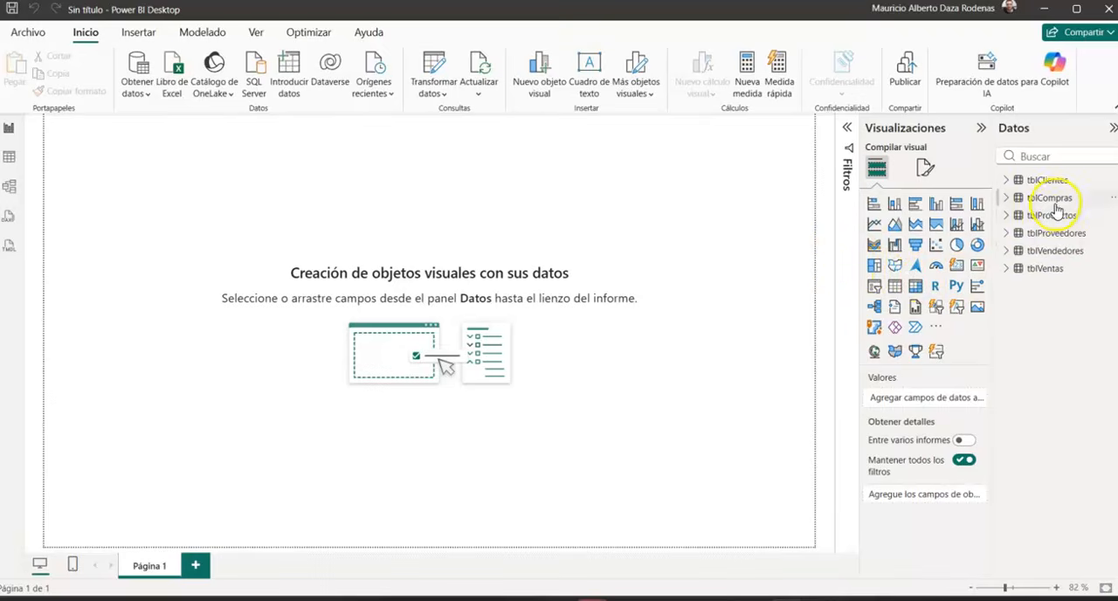
# Step: Create a new measure in the tblVentas table and name it "Total ventas"
pyautogui.click(1035, 270)
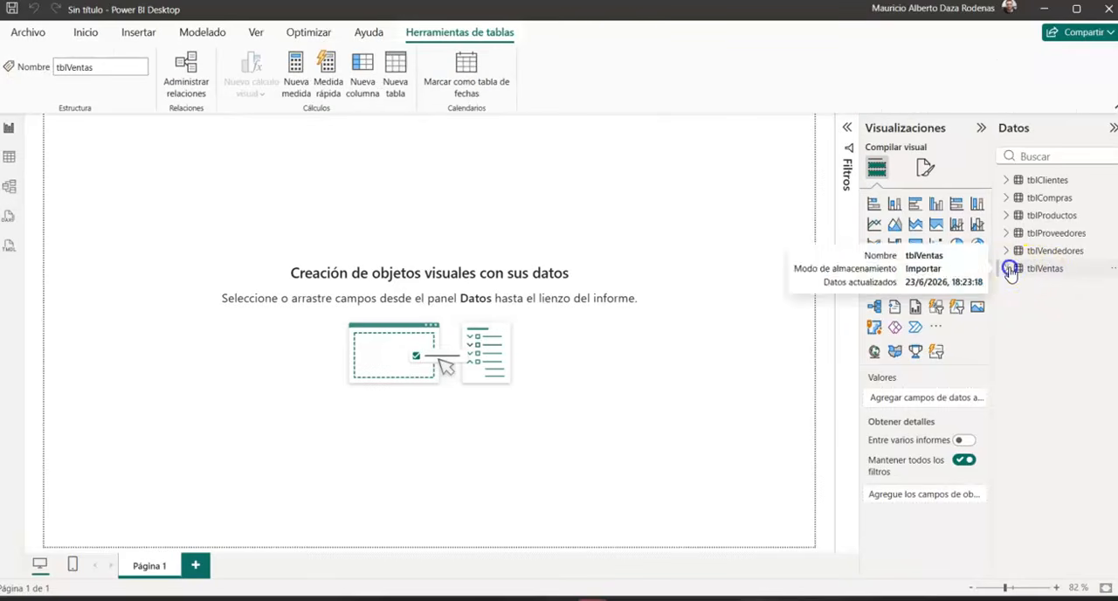
pyautogui.click(1006, 268)
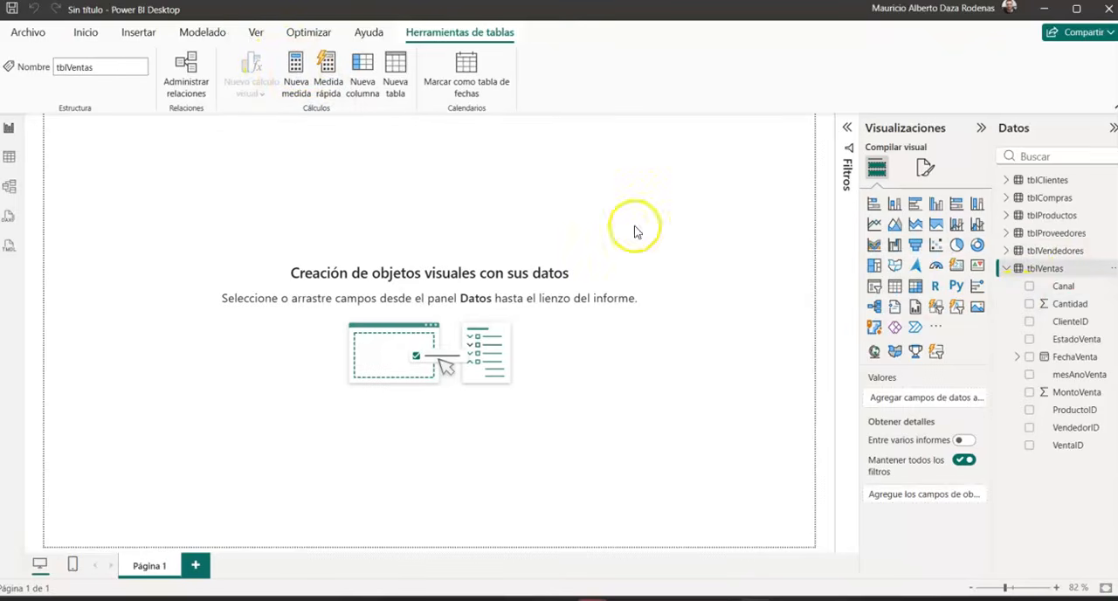
pyautogui.rightClick(1027, 270)
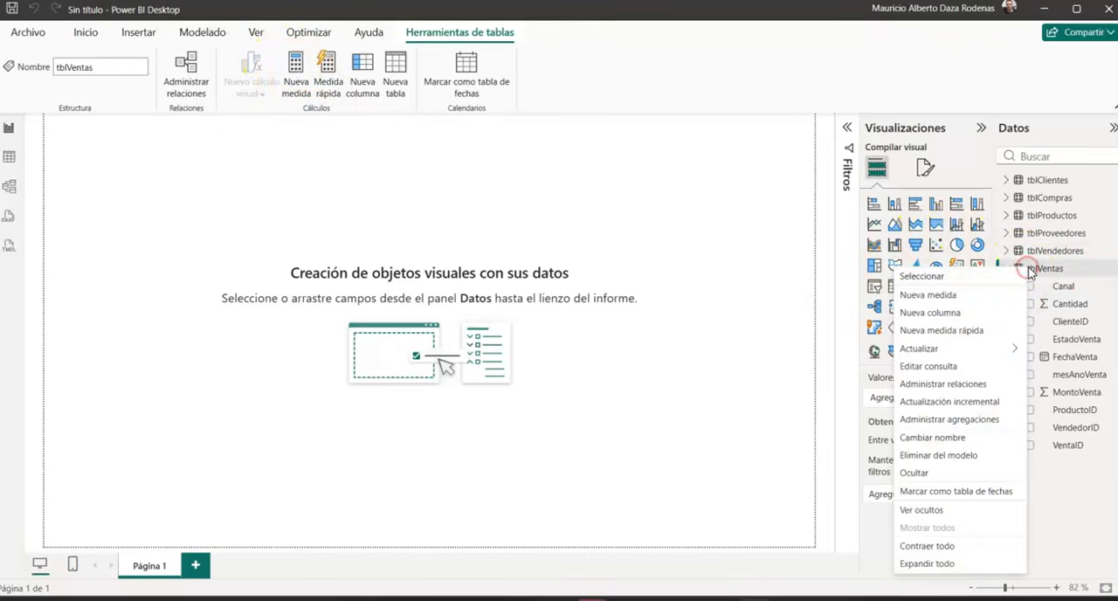
pyautogui.click(958, 295)
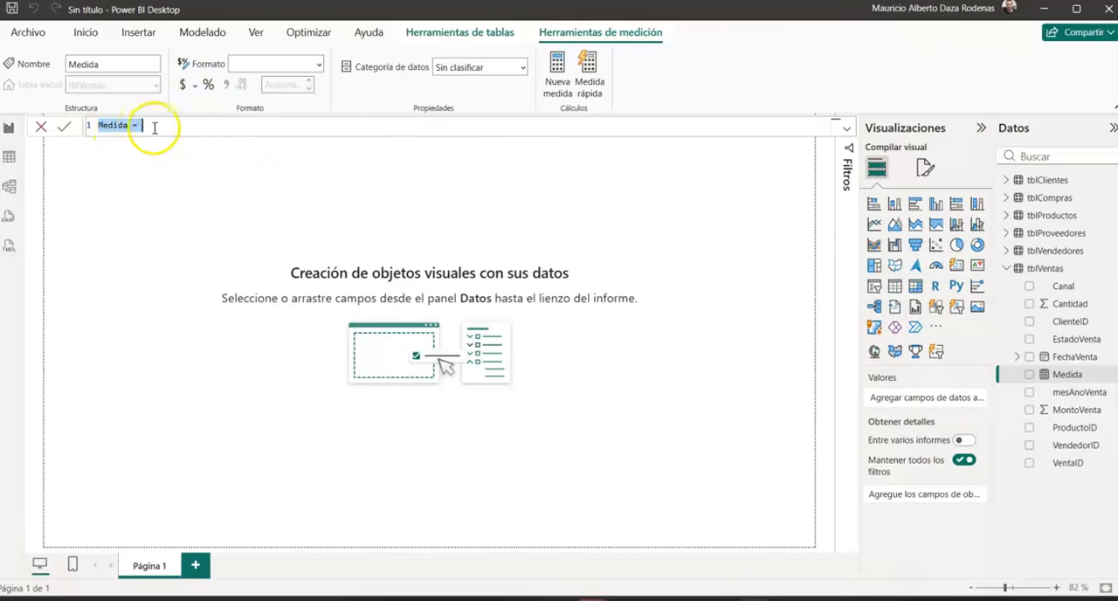
pyautogui.doubleClick(112, 124)
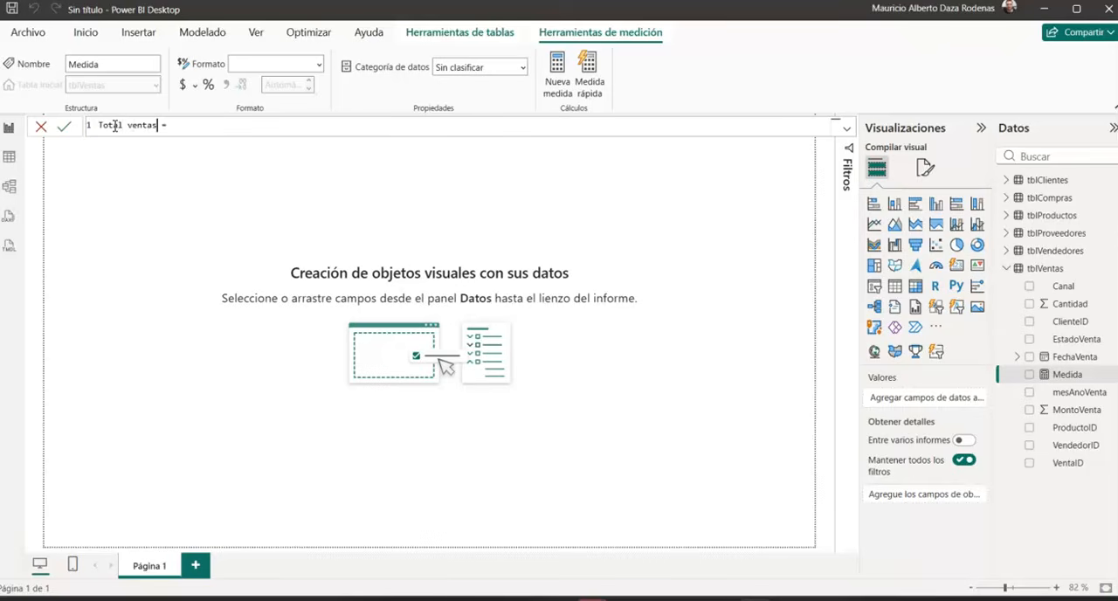
# Step: Define the Total ventas measure as SUM(tblVentas[MontoVenta]) and commit the formula
pyautogui.write('sum')
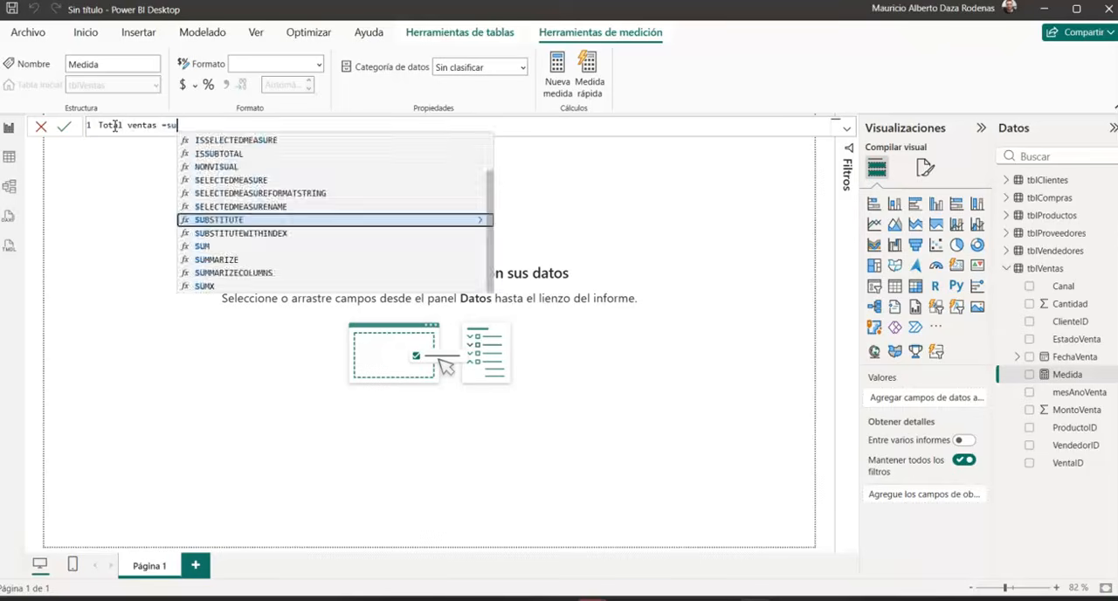
pyautogui.press('Tab')
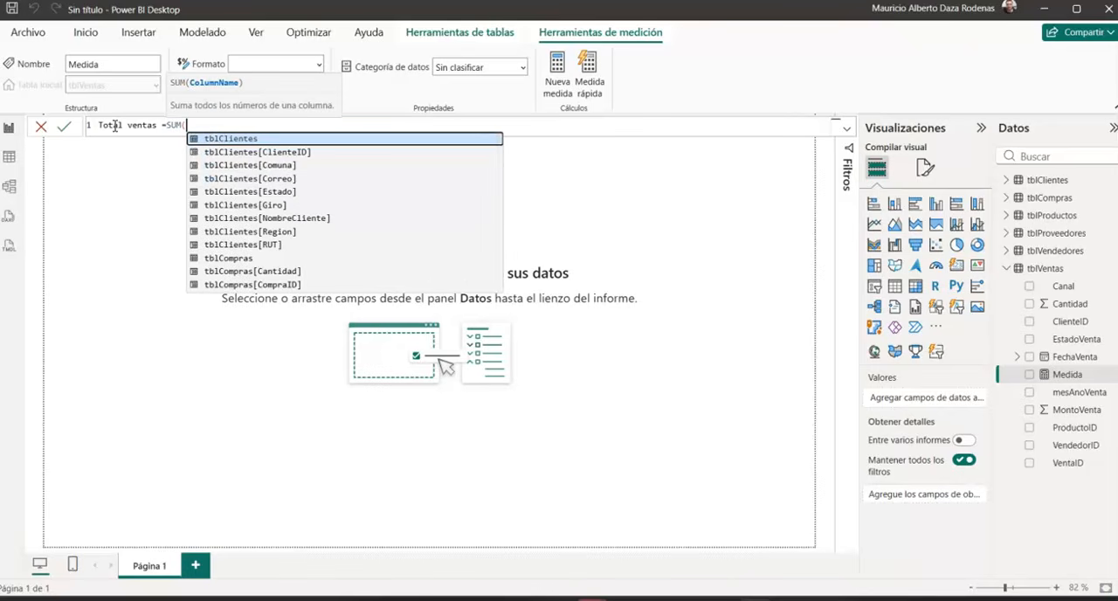
pyautogui.press('Down')
pyautogui.press('Down')
pyautogui.press('Down')
pyautogui.press('Down')
pyautogui.press('Down')
pyautogui.press('Down')
pyautogui.press('Down')
pyautogui.press('Down')
pyautogui.press('Down')
pyautogui.press('Down')
pyautogui.press('Down')
pyautogui.press('Down')
pyautogui.press('Down')
pyautogui.press('Down')
pyautogui.press('Down')
pyautogui.press('Down')
pyautogui.press('Down')
pyautogui.press('Down')
pyautogui.press('Down')
pyautogui.press('Down')
pyautogui.press('Down')
pyautogui.press('Down')
pyautogui.press('Down')
pyautogui.press('Down')
pyautogui.press('Down')
pyautogui.press('Down')
pyautogui.press('Down')
pyautogui.press('Down')
pyautogui.press('Down')
pyautogui.press('Down')
pyautogui.press('Down')
pyautogui.press('Down')
pyautogui.press('Down')
pyautogui.press('Down')
pyautogui.press('Down')
pyautogui.press('Down')
pyautogui.press('Down')
pyautogui.press('Down')
pyautogui.press('Down')
pyautogui.press('Down')
pyautogui.press('Down')
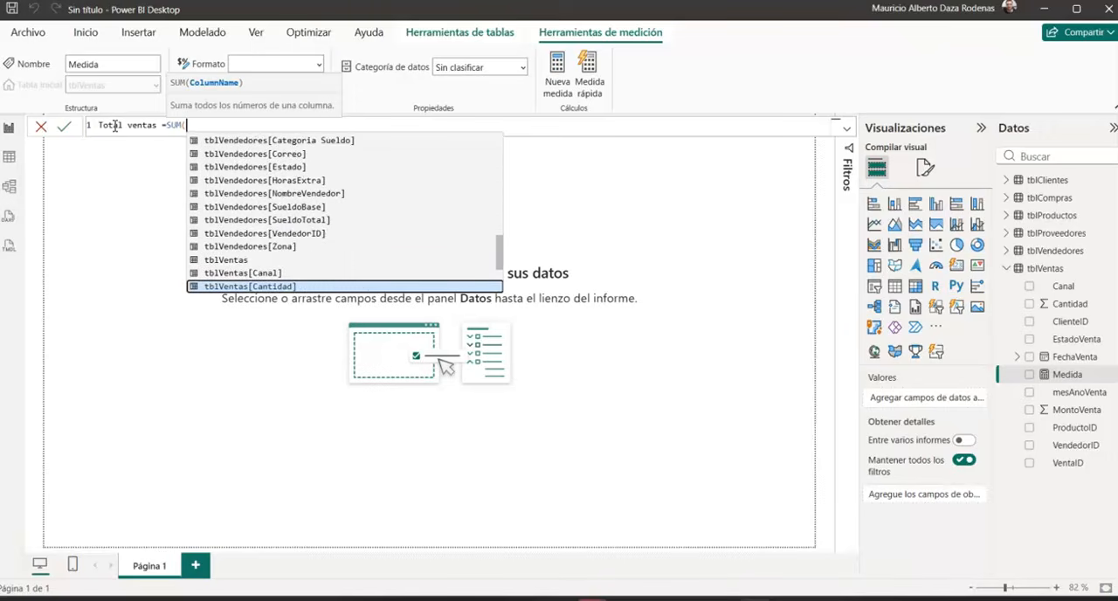
pyautogui.press('Down')
pyautogui.press('Down')
pyautogui.press('Down')
pyautogui.press('Down')
pyautogui.press('Down')
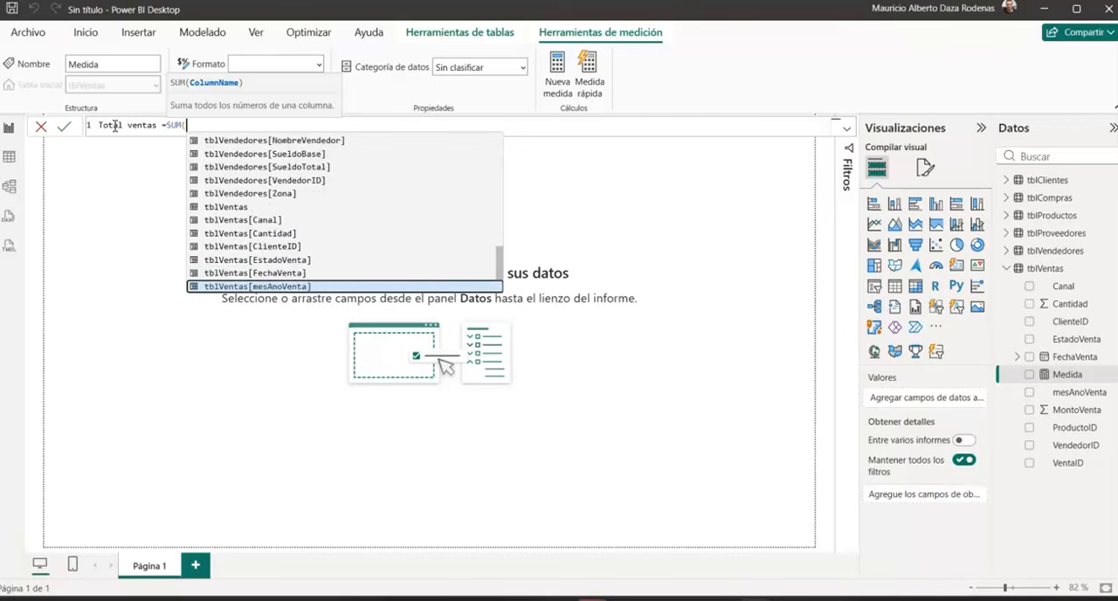
pyautogui.press('Tab')
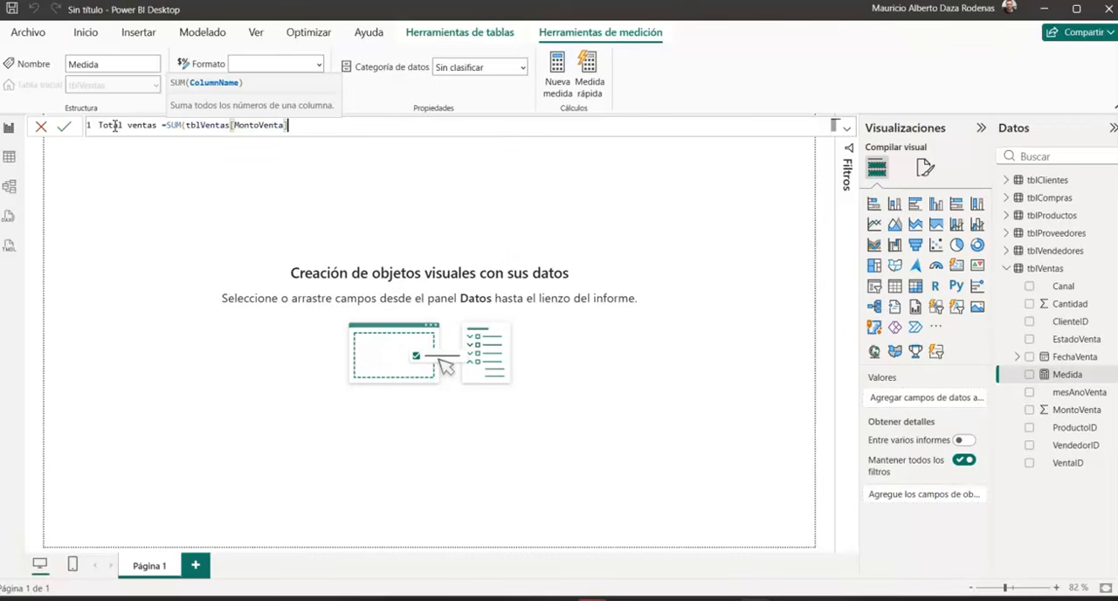
pyautogui.press('Return')
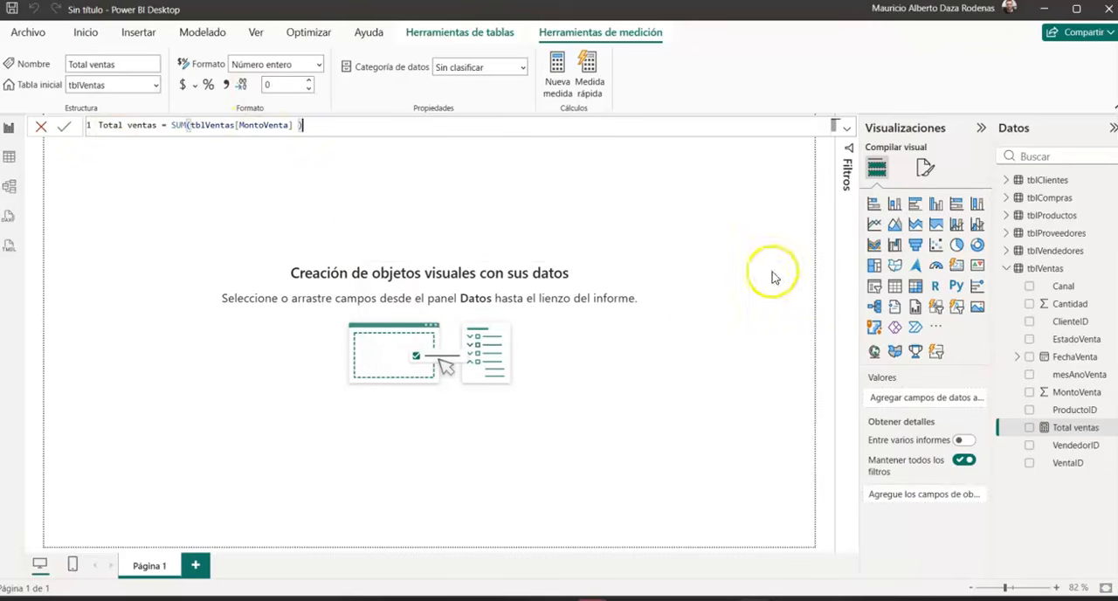
# Step: Create a new measure in the tblCompras table and name it "Total Compras"
pyautogui.click(1043, 198)
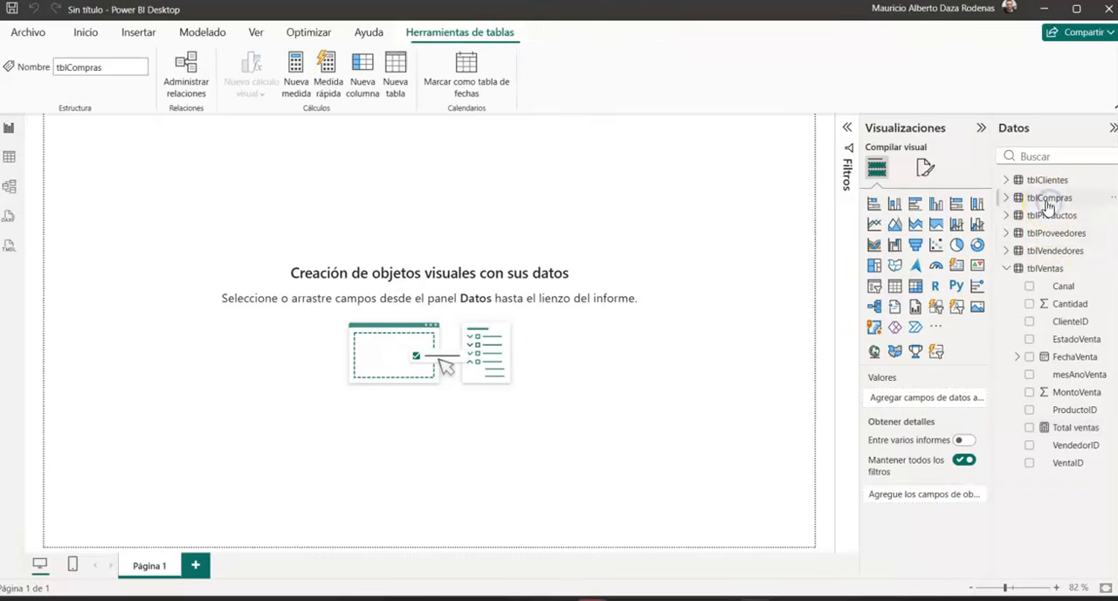
pyautogui.click(1015, 199)
pyautogui.click(1034, 202)
pyautogui.click(297, 63)
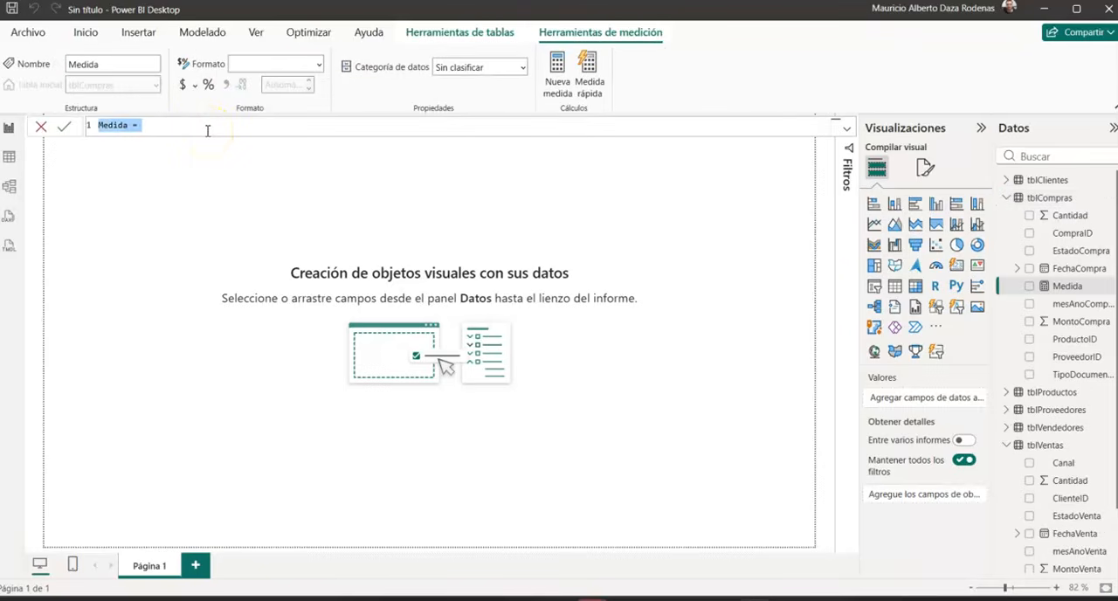
pyautogui.doubleClick(117, 125)
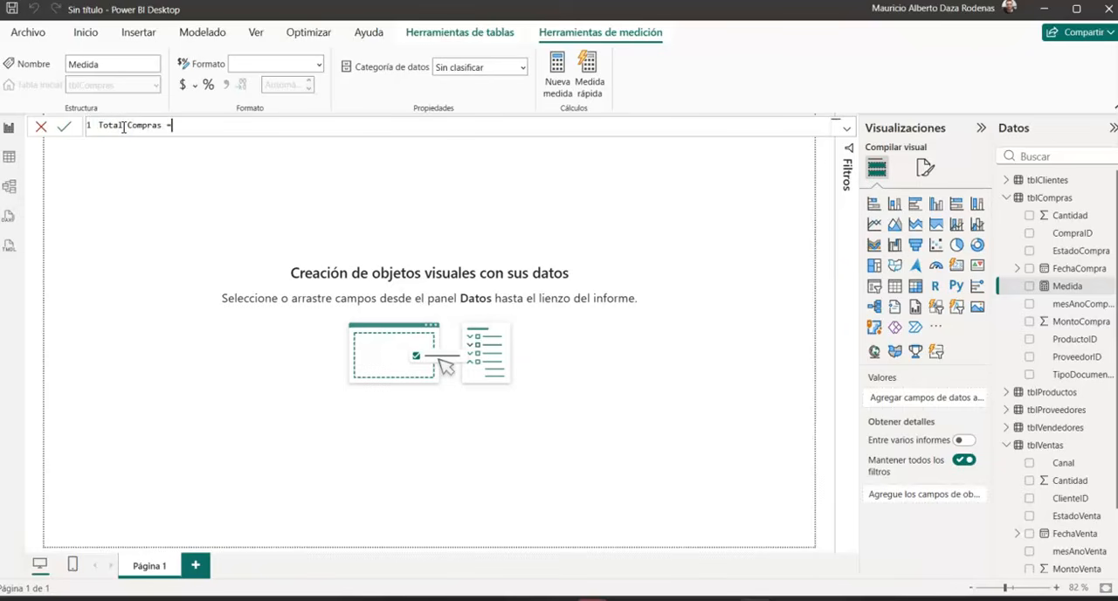
# Step: Define the Total Compras measure as SUM(tblCompras[MontoCompra]) and commit the formula
pyautogui.write('Sum')
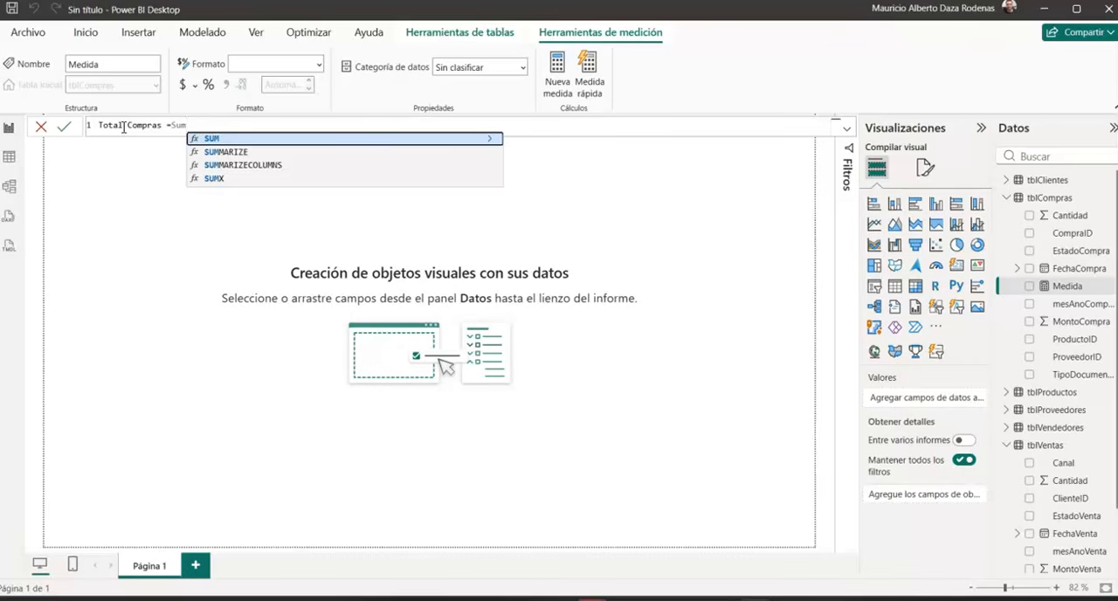
pyautogui.press('Tab')
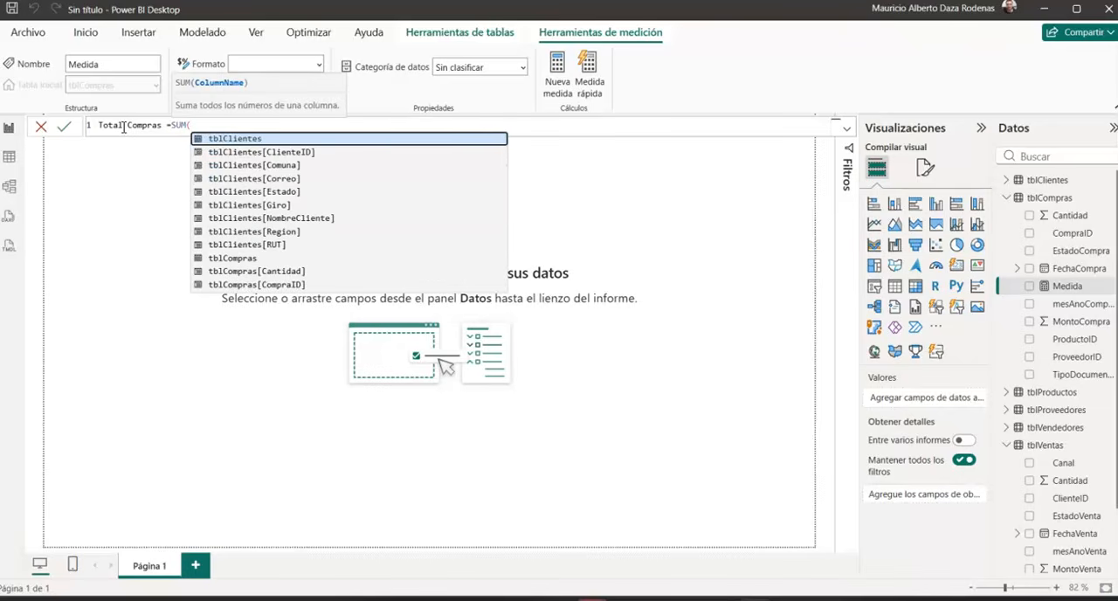
pyautogui.write('tblC')
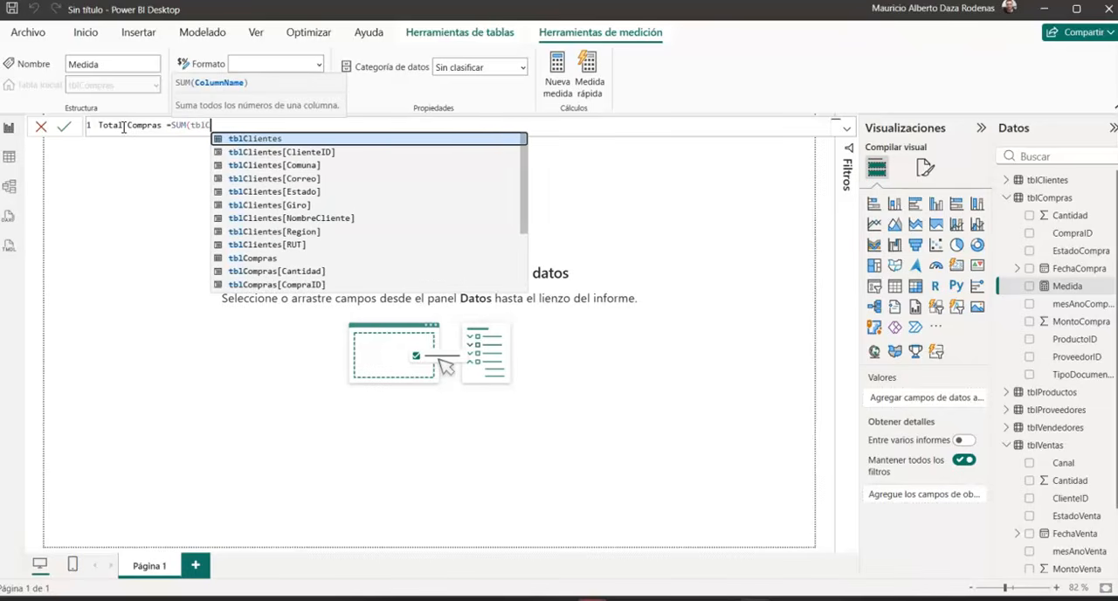
pyautogui.write('o')
pyautogui.press('Down')
pyautogui.press('Down')
pyautogui.press('Down')
pyautogui.press('Down')
pyautogui.press('Down')
pyautogui.press('Down')
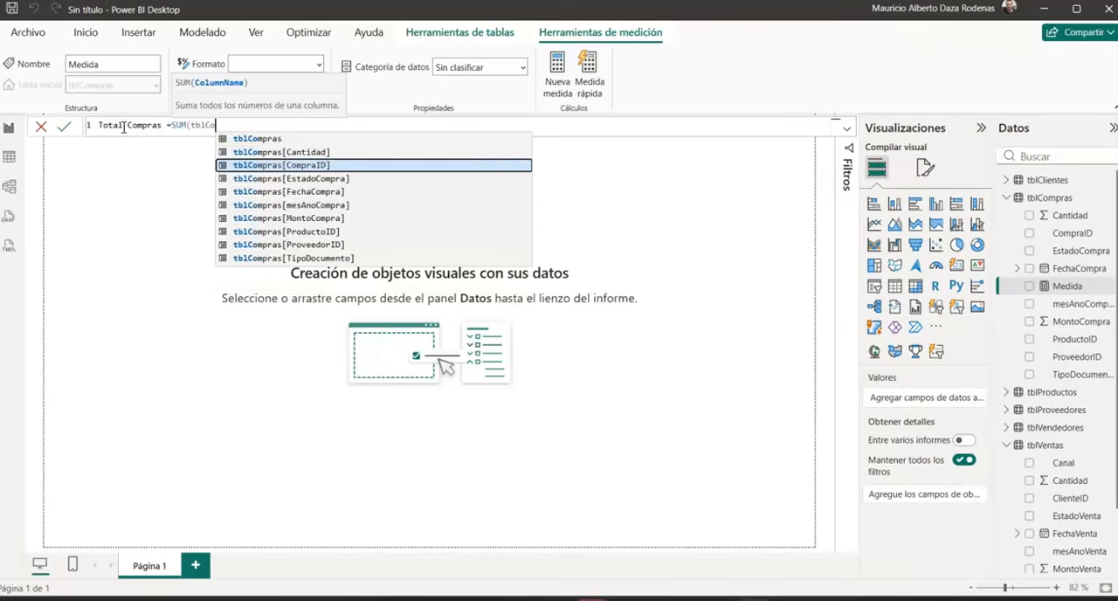
pyautogui.press('Tab')
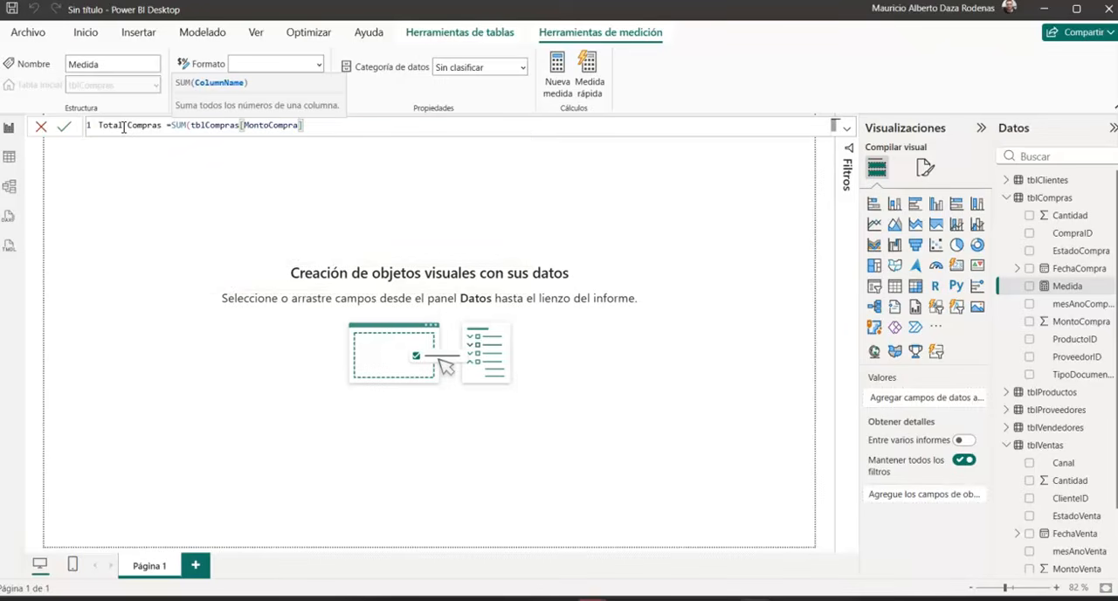
pyautogui.write(')')
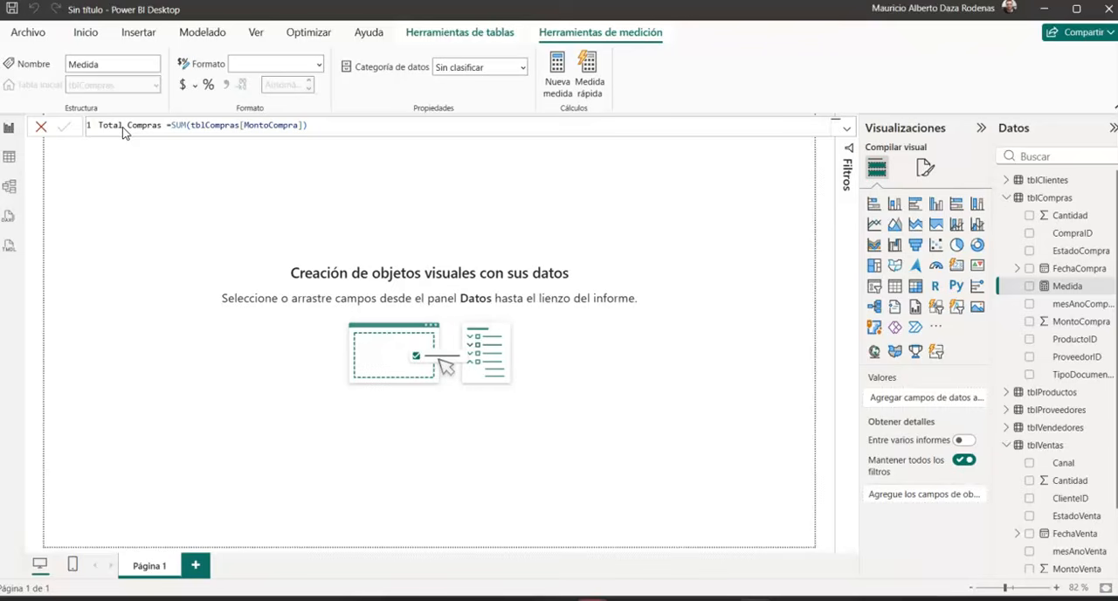
pyautogui.press('Return')
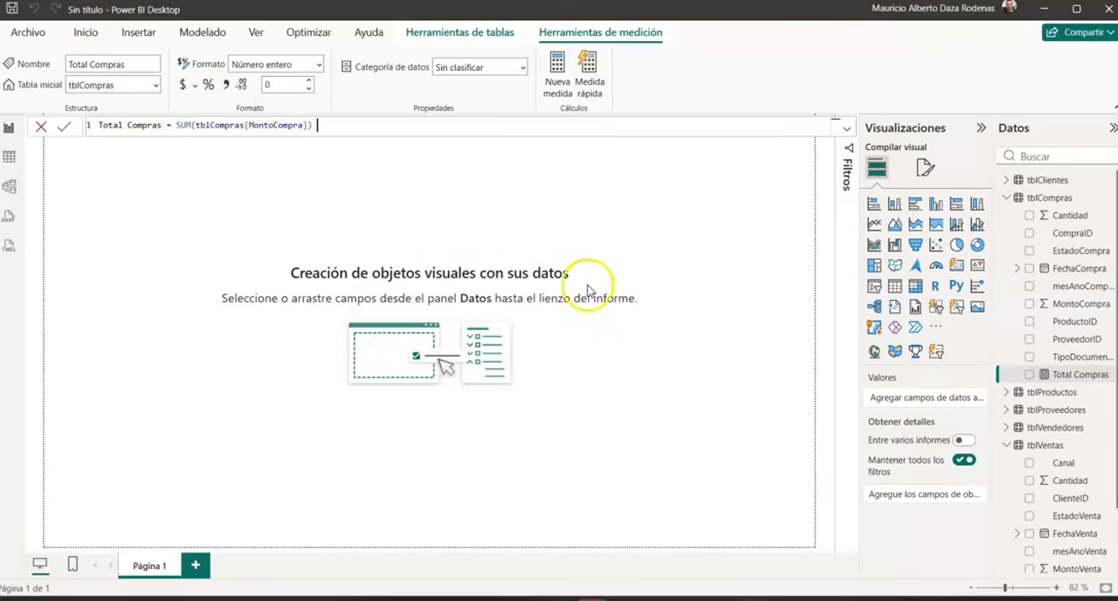
# Step: Preview the Total Compras and Total ventas measures one after the other in a temporary card visual, and delete the card
pyautogui.click(310, 225)
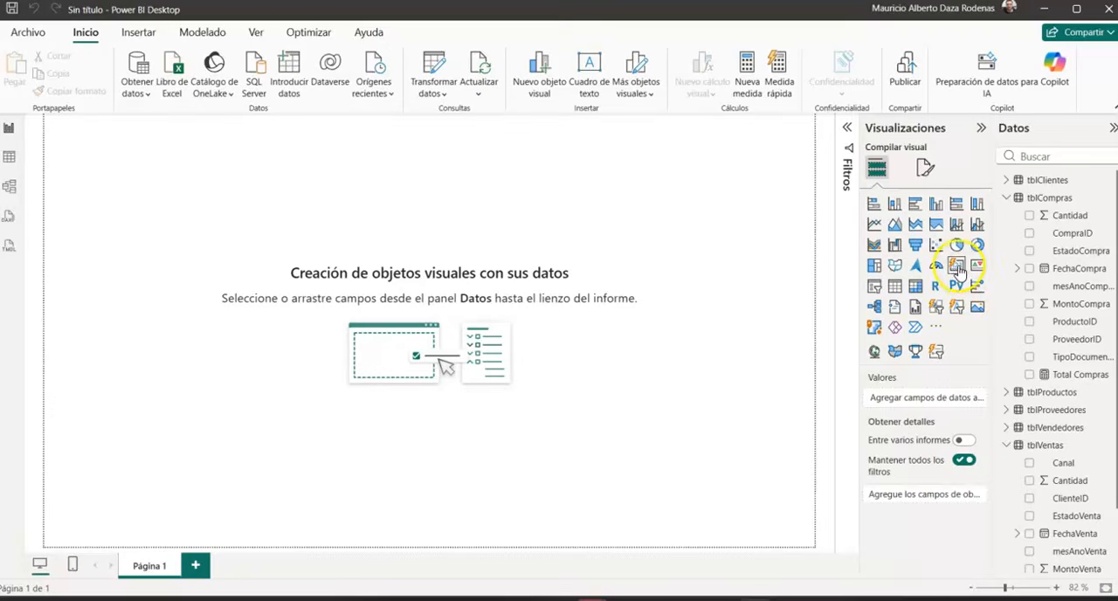
pyautogui.click(957, 266)
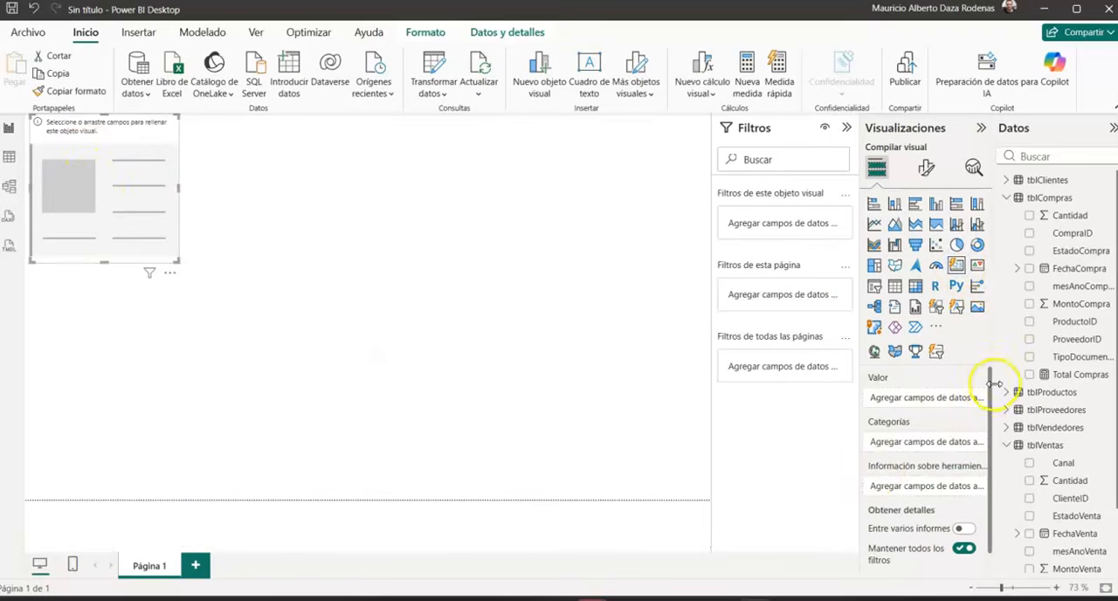
pyautogui.click(1030, 375)
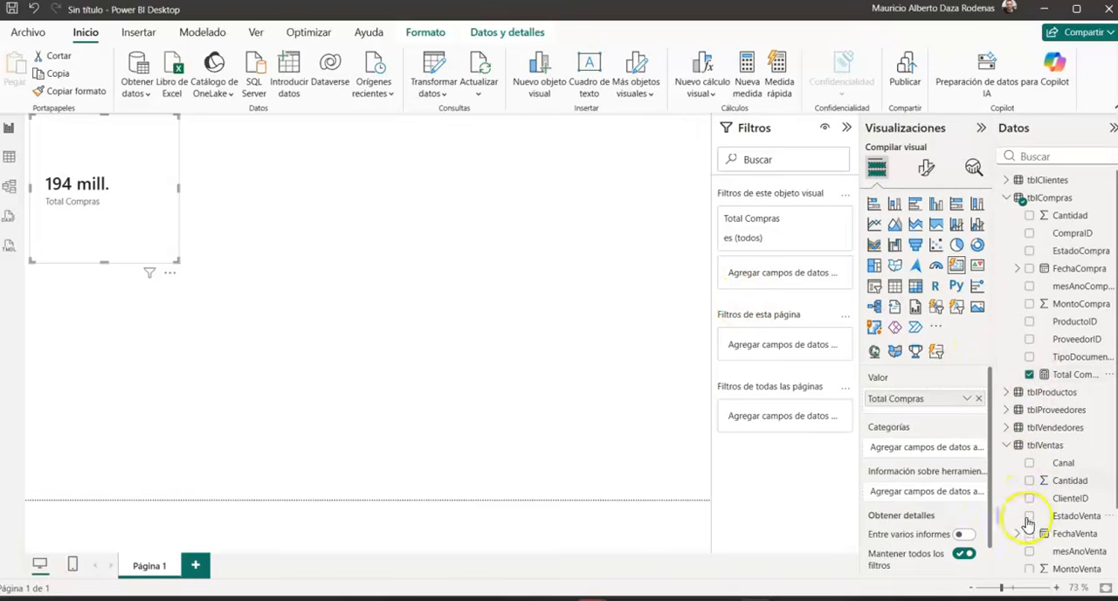
pyautogui.click(1029, 375)
pyautogui.scroll(-1, 1033, 378)
pyautogui.scroll(-2, 1033, 378)
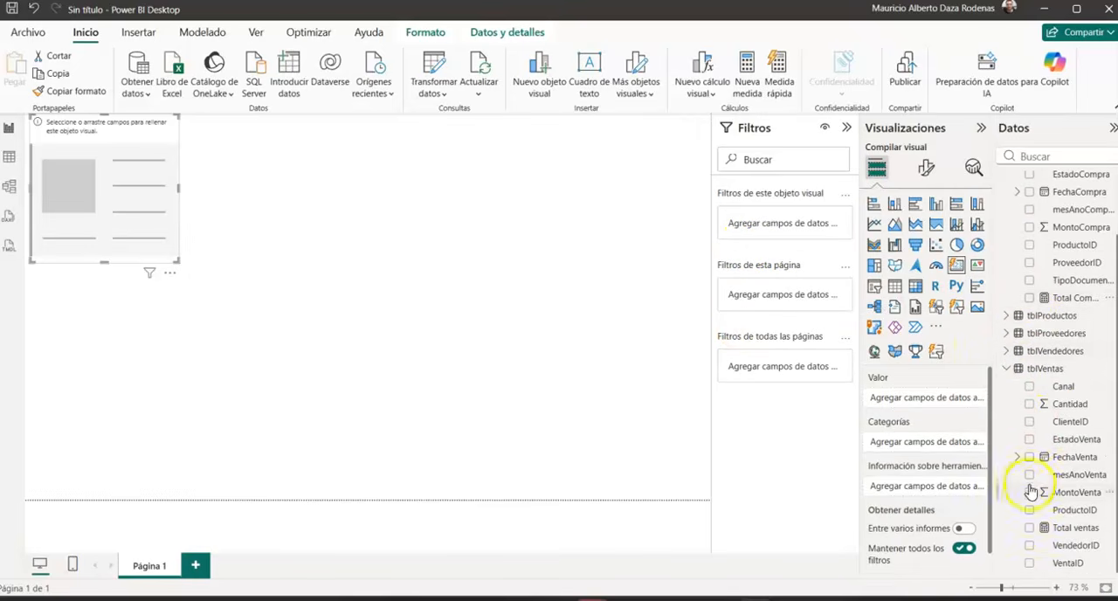
pyautogui.click(1030, 528)
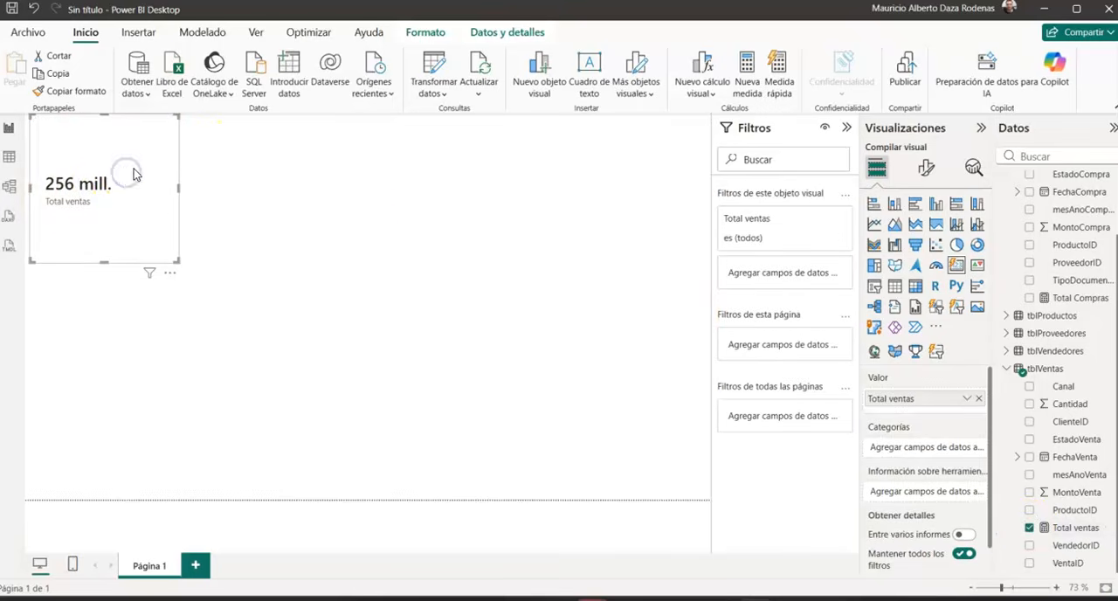
pyautogui.press('Delete')
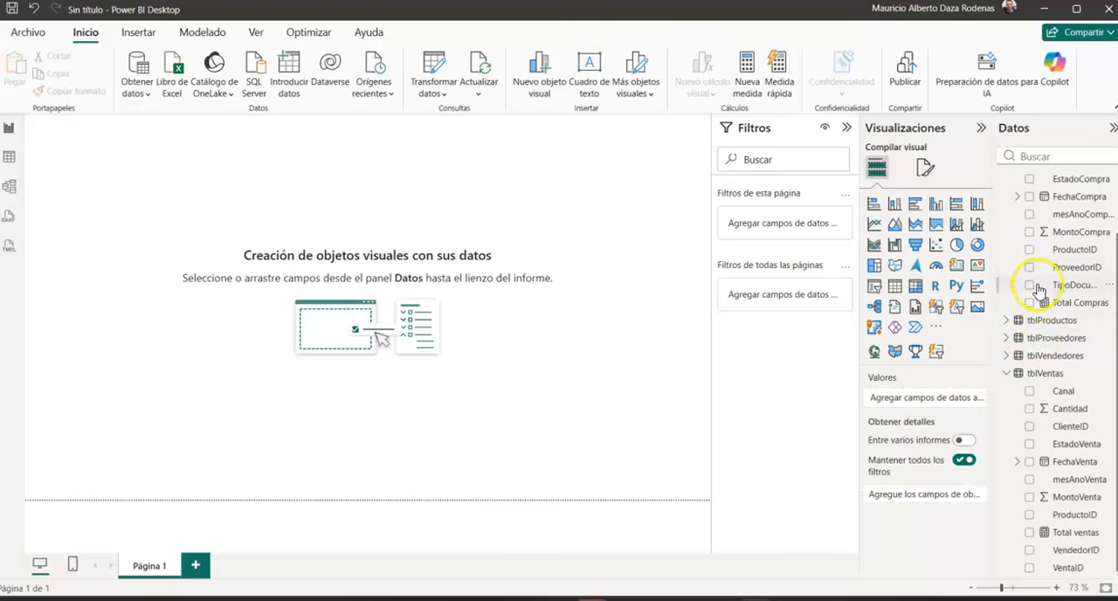
# Step: Create a new measure in the tblClientes table and name it "Cantidad de clientes"
pyautogui.scroll(2, 1039, 291)
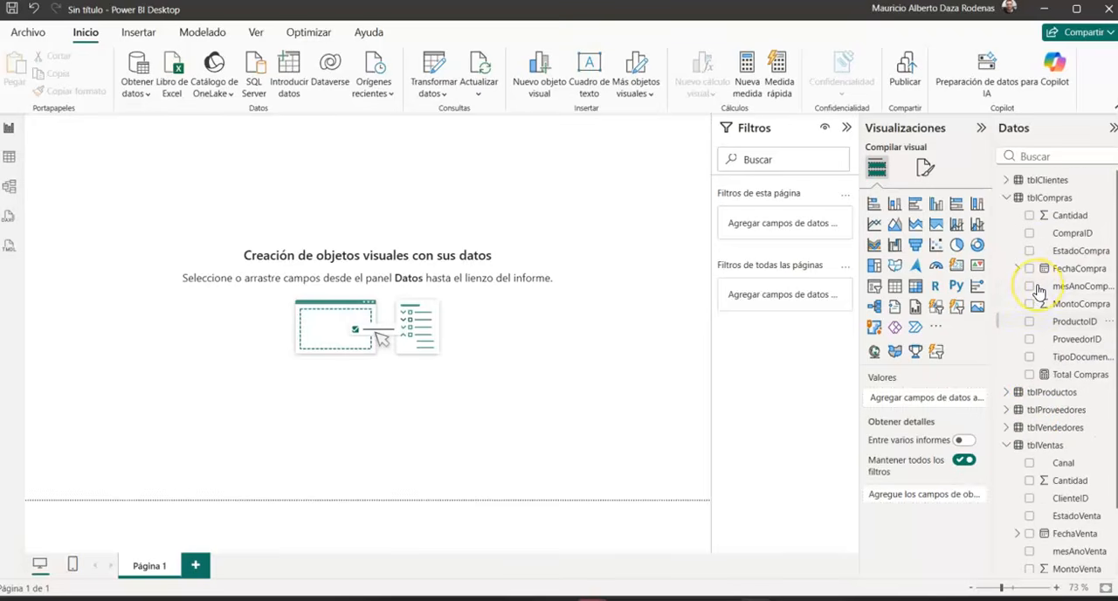
pyautogui.click(1006, 180)
pyautogui.click(1034, 180)
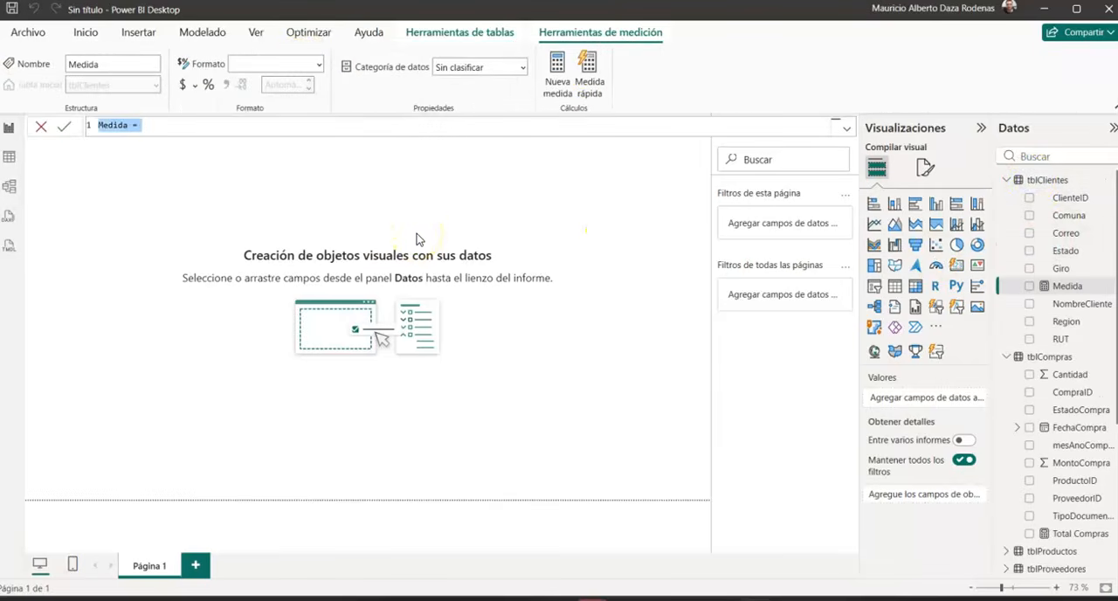
pyautogui.doubleClick(118, 125)
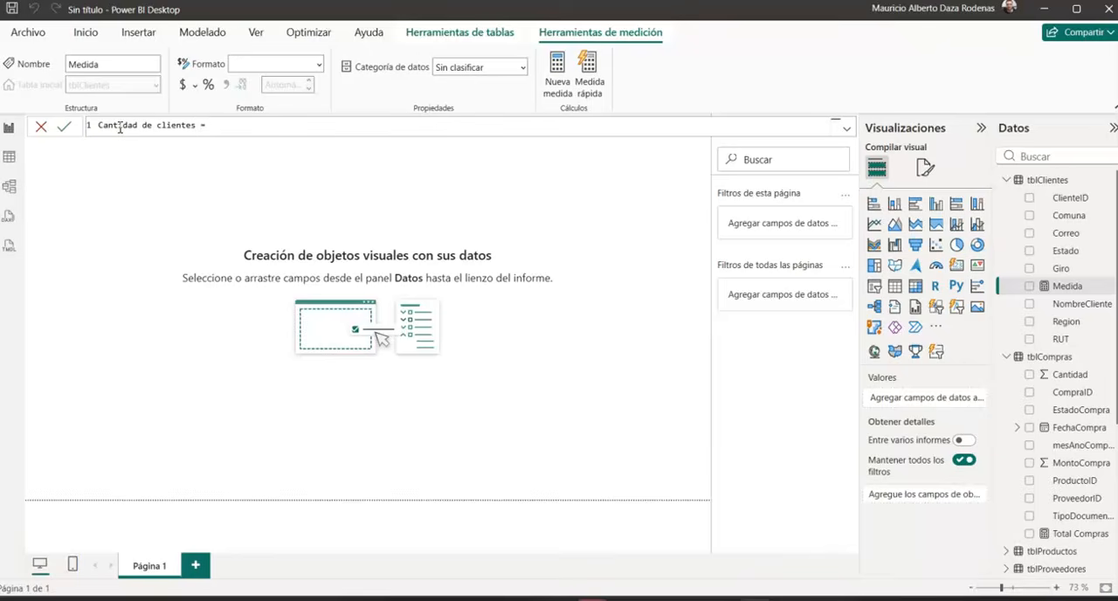
# Step: Define the Cantidad de clientes measure as DISTINCTCOUNT(tblClientes[ClienteID]) and commit the formula
pyautogui.write('Cou')
pyautogui.press('Tab')
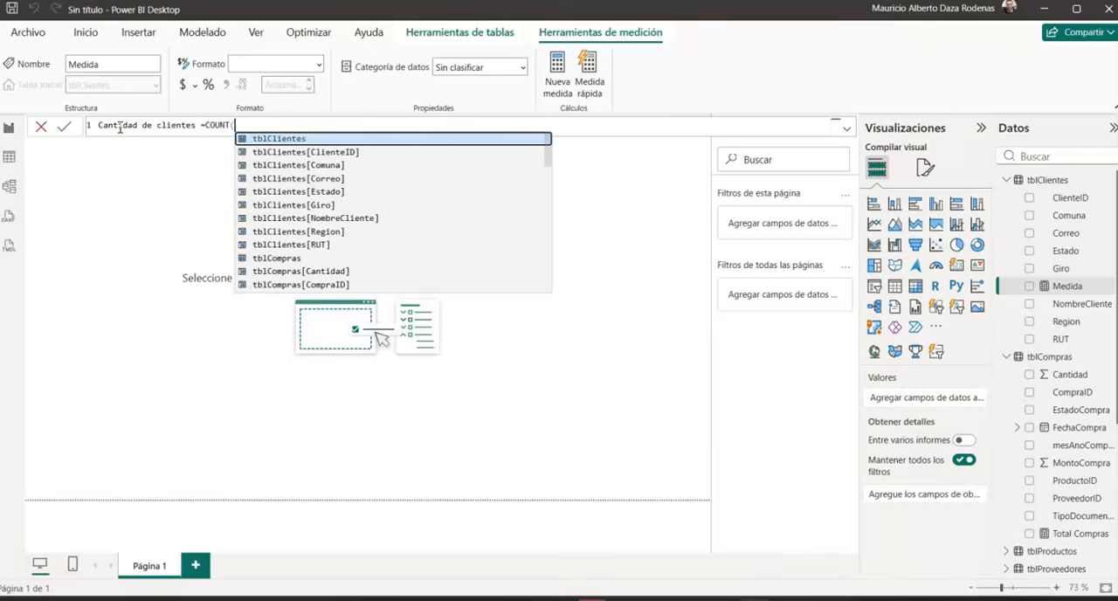
pyautogui.press('BackSpace')
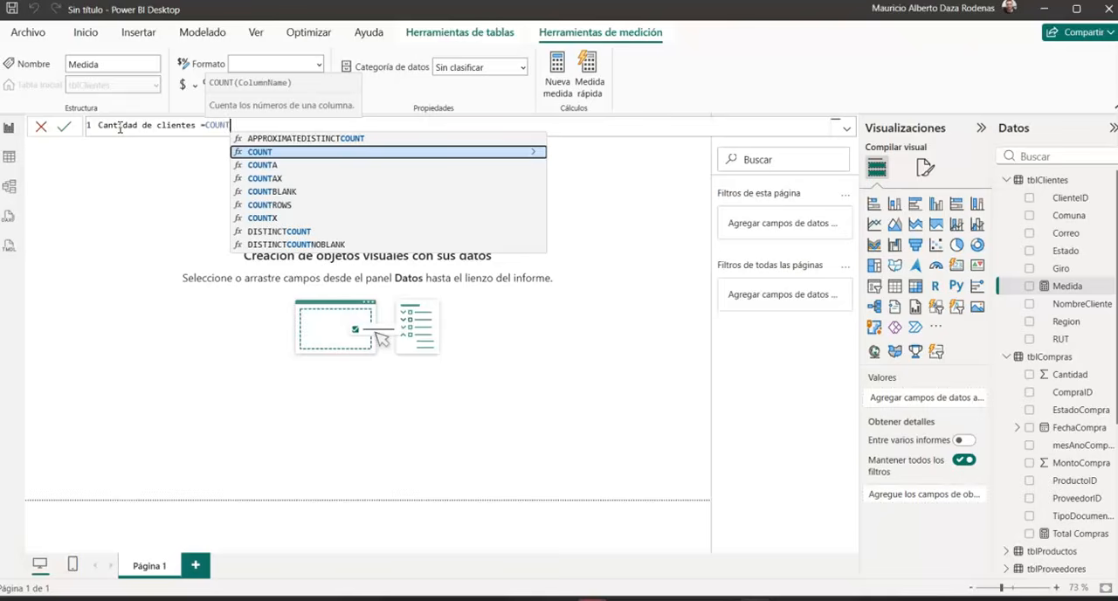
pyautogui.press('Down')
pyautogui.press('Down')
pyautogui.press('Down')
pyautogui.press('Down')
pyautogui.press('Down')
pyautogui.press('Down')
pyautogui.press('Down')
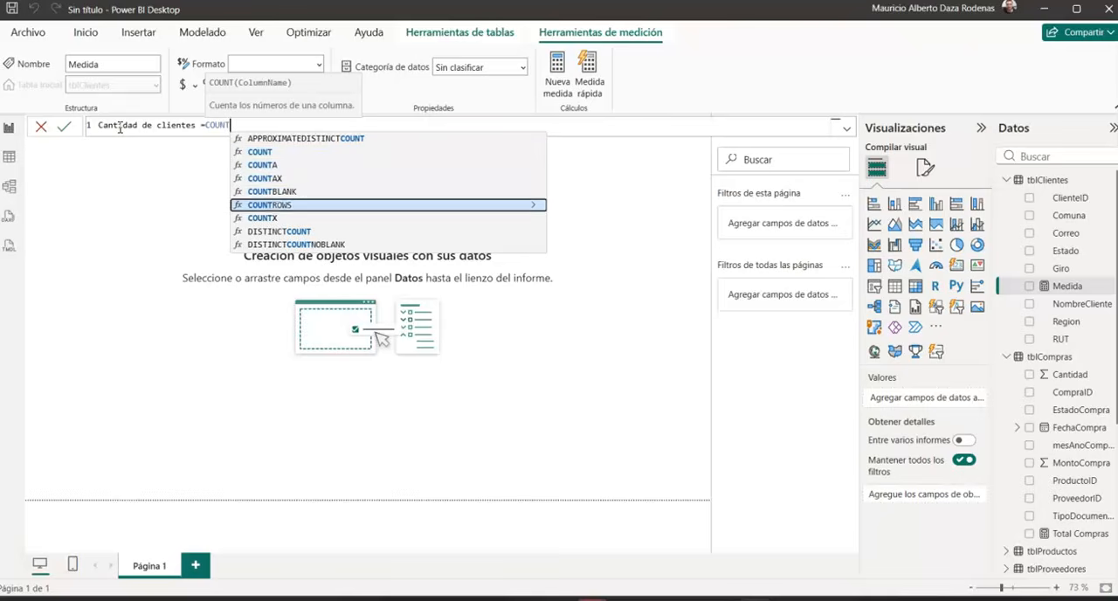
pyautogui.press('Tab')
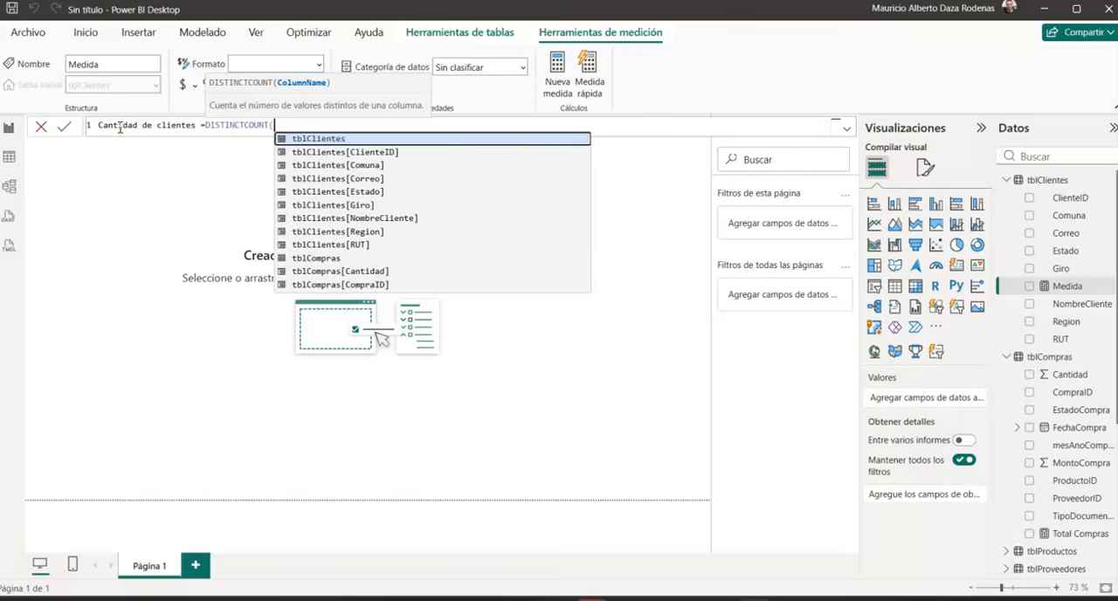
pyautogui.press('Down')
pyautogui.press('Tab')
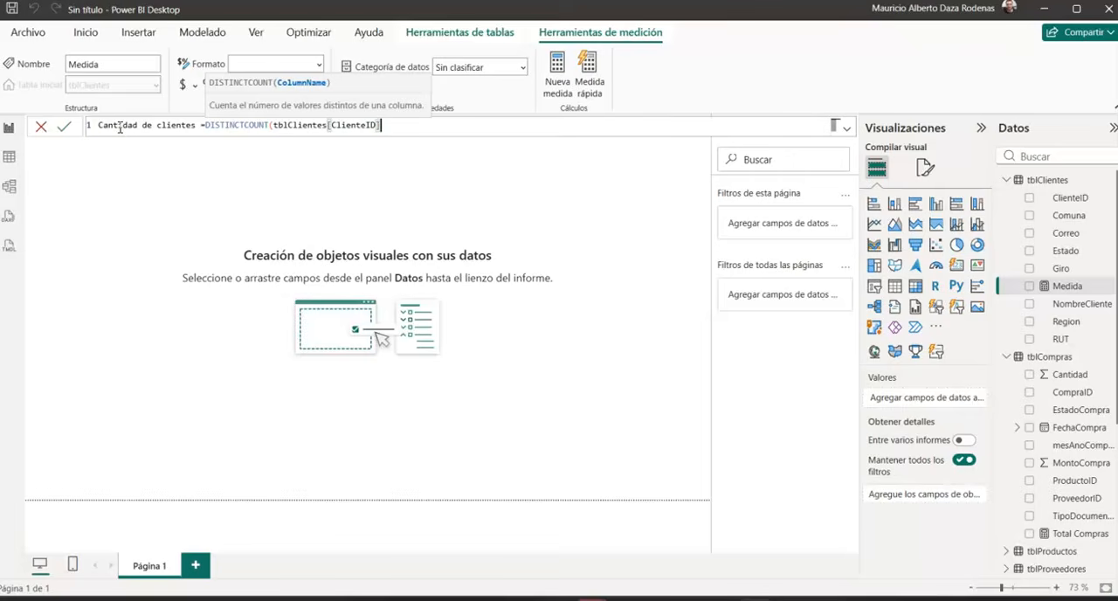
pyautogui.write(')')
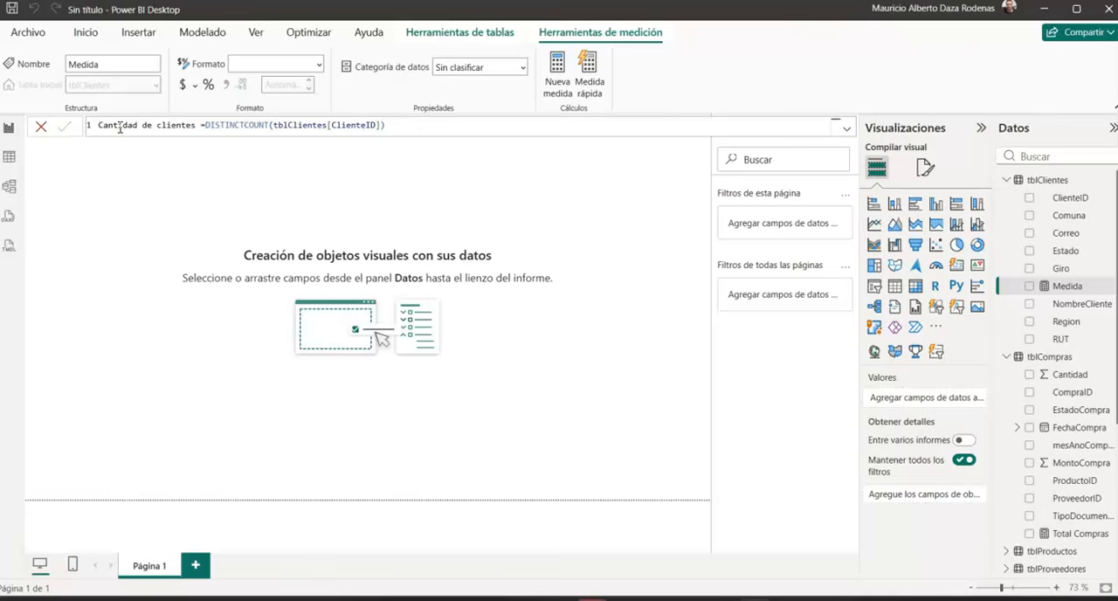
pyautogui.press('Return')
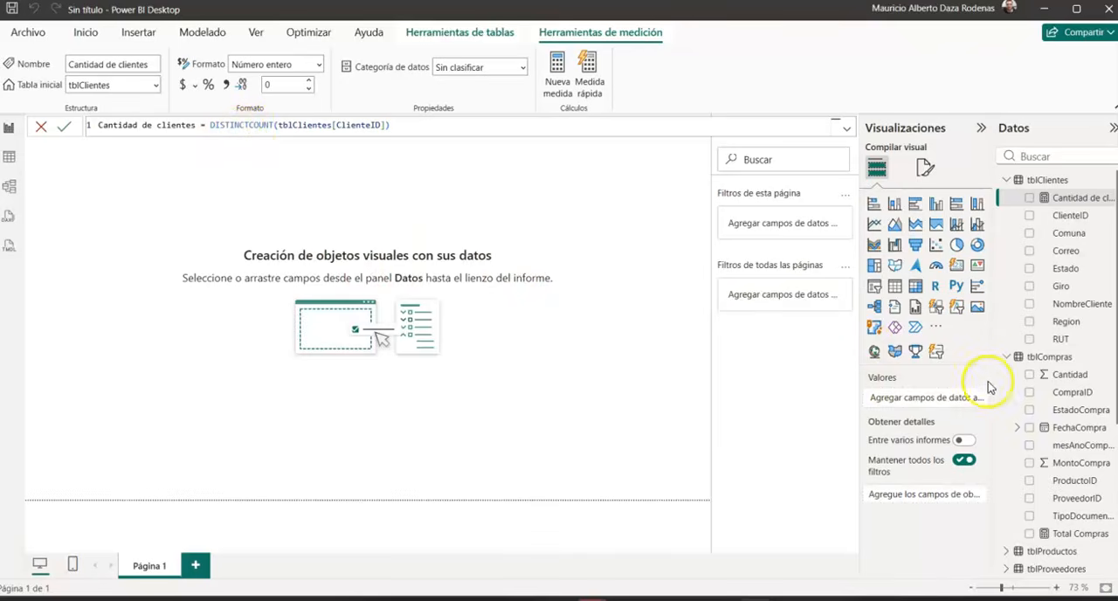
# Step: Create a new measure in the tblProveedores table and name it "Cantidad proveedores"
pyautogui.scroll(-5, 1018, 528)
pyautogui.scroll(5, 1054, 377)
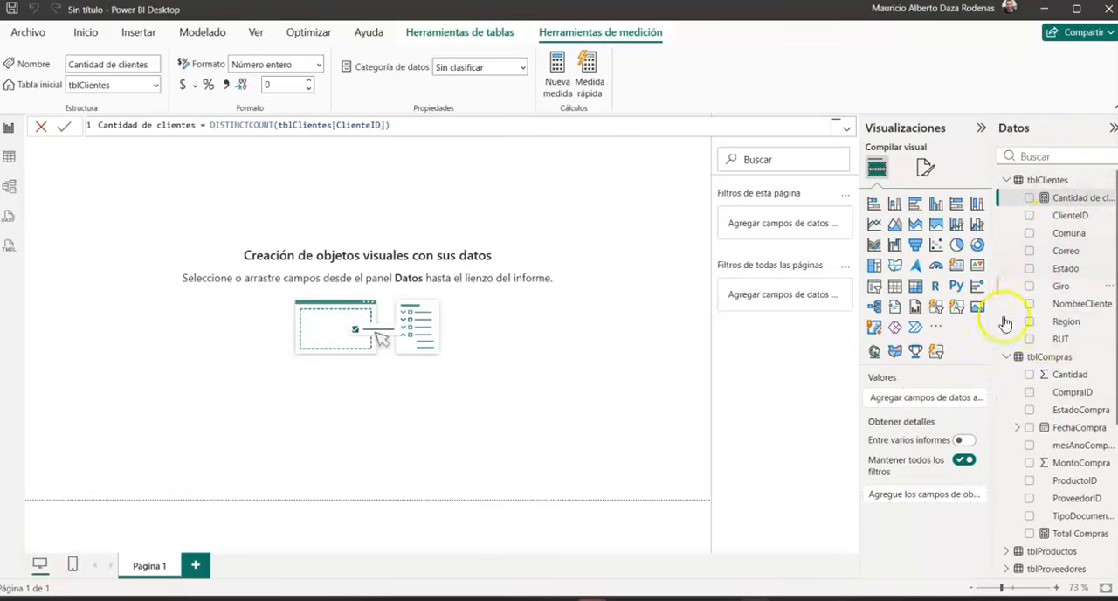
pyautogui.scroll(-3, 1054, 254)
pyautogui.scroll(-3, 1057, 253)
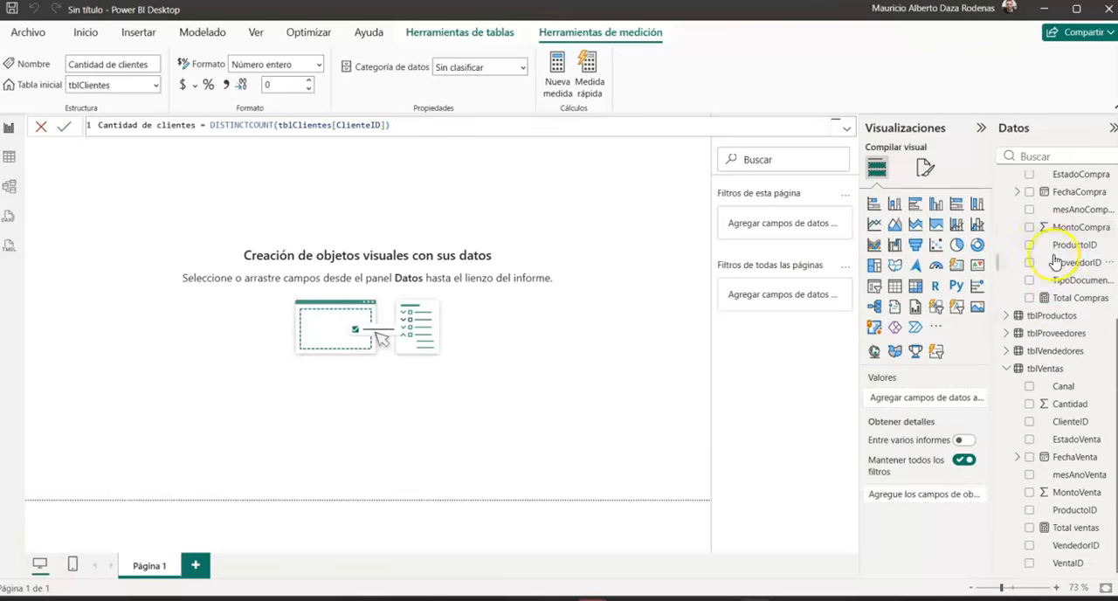
pyautogui.click(1054, 333)
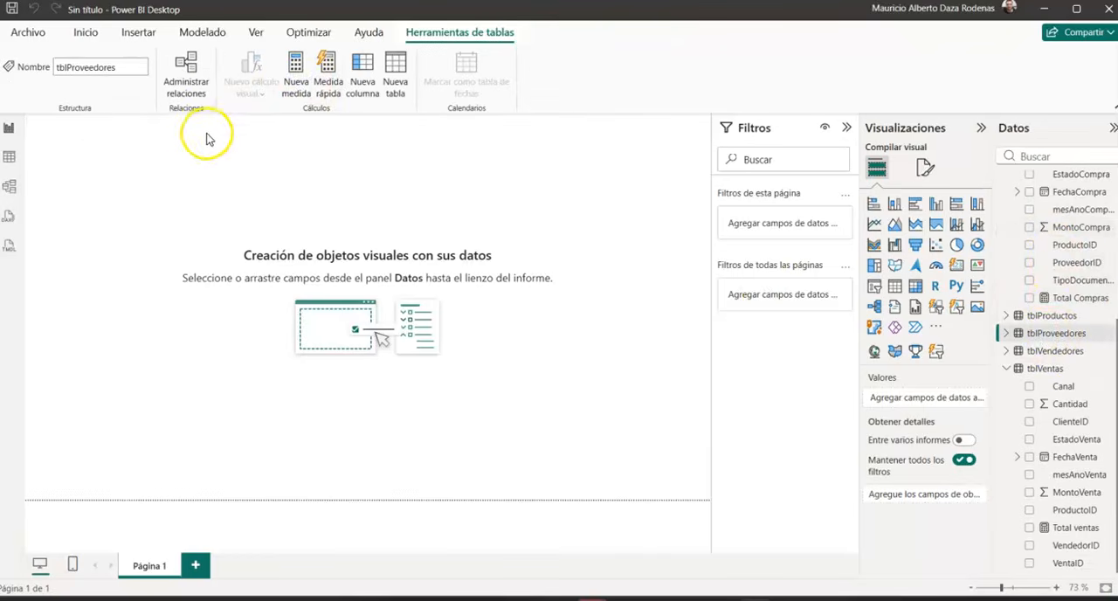
pyautogui.write('Cantidad proveedores')
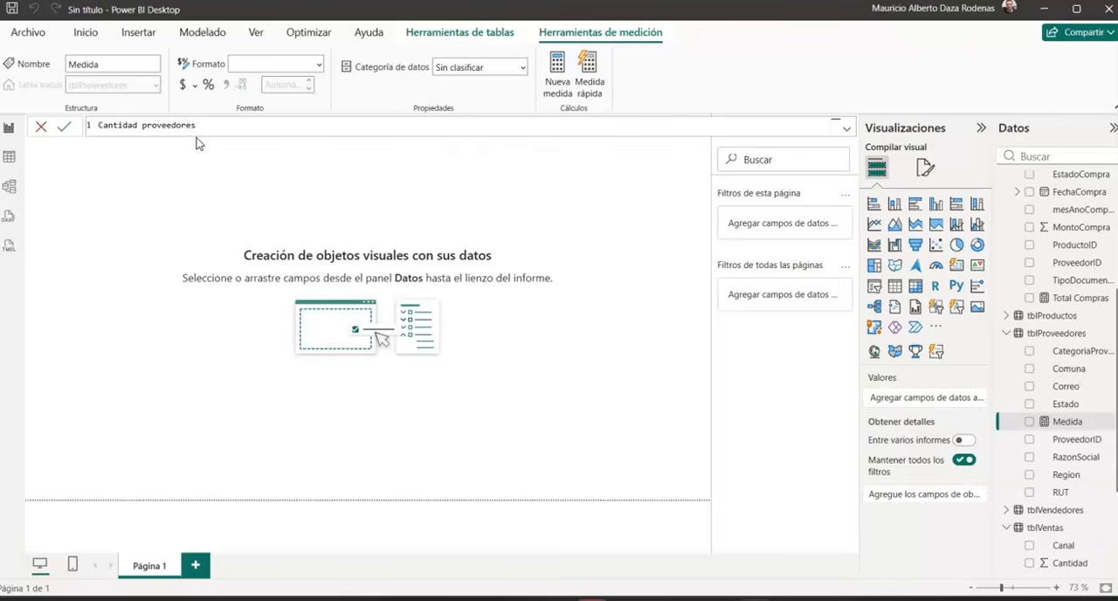
# Step: Begin the Cantidad proveedores formula with the DISTINCTCOUNT function
pyautogui.write('cou')
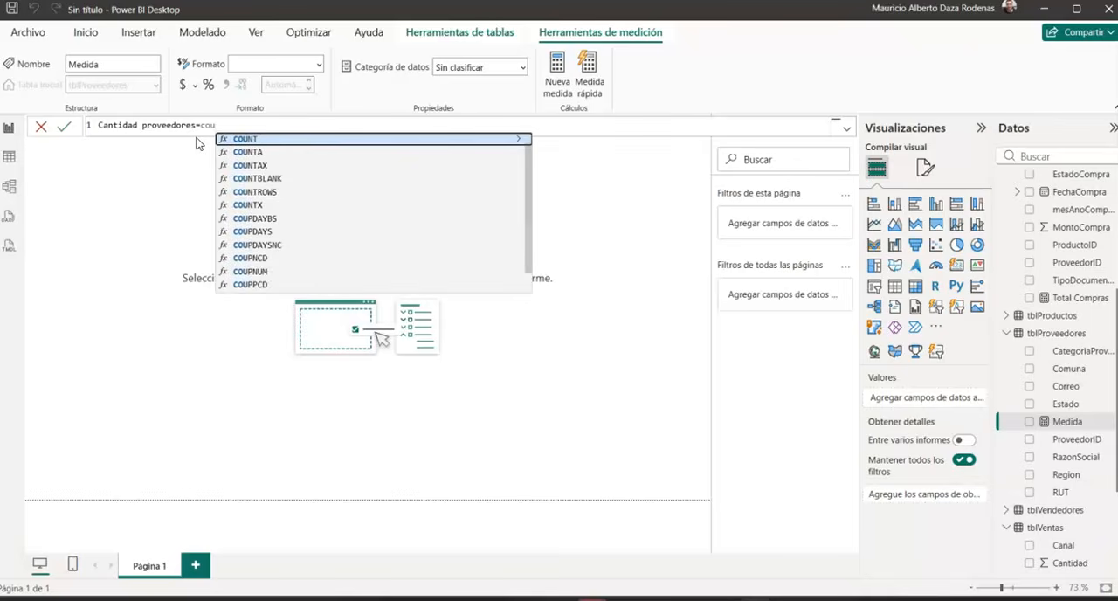
pyautogui.press('BackSpace')
pyautogui.press('BackSpace')
pyautogui.press('BackSpace')
pyautogui.write('dis')
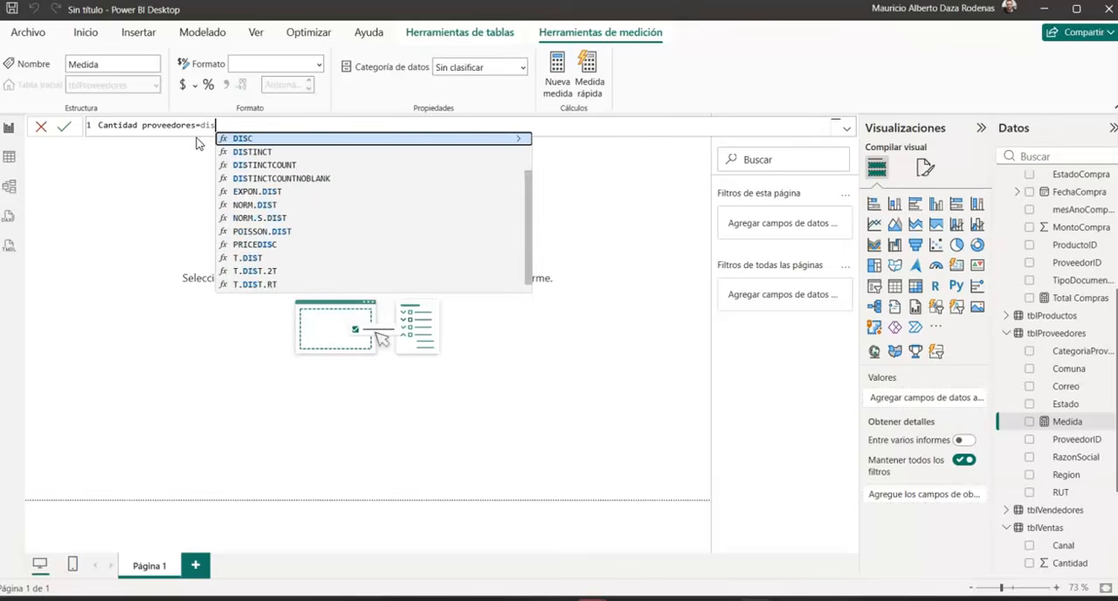
pyautogui.press('Down')
pyautogui.press('Down')
pyautogui.press('Tab')
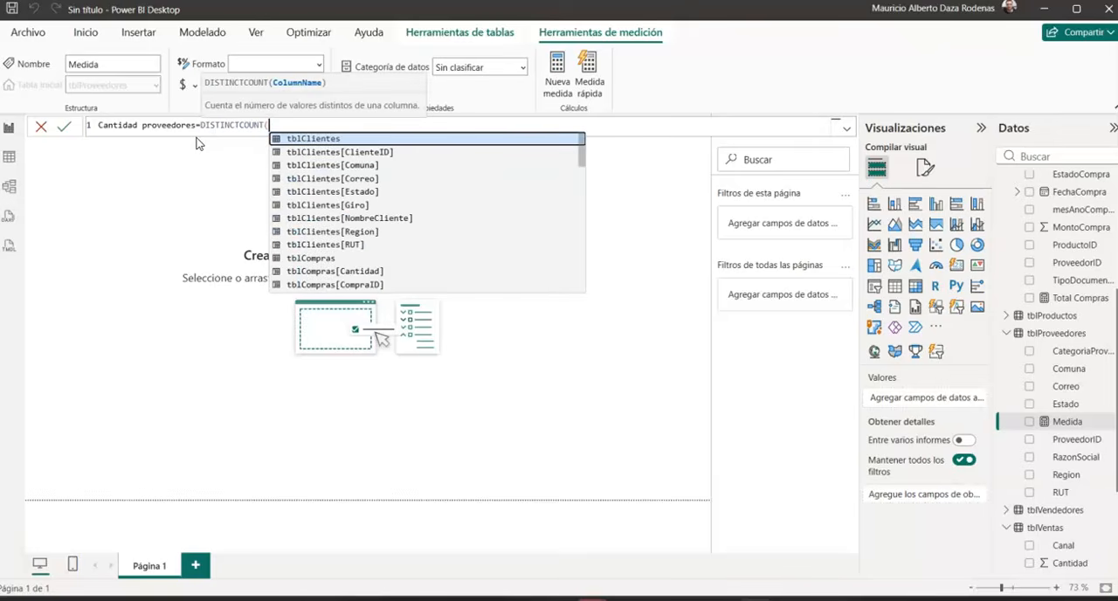
# Step: Complete the Cantidad proveedores formula with tblProveedores[RUT] as the counted column, commit it, and dismiss the browser notification
pyautogui.write('tblp')
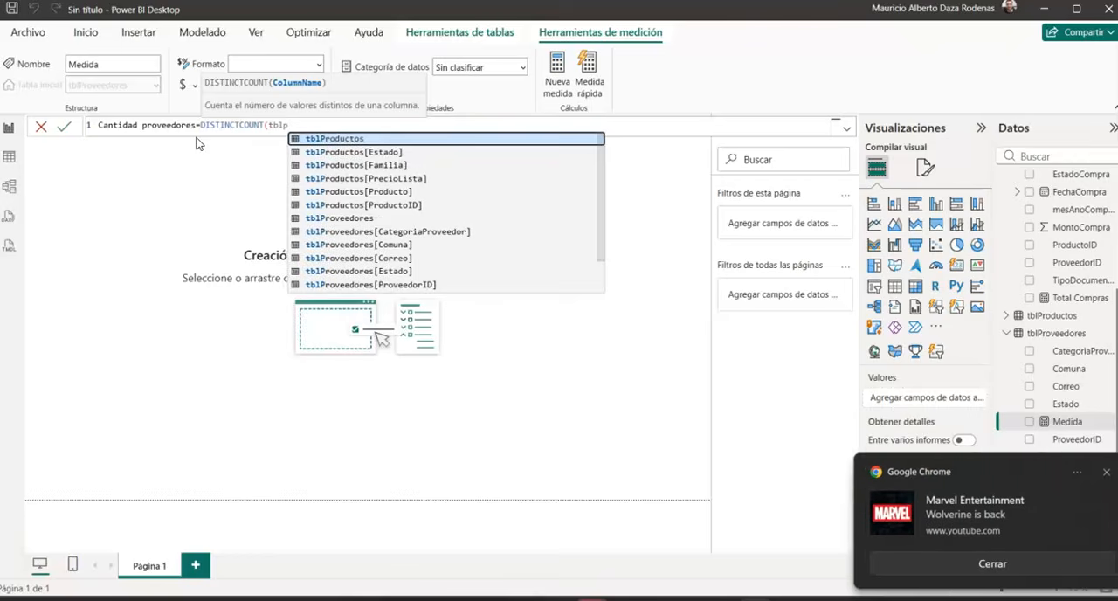
pyautogui.write('ro')
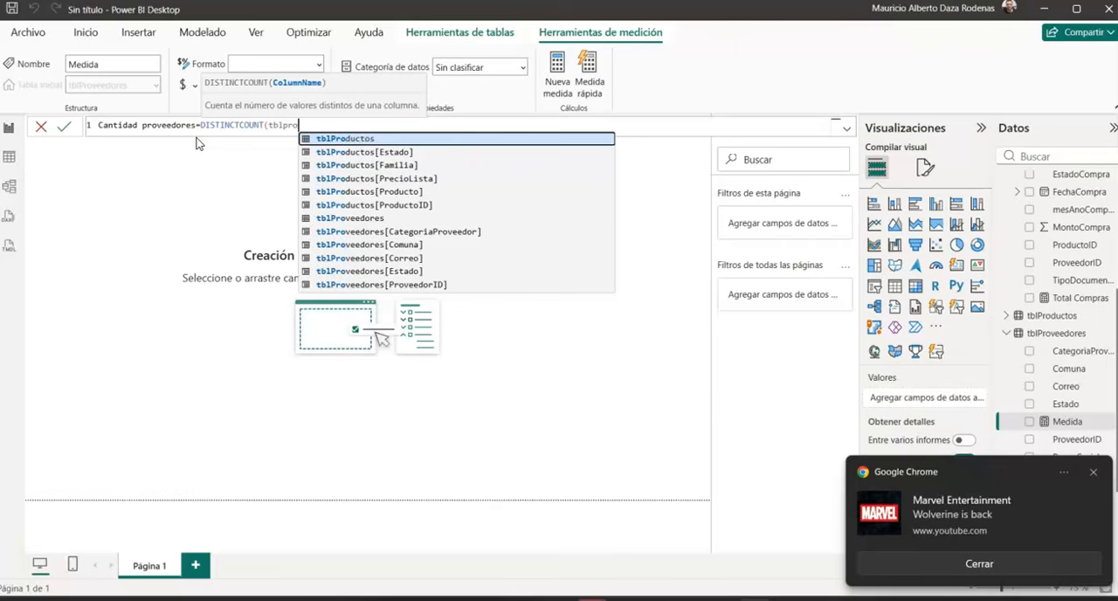
pyautogui.write('v')
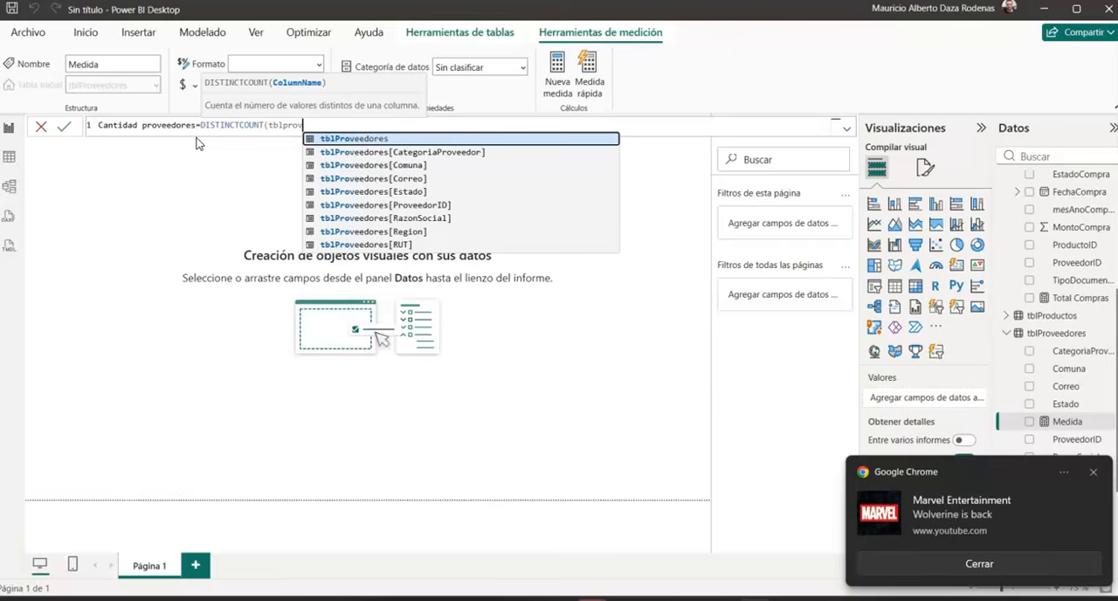
pyautogui.press('Down')
pyautogui.press('Down')
pyautogui.press('Down')
pyautogui.press('Down')
pyautogui.press('Down')
pyautogui.press('Down')
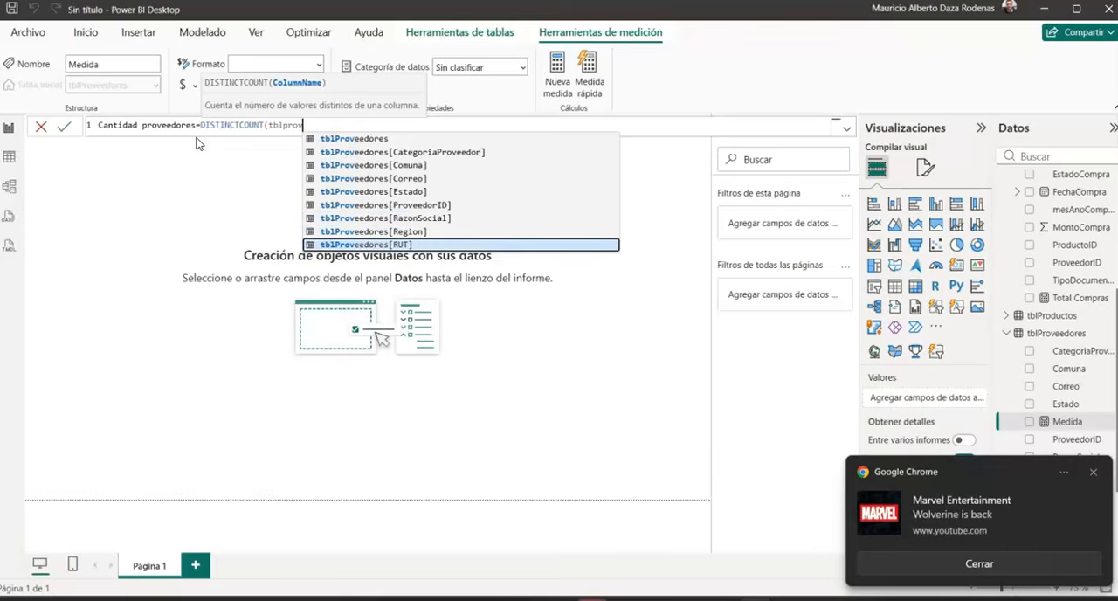
pyautogui.press('Tab')
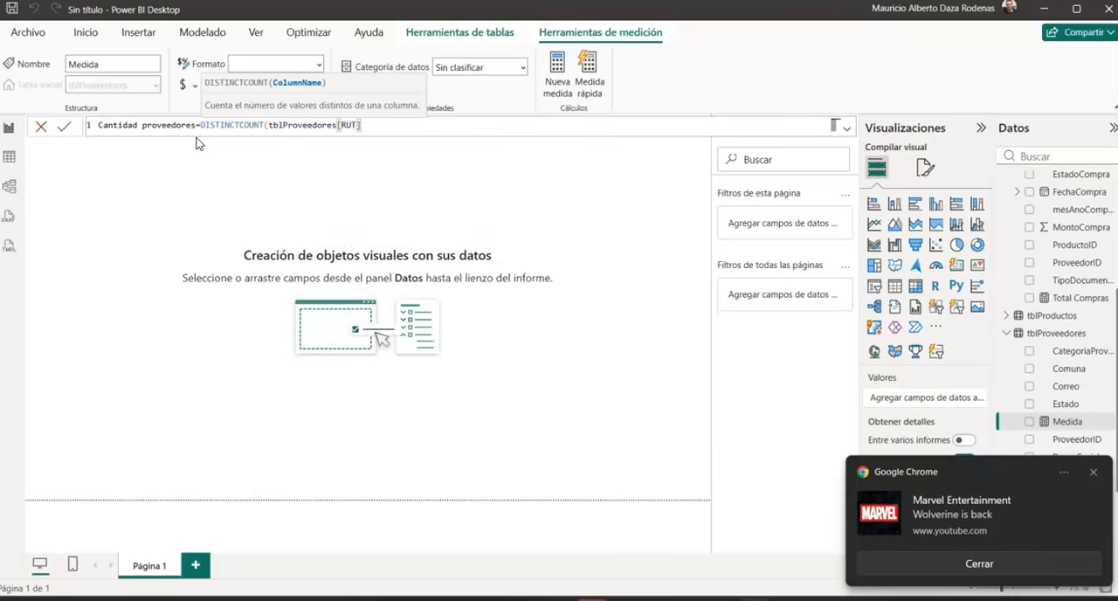
pyautogui.write(')')
pyautogui.press('Return')
pyautogui.click(971, 564)
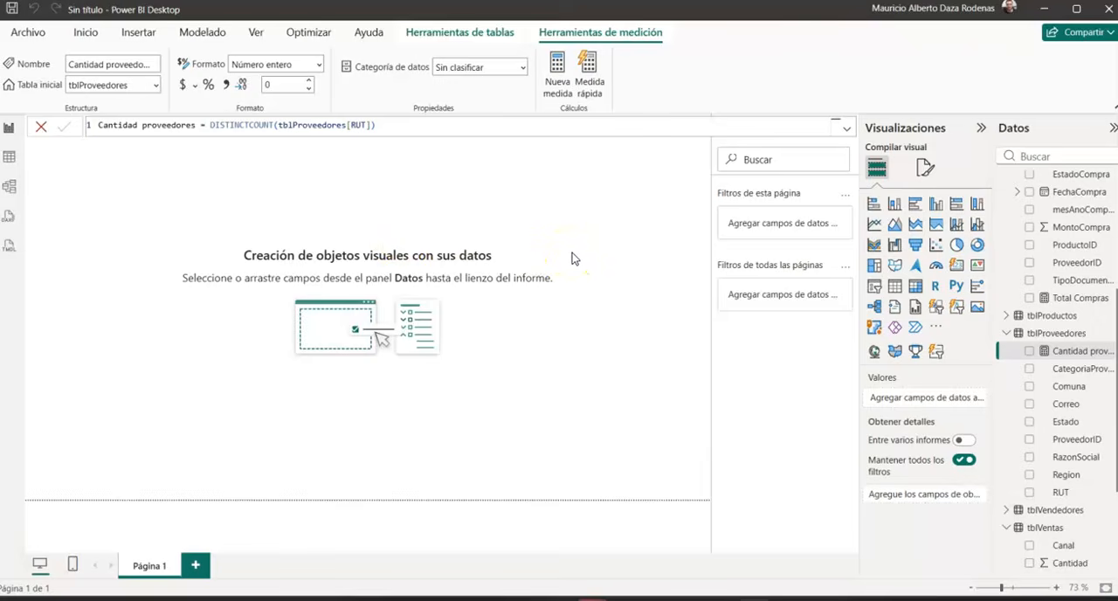
# Step: Collapse the tblProveedores table and create a new measure named "Promedio ventas" in the tblVentas table
pyautogui.click(1008, 335)
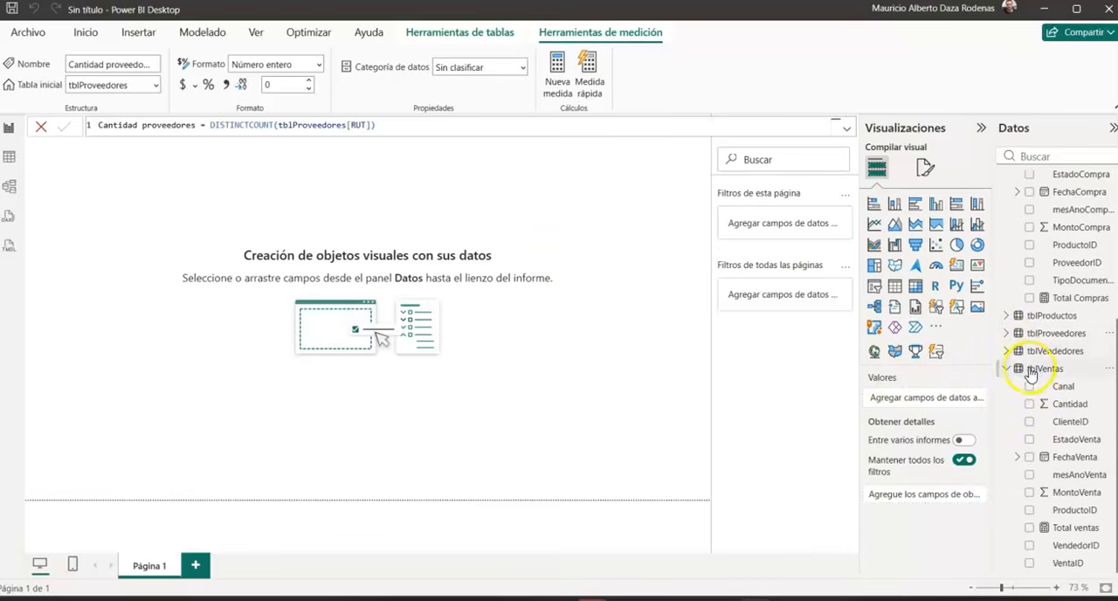
pyautogui.click(1031, 369)
pyautogui.click(297, 76)
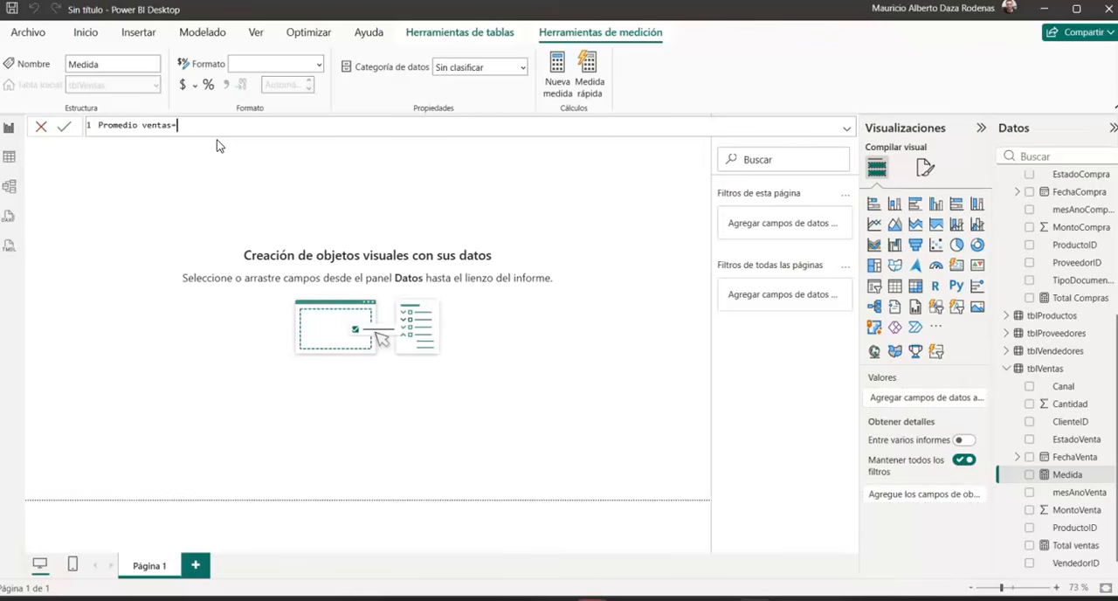
# Step: Define the Promedio ventas measure as AVERAGE(tblVentas[MontoVenta]) and commit the formula
pyautogui.write('ave')
pyautogui.click(219, 140)
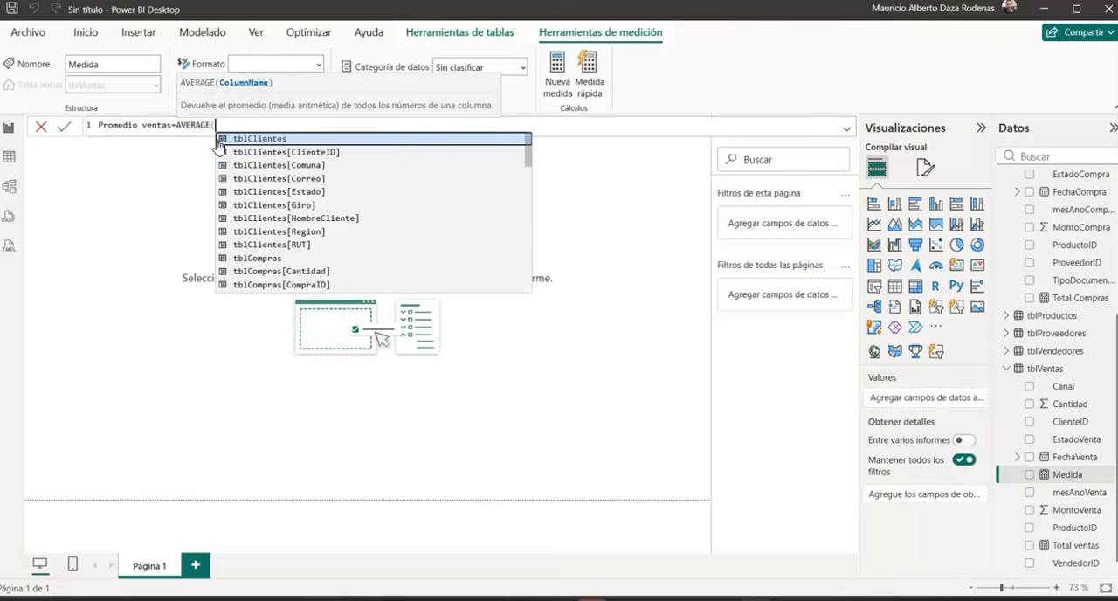
pyautogui.write('tblV')
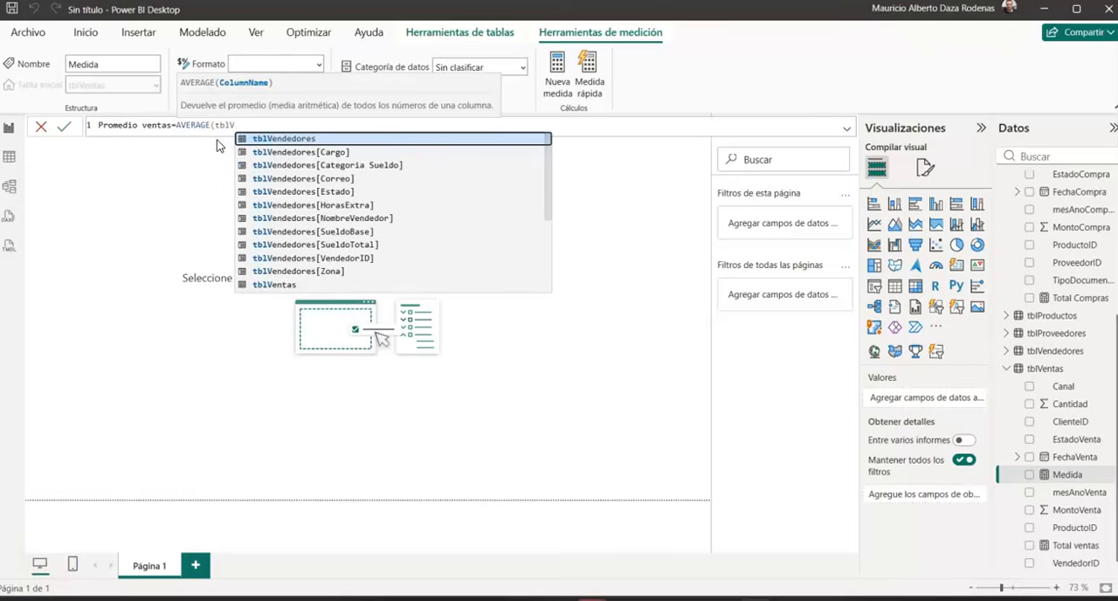
pyautogui.write('ent')
pyautogui.press('Down')
pyautogui.press('Down')
pyautogui.press('Down')
pyautogui.press('Down')
pyautogui.press('Down')
pyautogui.press('Down')
pyautogui.press('Down')
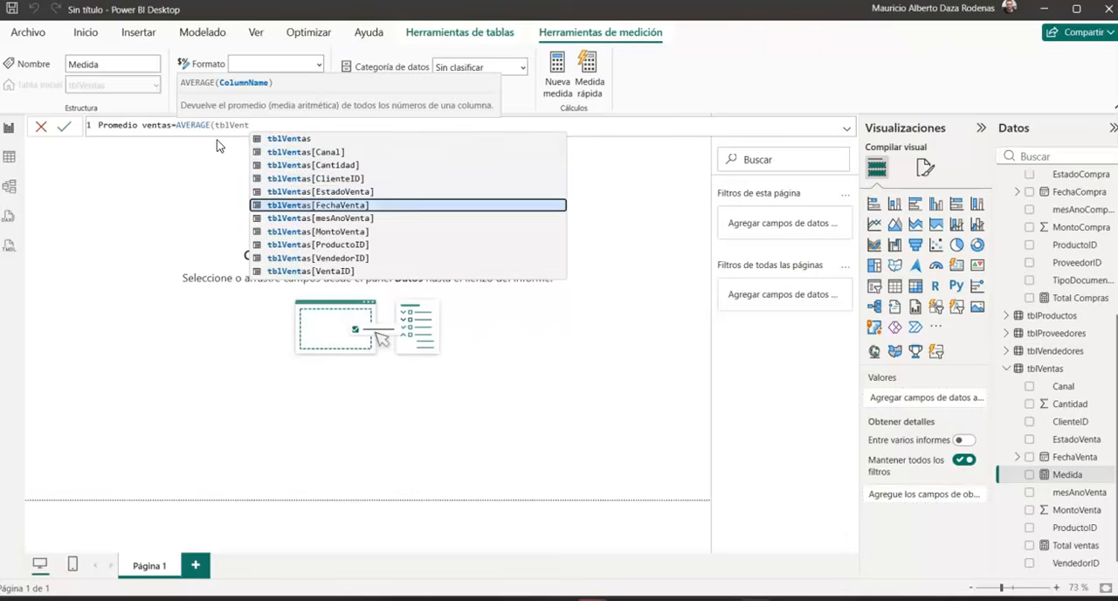
pyautogui.press('Tab')
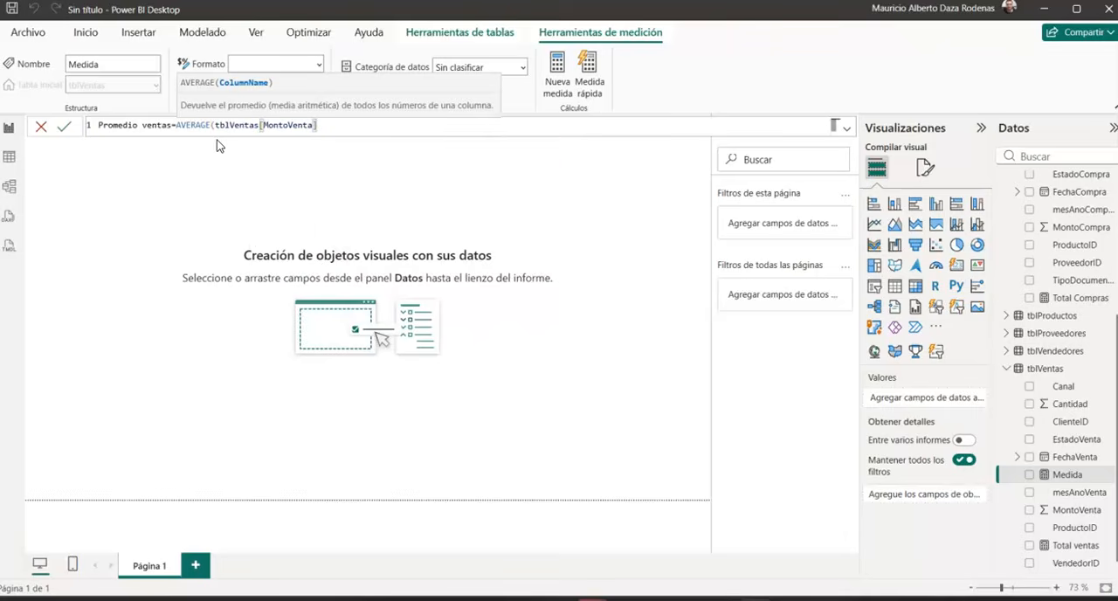
pyautogui.write(')')
pyautogui.press('Return')
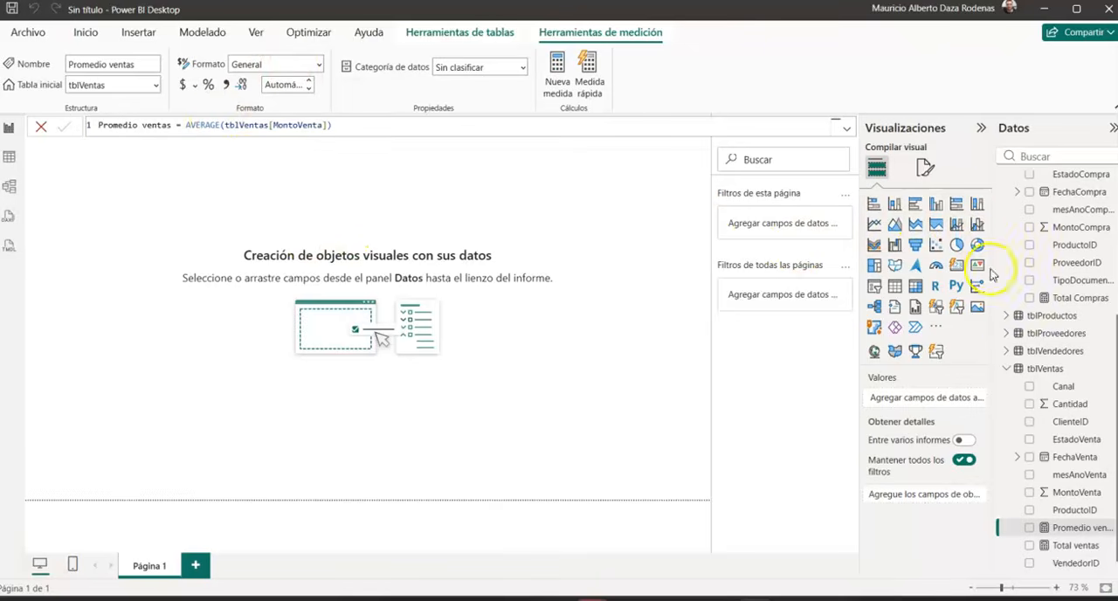
# Step: Create a new measure in the tblVendedores table and name it "TotalSueldos"
pyautogui.click(1024, 354)
pyautogui.click(298, 66)
pyautogui.write('TotalSueld')
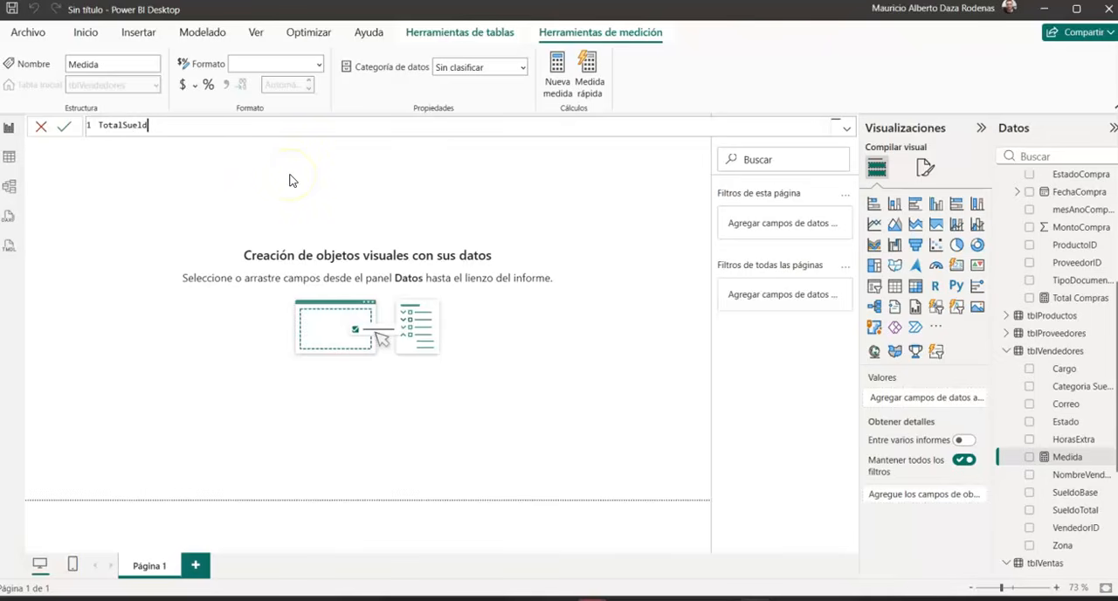
pyautogui.write('os=sum')
# Step: Define the TotalSueldos measure as SUM(tblVendedores[SueldoTotal]) and commit the formula
pyautogui.press('Tab')
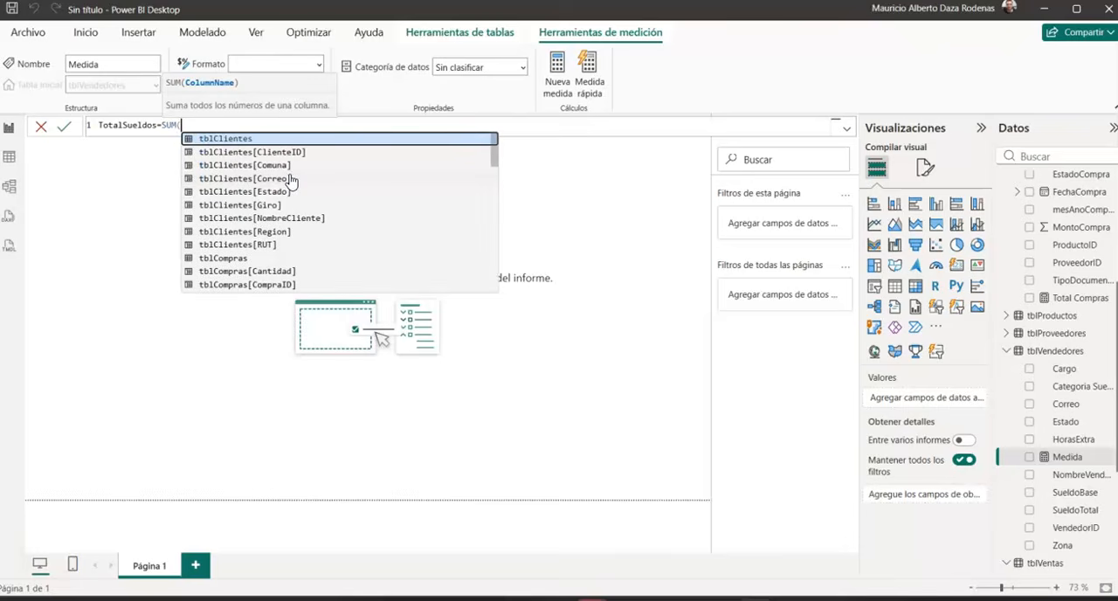
pyautogui.write('tblVen')
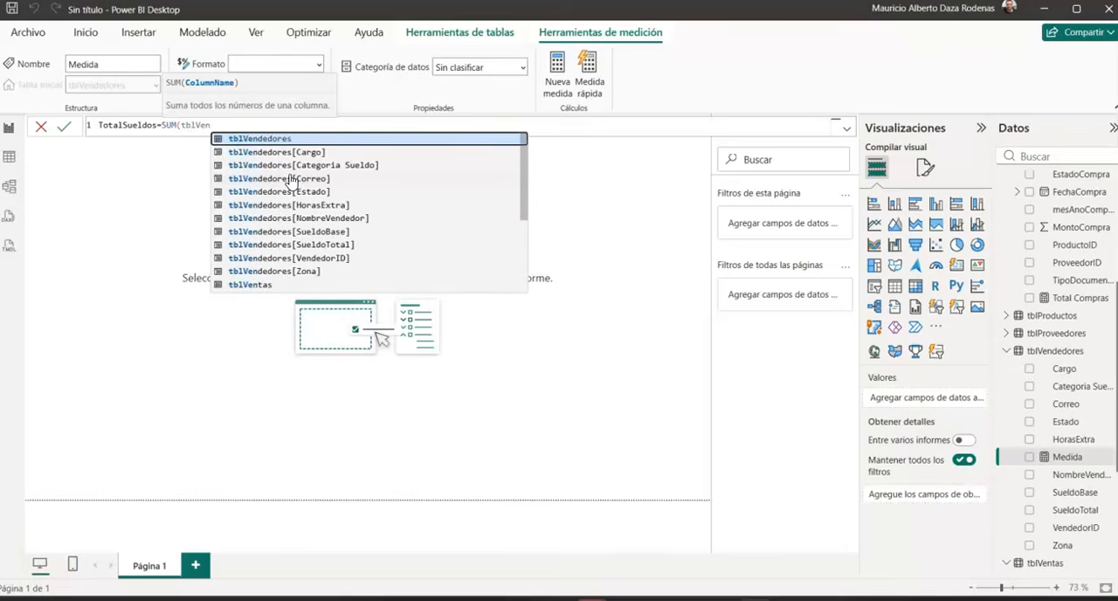
pyautogui.press('Down')
pyautogui.press('Down')
pyautogui.press('Down')
pyautogui.press('Down')
pyautogui.press('Down')
pyautogui.press('Down')
pyautogui.press('Down')
pyautogui.press('Down')
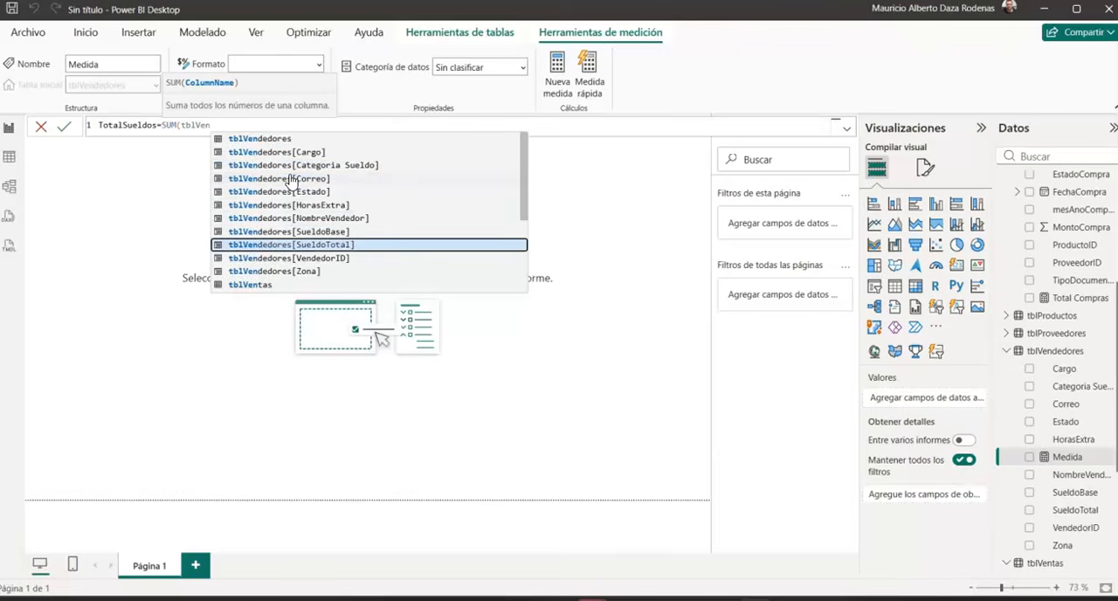
pyautogui.press('Tab')
pyautogui.write(')')
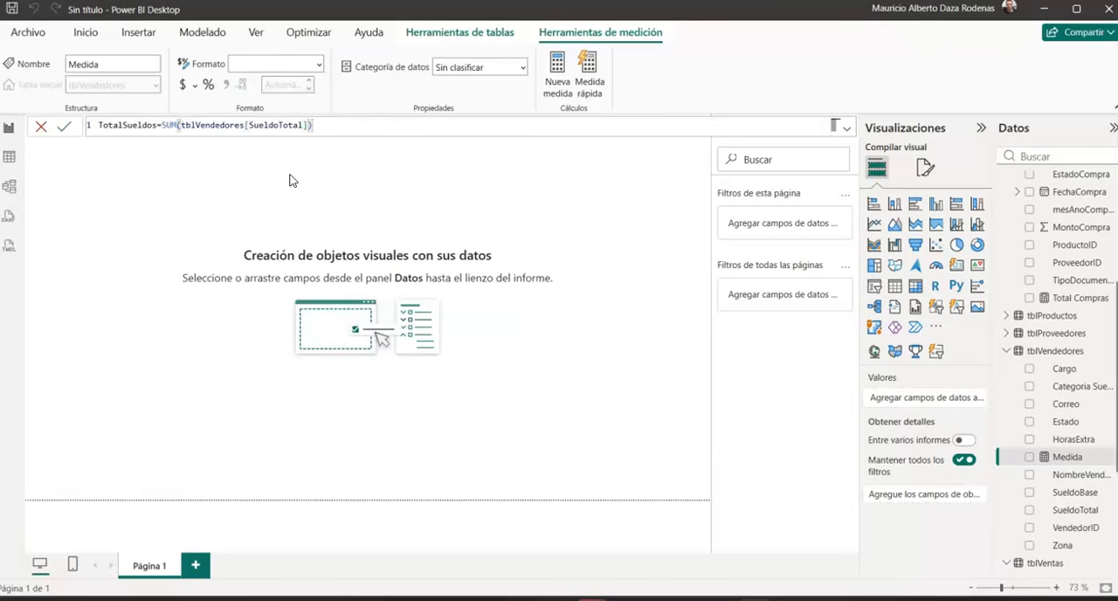
pyautogui.press('Return')
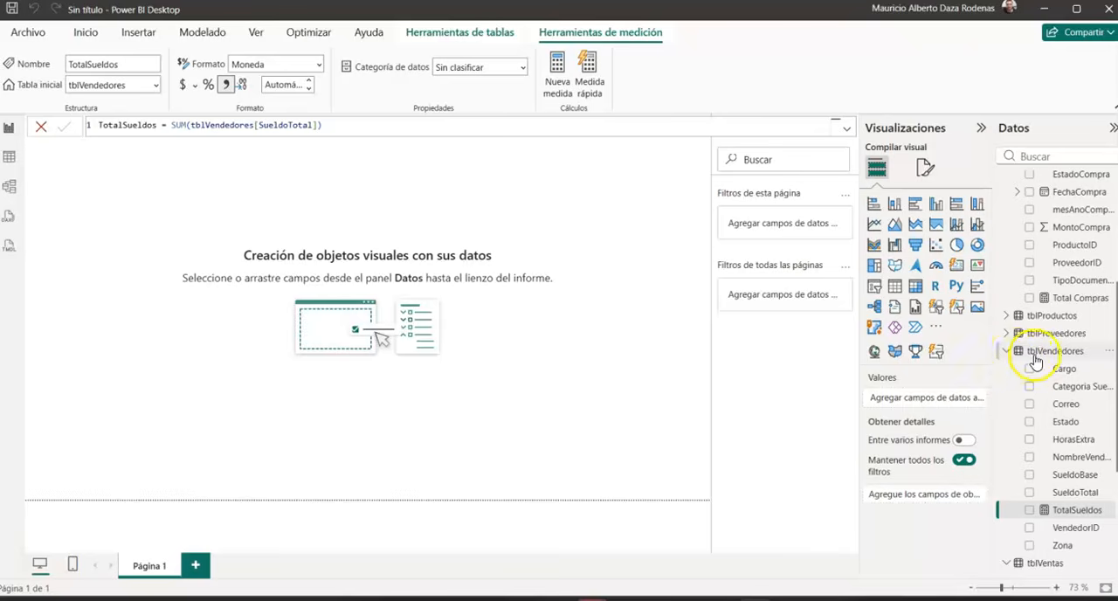
pyautogui.scroll(3, 1059, 229)
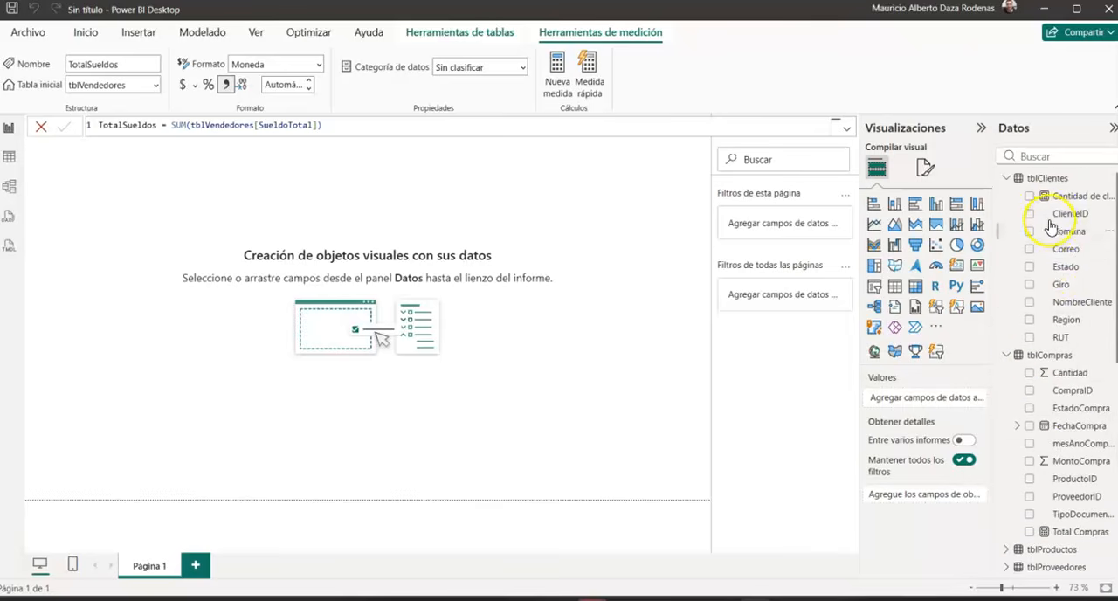
pyautogui.scroll(-4, 1058, 268)
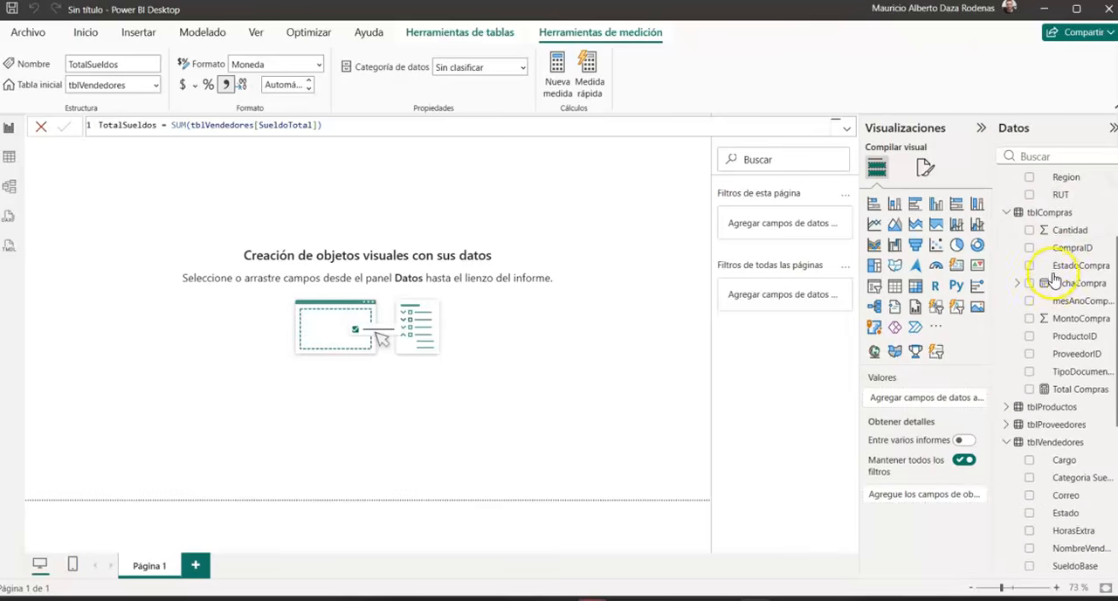
# Step: Create a measure named "Utilidad Bruta" in the tblCompras table and begin its formula with SUM(tblVentas[MontoVenta])
pyautogui.click(1051, 211)
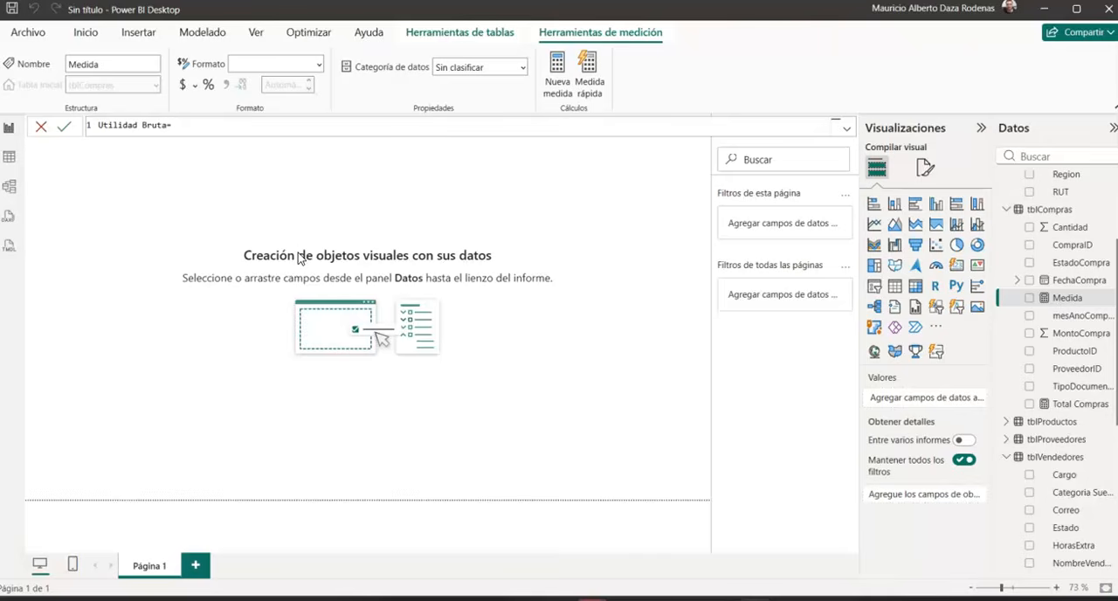
pyautogui.write('suma')
pyautogui.press('BackSpace')
pyautogui.press('Tab')
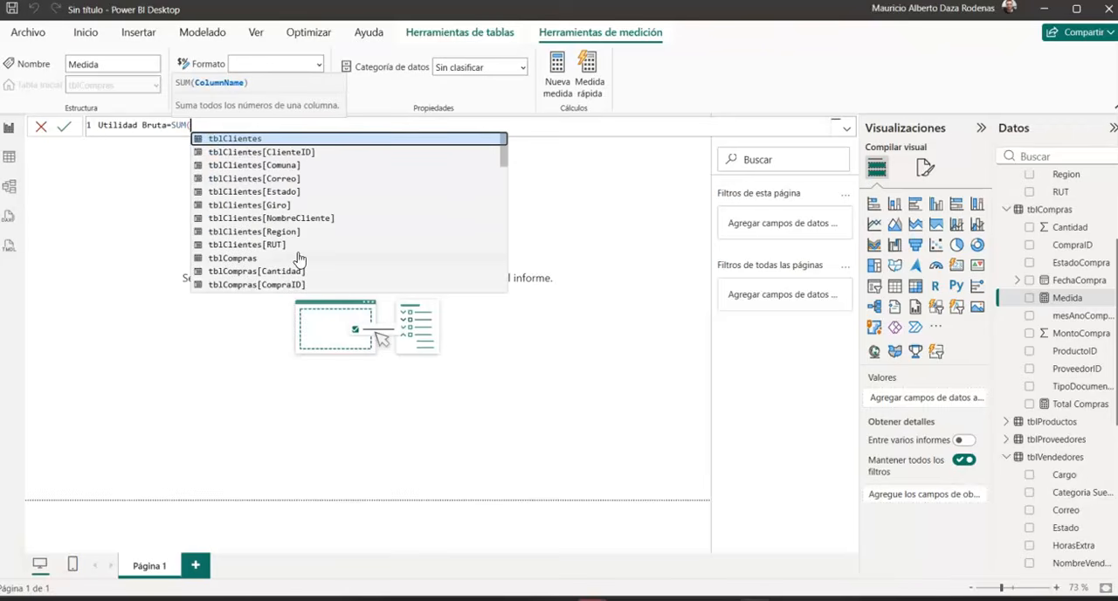
pyautogui.write('tblVentas')
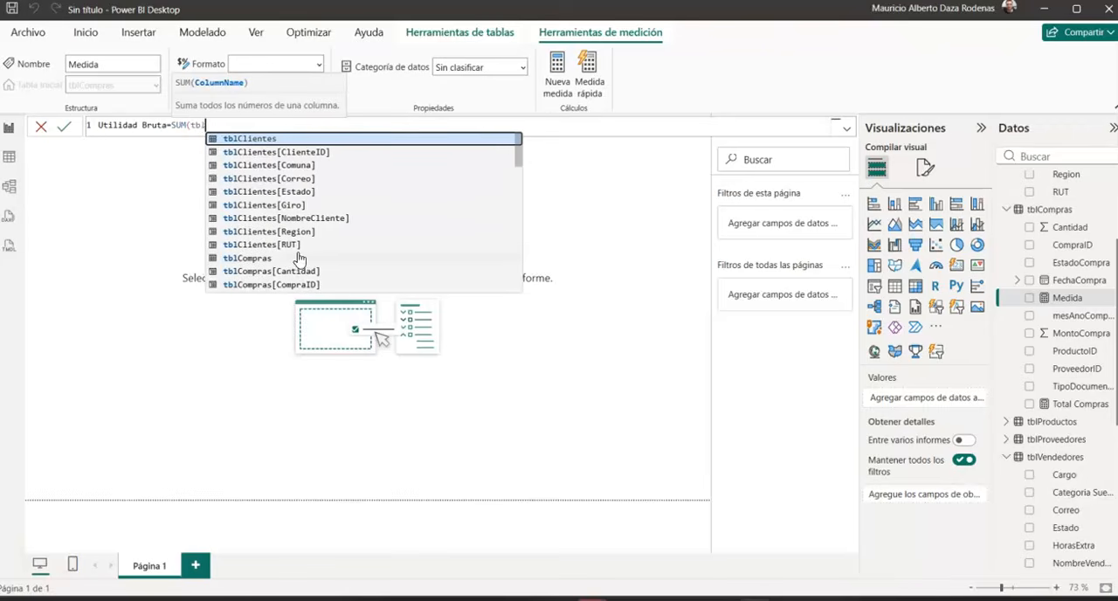
pyautogui.press('Down')
pyautogui.press('Down')
pyautogui.press('Down')
pyautogui.press('Down')
pyautogui.press('Down')
pyautogui.press('Down')
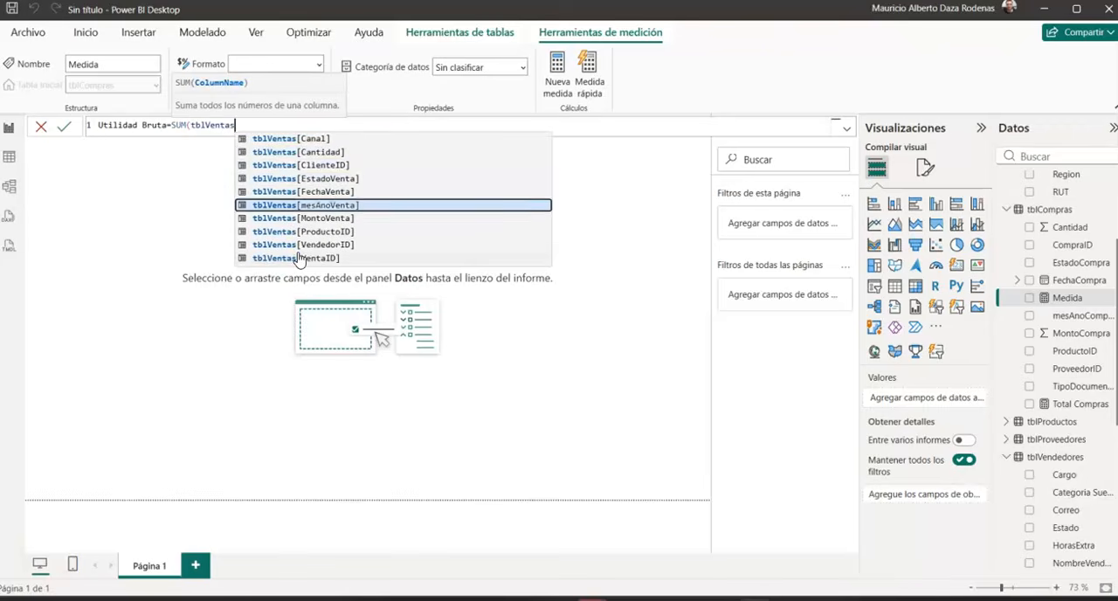
pyautogui.press('Tab')
pyautogui.write(')')
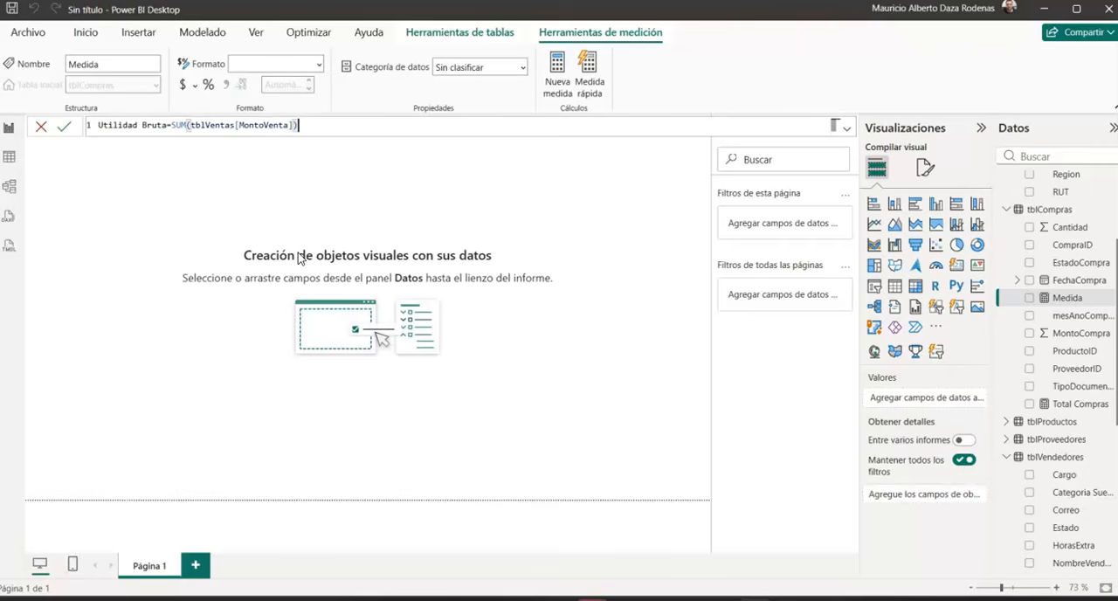
pyautogui.write('-sum')
# Step: Subtract SUM(tblCompras[MontoCompra]) in the Utilidad Bruta formula and commit the measure
pyautogui.press('Tab')
pyautogui.write('tblc')
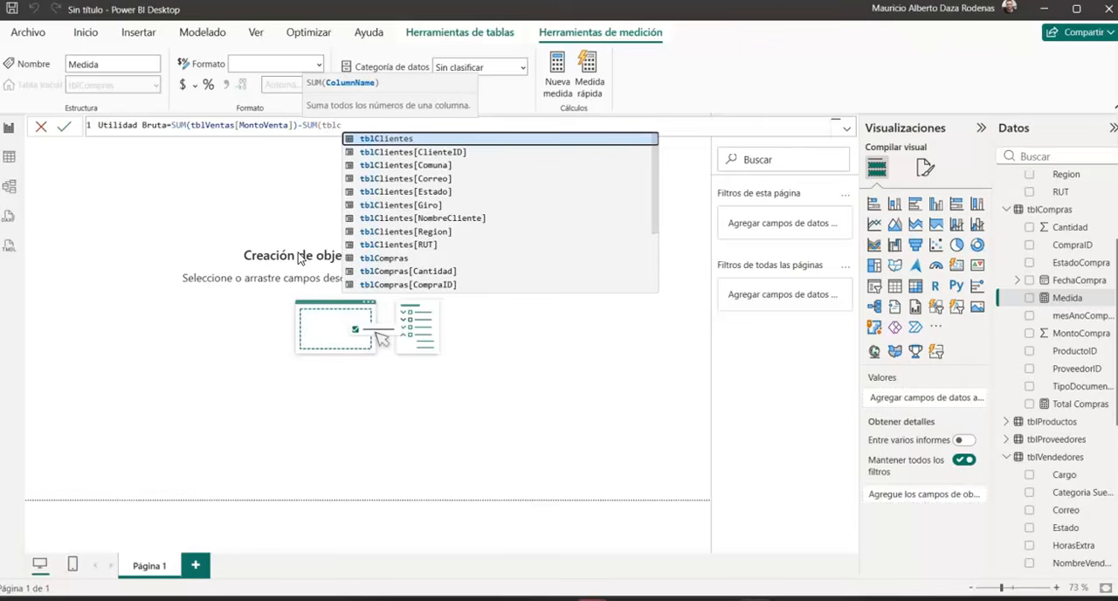
pyautogui.write('mo')
pyautogui.press('BackSpace')
pyautogui.press('BackSpace')
pyautogui.write('om')
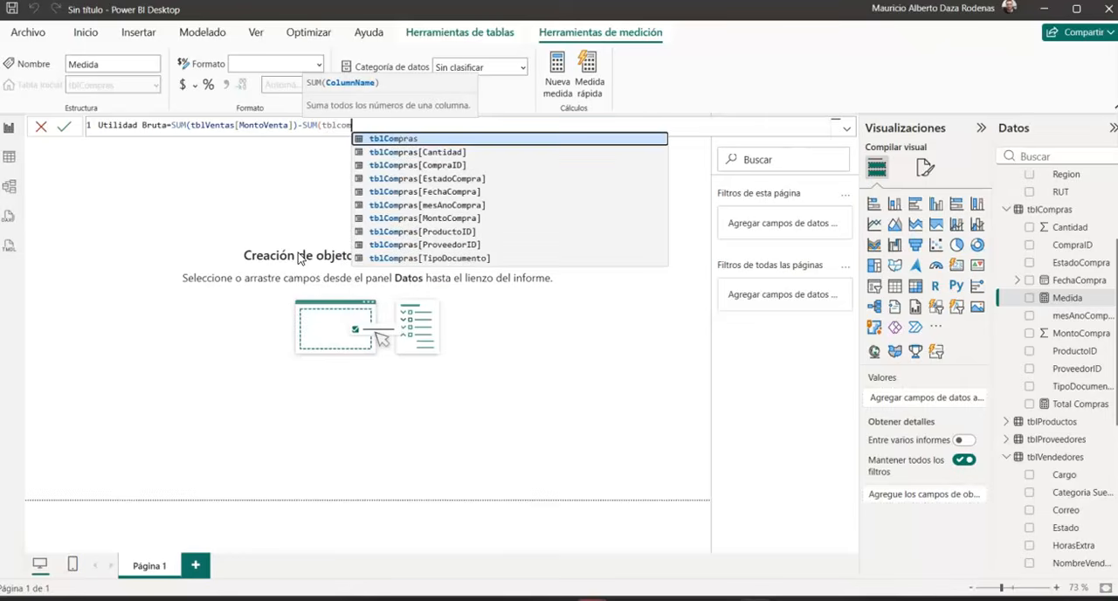
pyautogui.press('Down')
pyautogui.press('Down')
pyautogui.press('Down')
pyautogui.press('Down')
pyautogui.press('Down')
pyautogui.press('Down')
pyautogui.press('Tab')
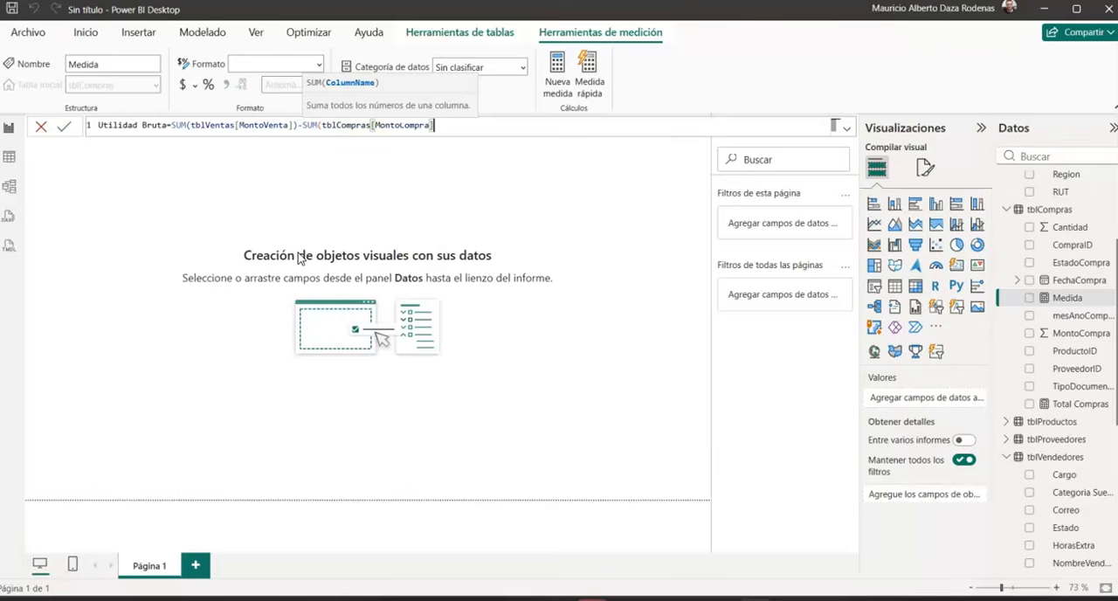
pyautogui.write(')')
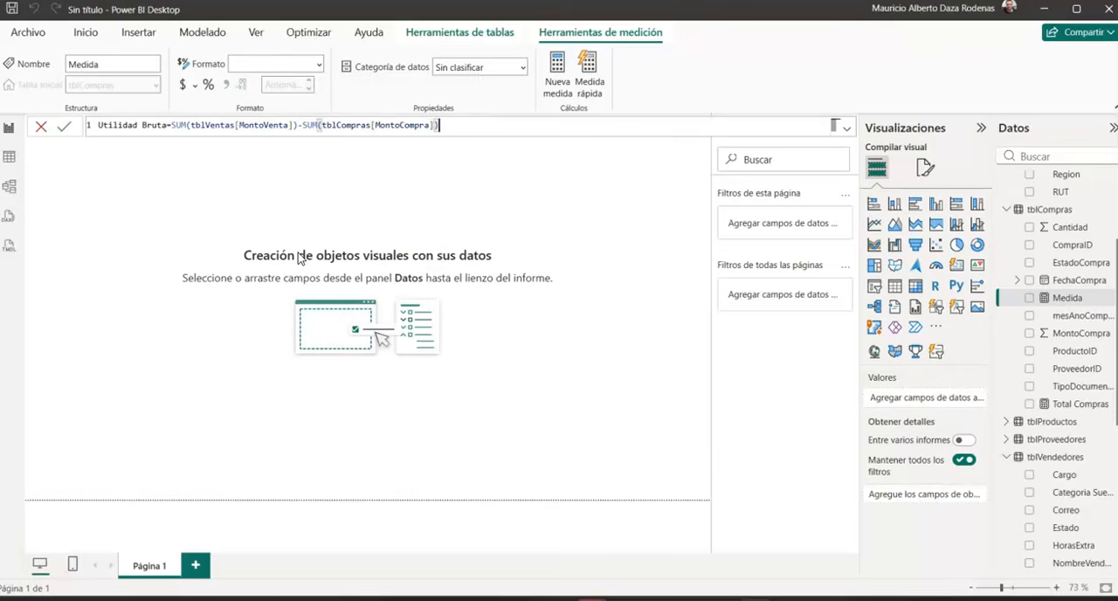
pyautogui.click(300, 258)
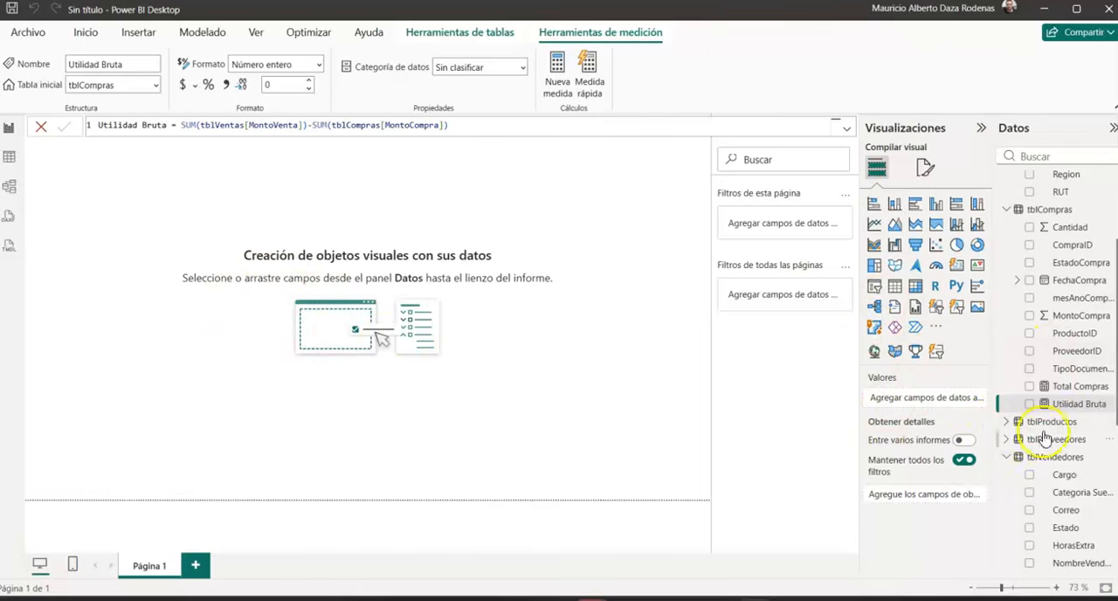
# Step: Add a card visual showing the Total ventas measure and shrink it in the page's upper-left corner
pyautogui.click(220, 191)
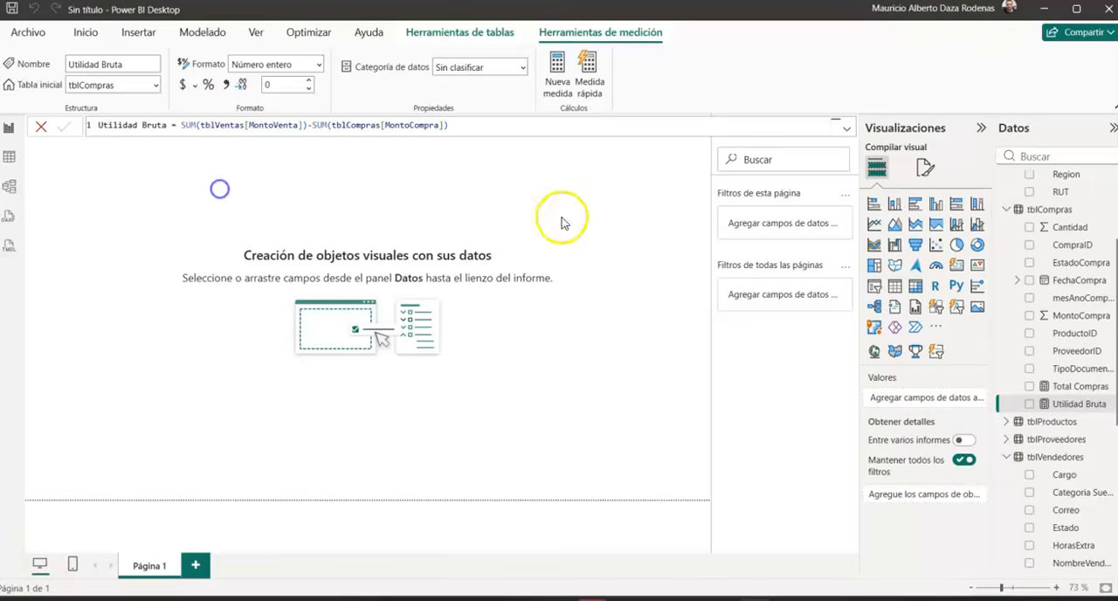
pyautogui.click(956, 266)
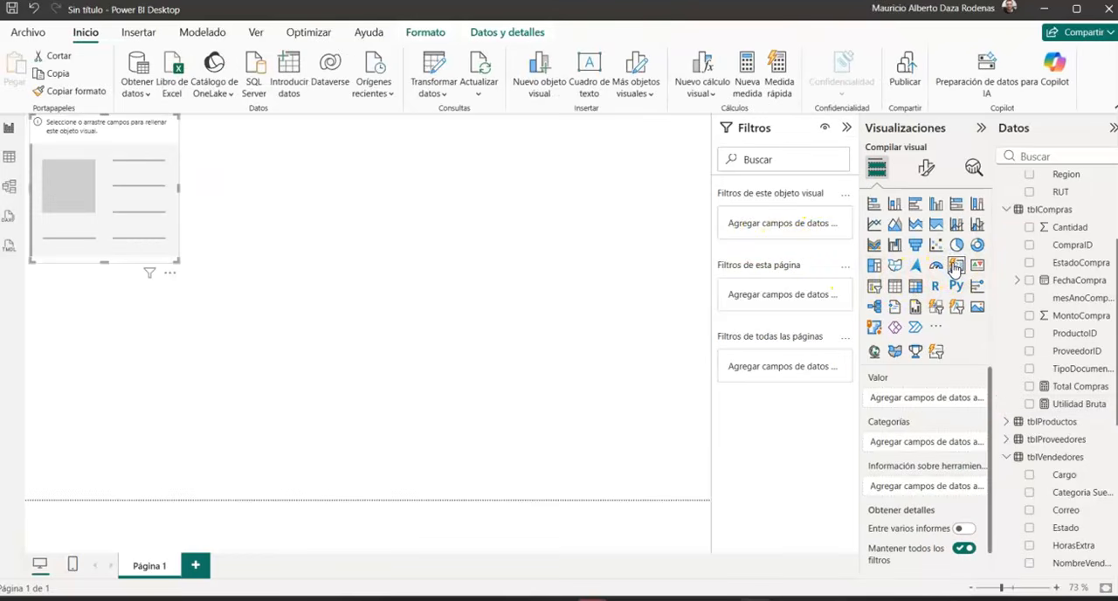
pyautogui.scroll(-2, 1041, 393)
pyautogui.scroll(-6, 1052, 402)
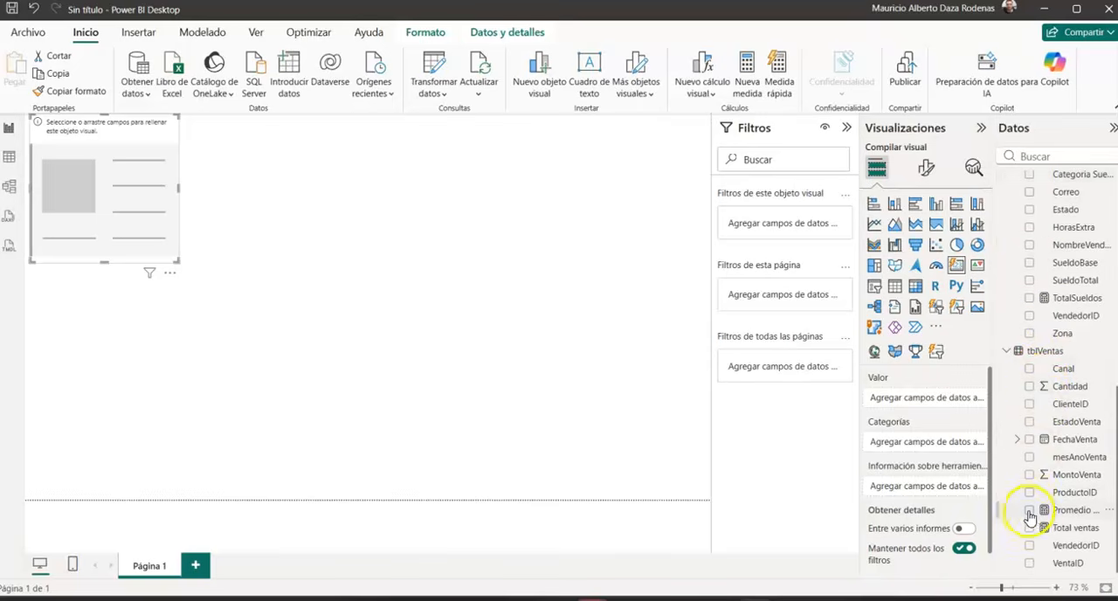
pyautogui.click(1029, 528)
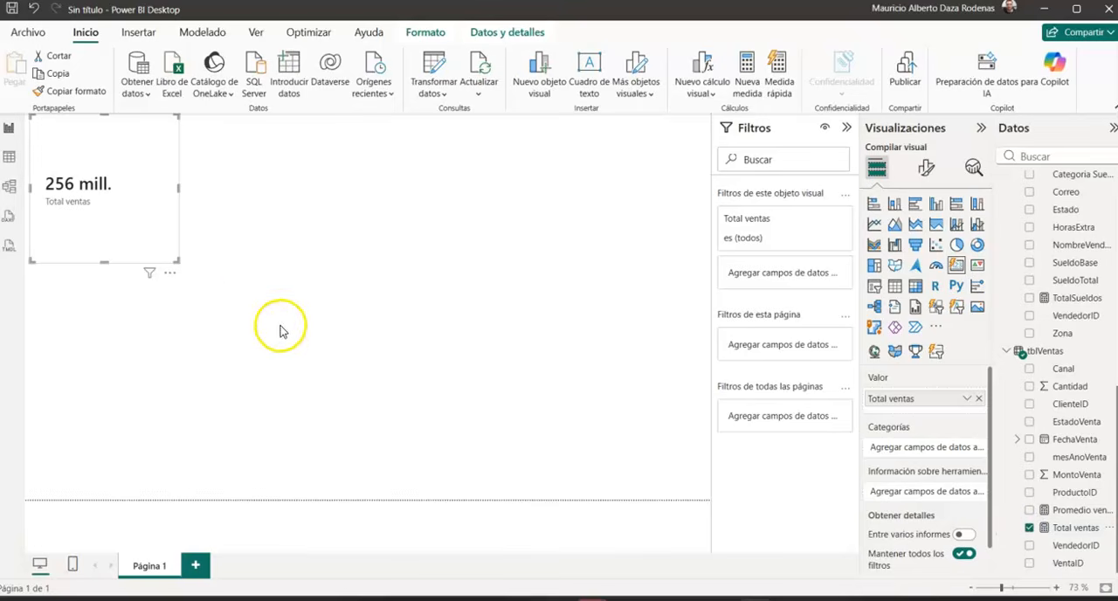
pyautogui.moveTo(178, 262); pyautogui.dragTo(130, 190)
pyautogui.click(617, 285)
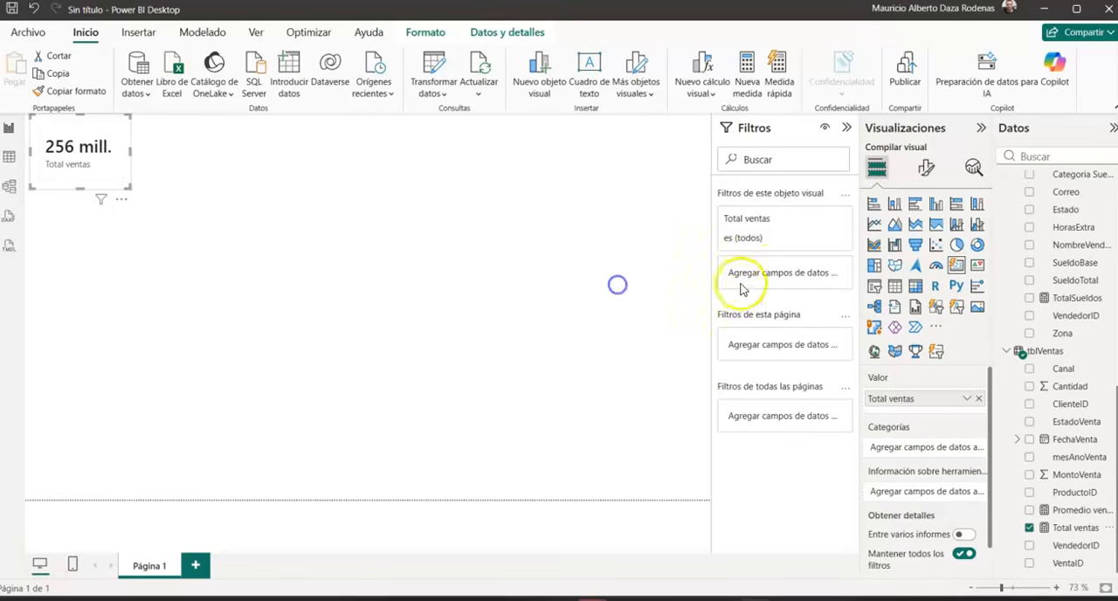
# Step: Add a card showing the Total Compras measure and place it, reduced in size, beside the Total ventas card
pyautogui.click(956, 265)
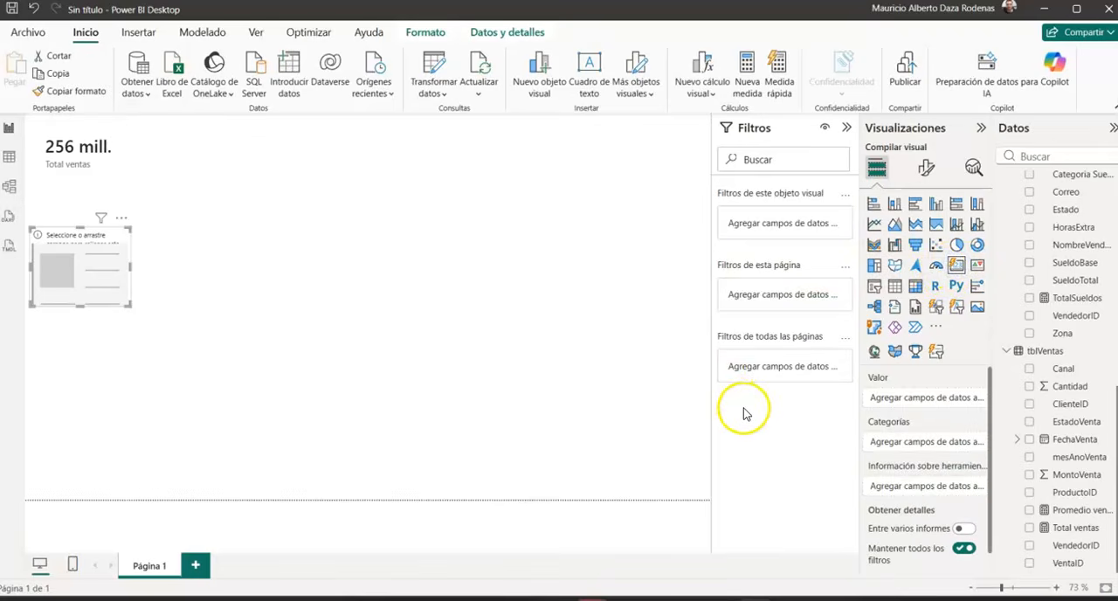
pyautogui.scroll(5, 1057, 286)
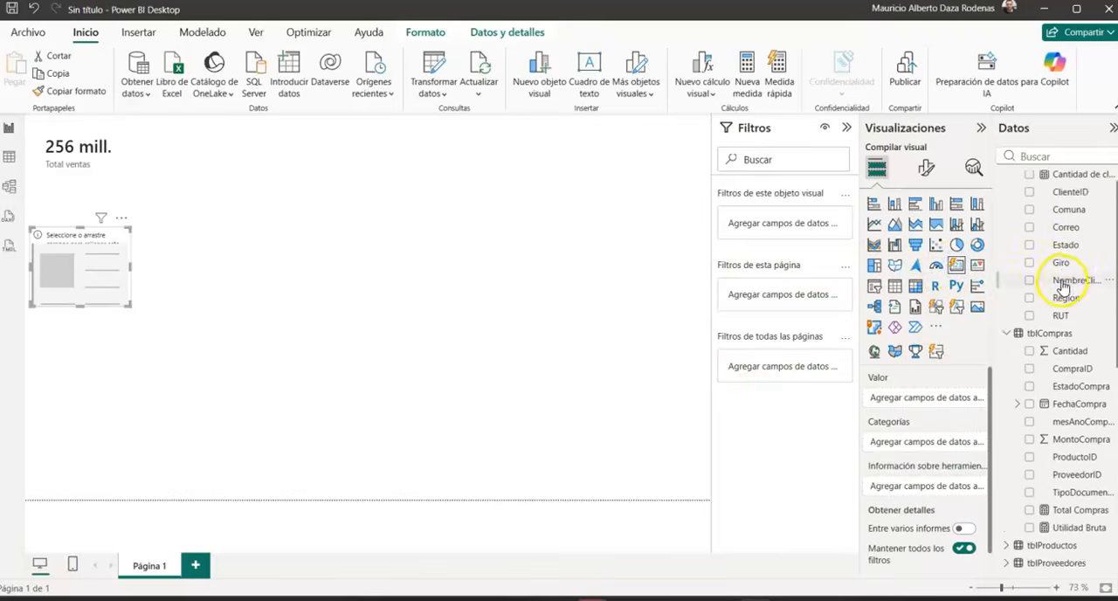
pyautogui.scroll(1, 1063, 284)
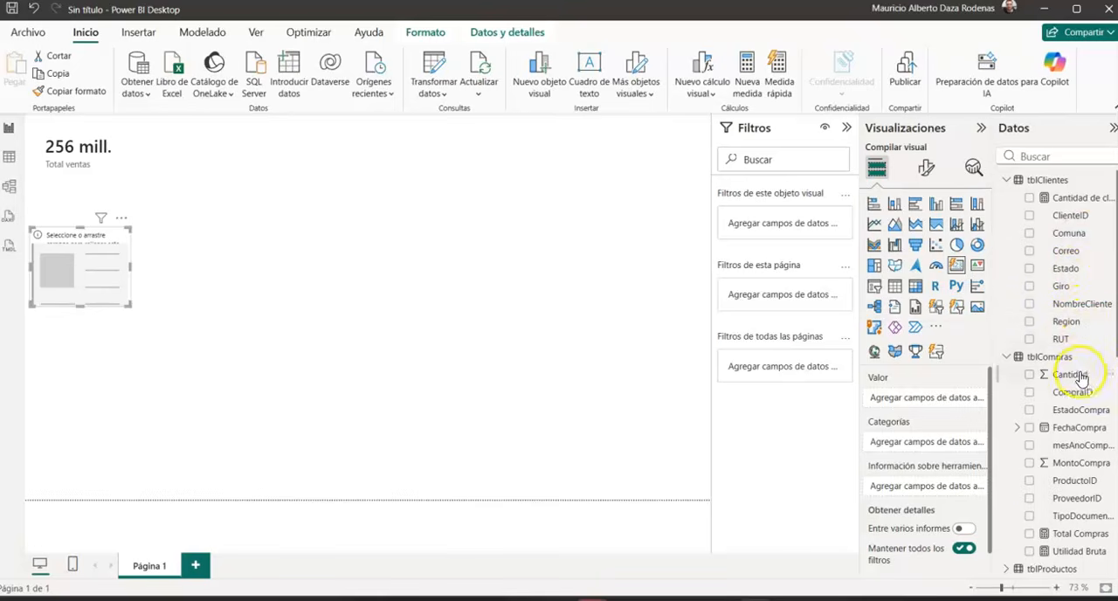
pyautogui.click(1028, 535)
pyautogui.moveTo(67, 279); pyautogui.dragTo(173, 185)
pyautogui.click(237, 142)
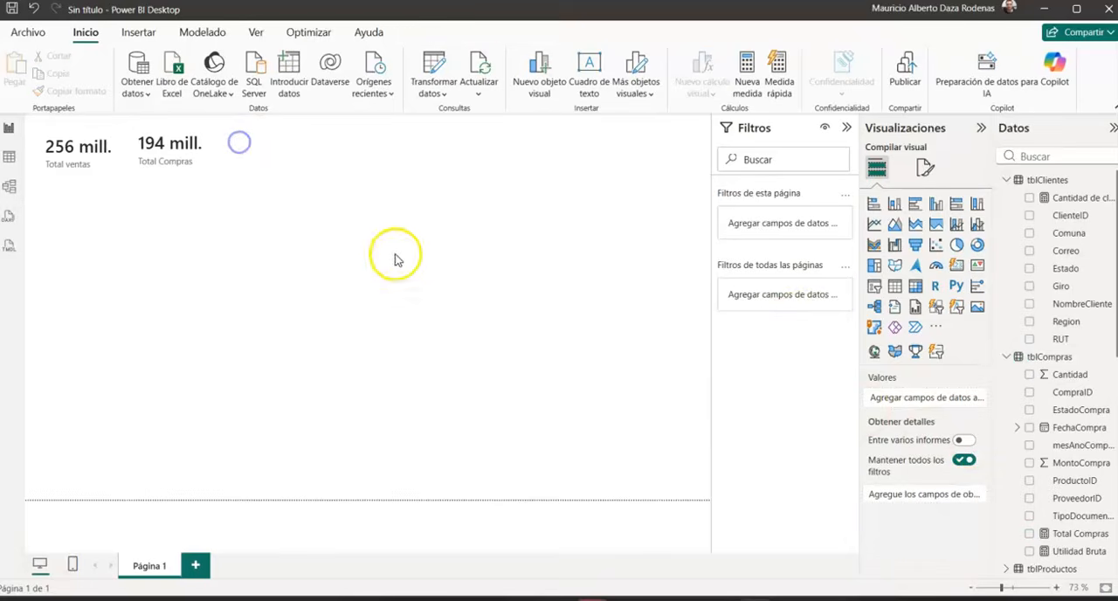
# Step: Add a card for the Utilidad Bruta measure beside the Total Compras card and reduce its size
pyautogui.moveTo(957, 265); pyautogui.dragTo(286, 155)
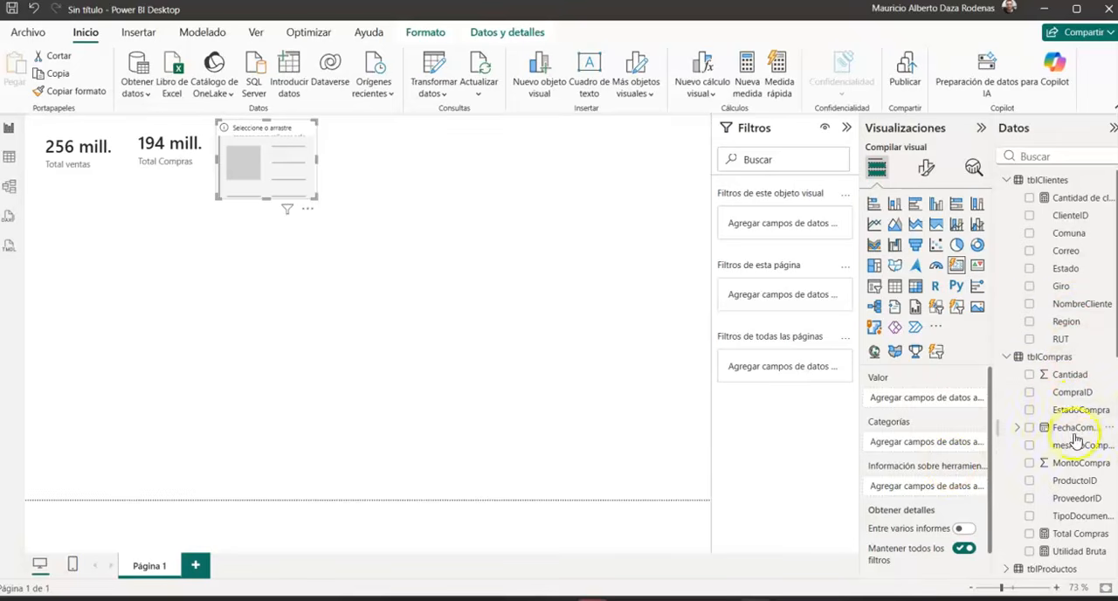
pyautogui.click(1031, 553)
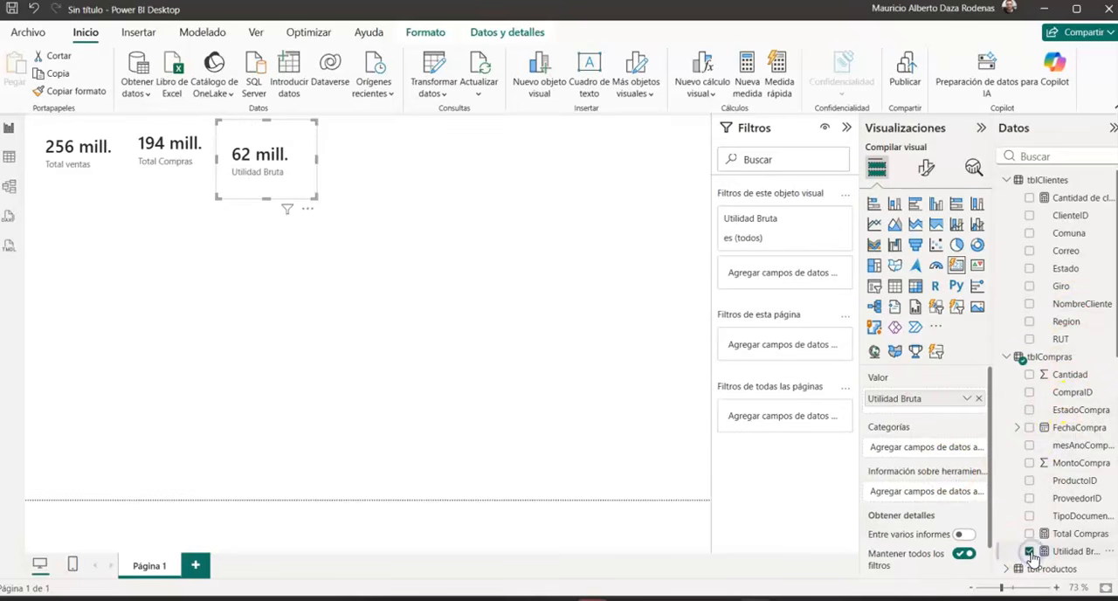
pyautogui.moveTo(312, 195)
pyautogui.mouseDown()
pyautogui.moveTo(315, 170)
pyautogui.moveTo(302, 177)
pyautogui.mouseUp()
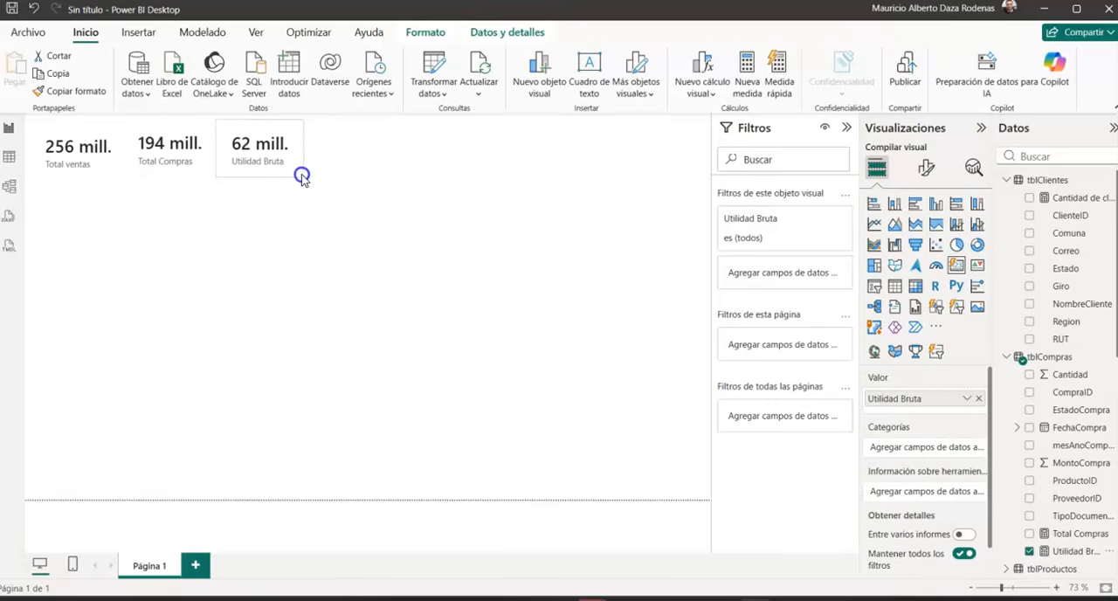
pyautogui.click(355, 181)
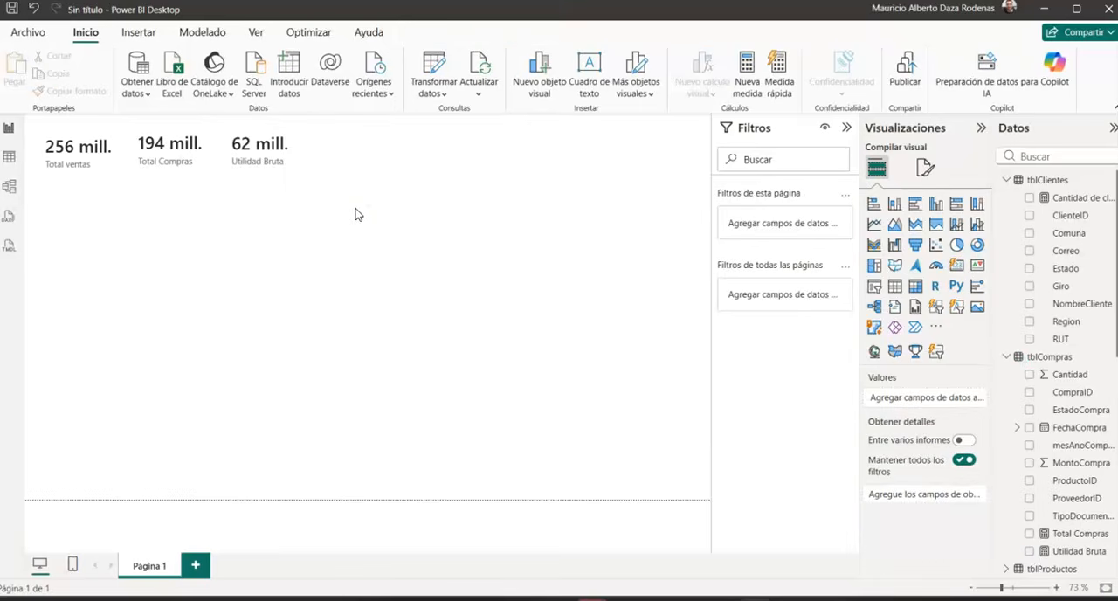
# Step: Add a card for the TotalSueldos measure beside the Utilidad Bruta card, making it wider and shorter
pyautogui.click(954, 268)
pyautogui.moveTo(95, 257); pyautogui.dragTo(332, 157)
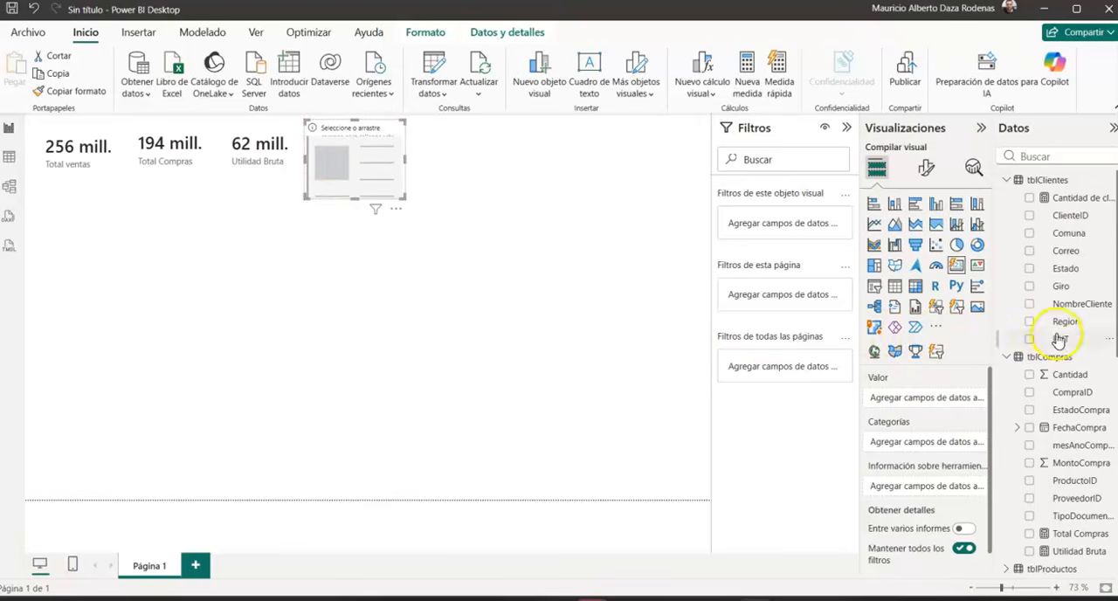
pyautogui.scroll(-3, 1042, 393)
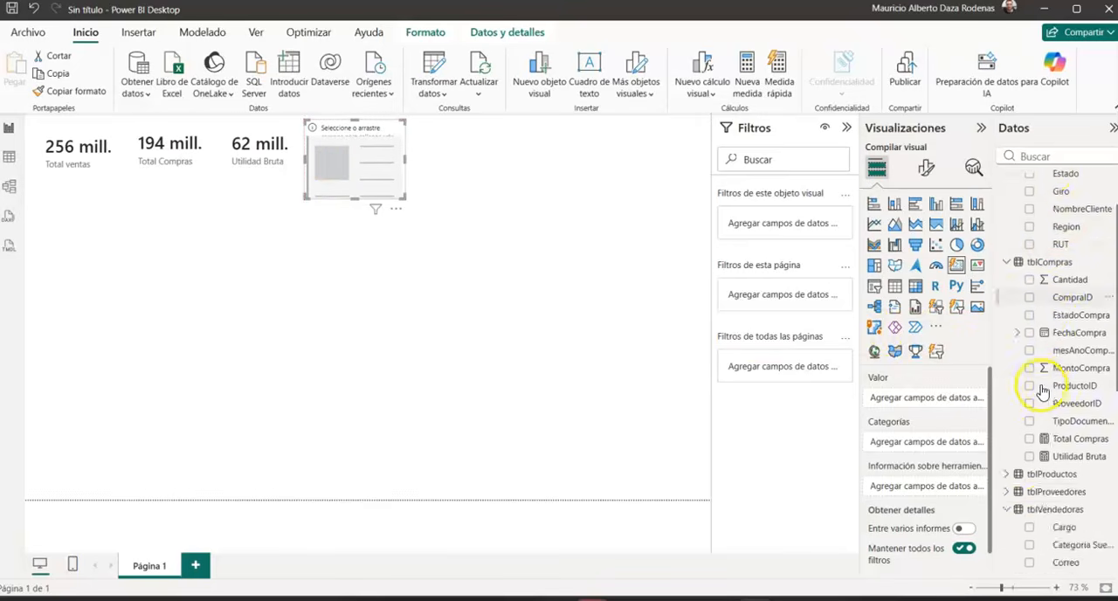
pyautogui.scroll(-3, 1042, 391)
pyautogui.scroll(-2, 1043, 441)
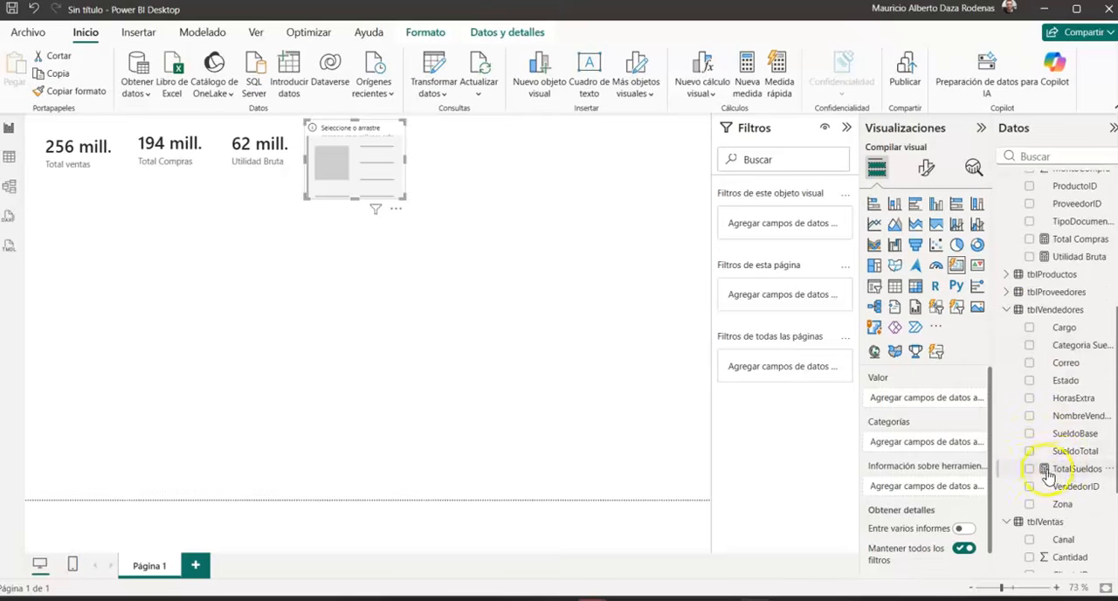
pyautogui.click(1045, 471)
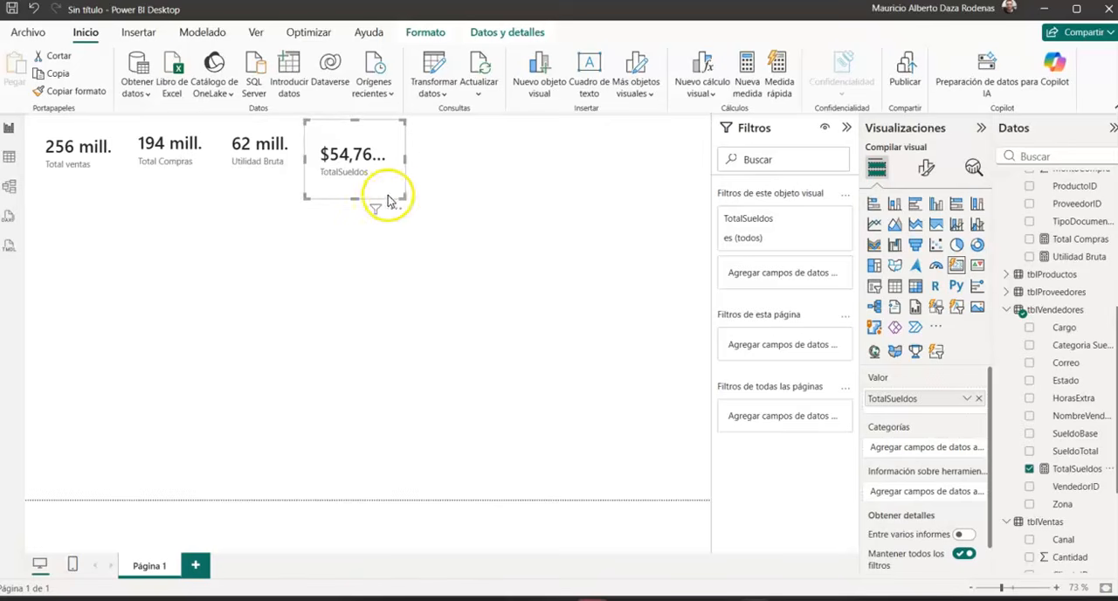
pyautogui.moveTo(400, 195); pyautogui.dragTo(425, 181)
pyautogui.click(452, 175)
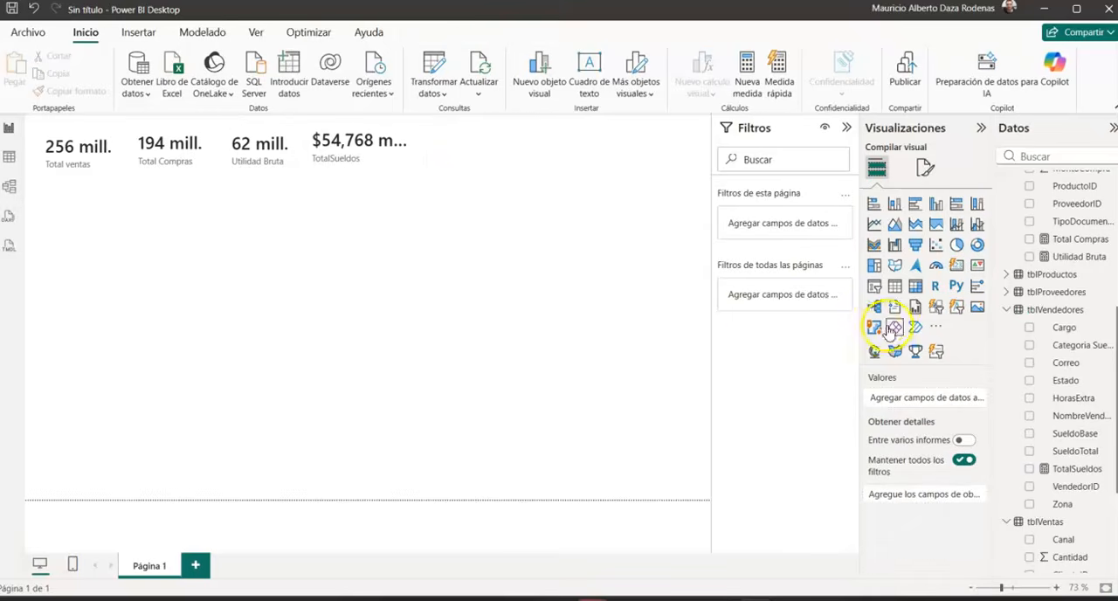
# Step: Add a card for the Cantidad de clientes measure beside the TotalSueldos card, making it wider and shorter
pyautogui.click(956, 265)
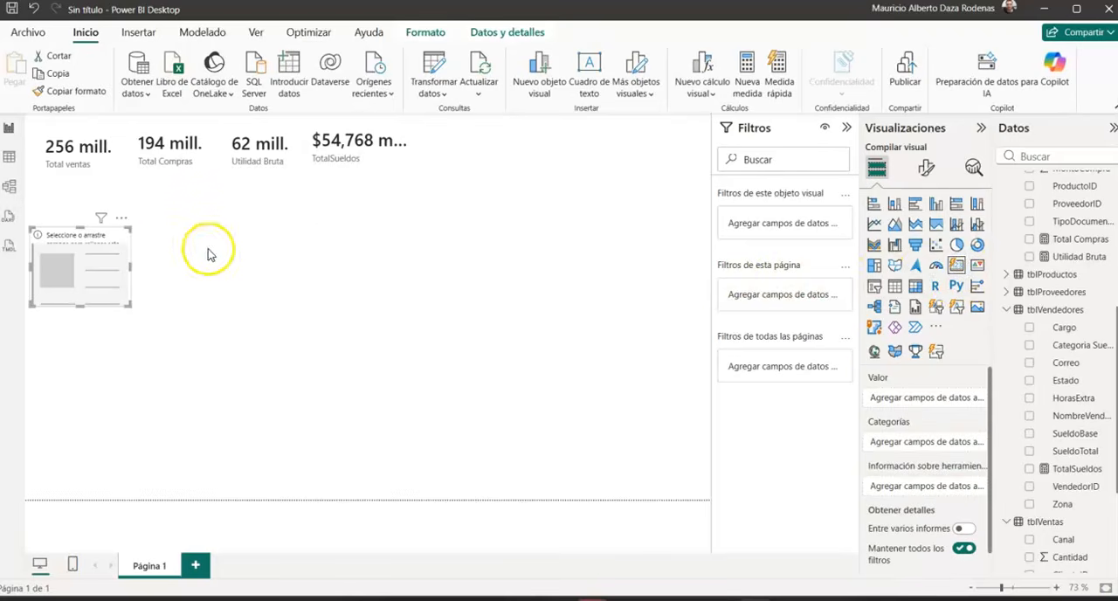
pyautogui.moveTo(113, 260); pyautogui.dragTo(476, 167)
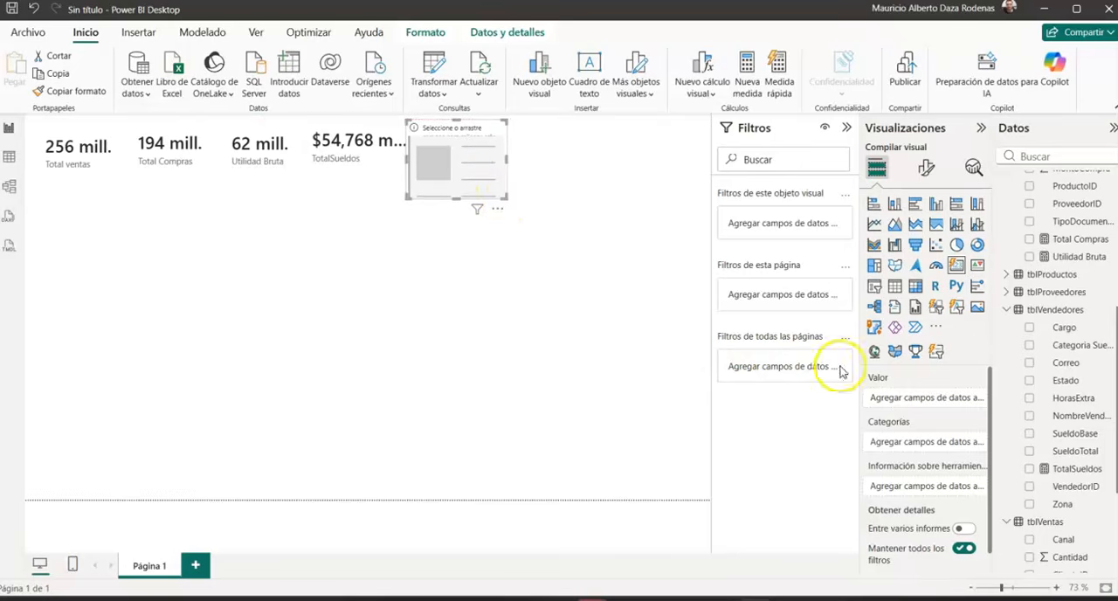
pyautogui.scroll(5, 1048, 301)
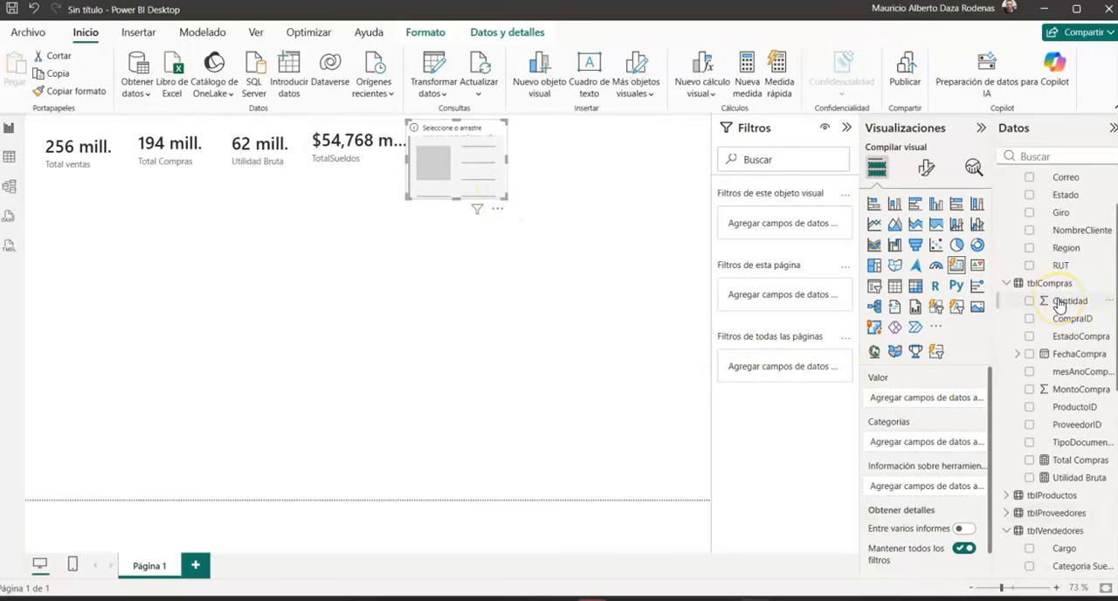
pyautogui.scroll(2, 1059, 302)
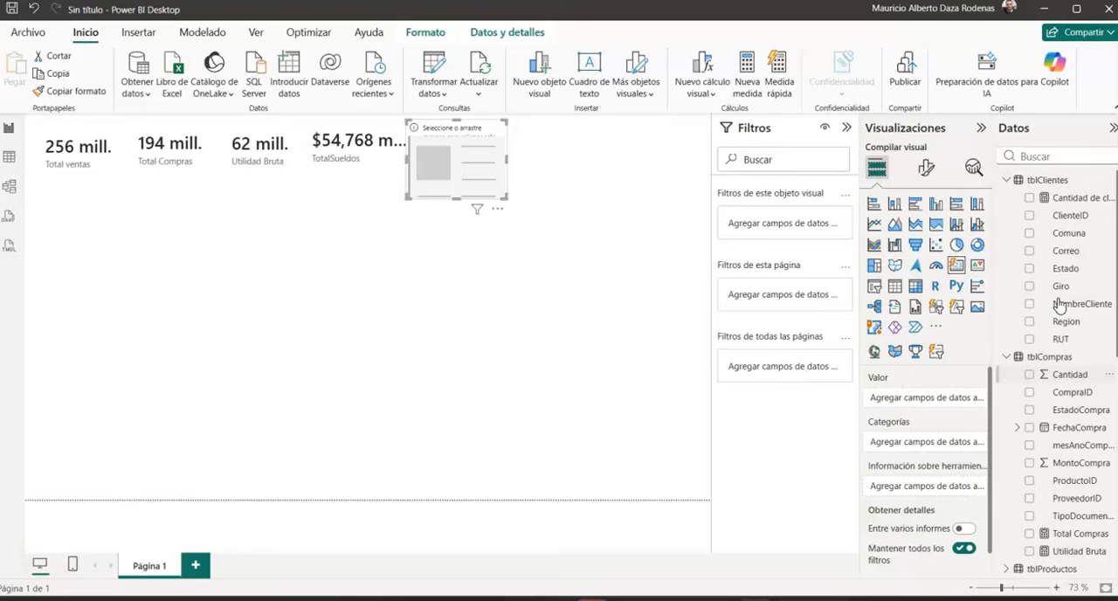
pyautogui.click(1029, 197)
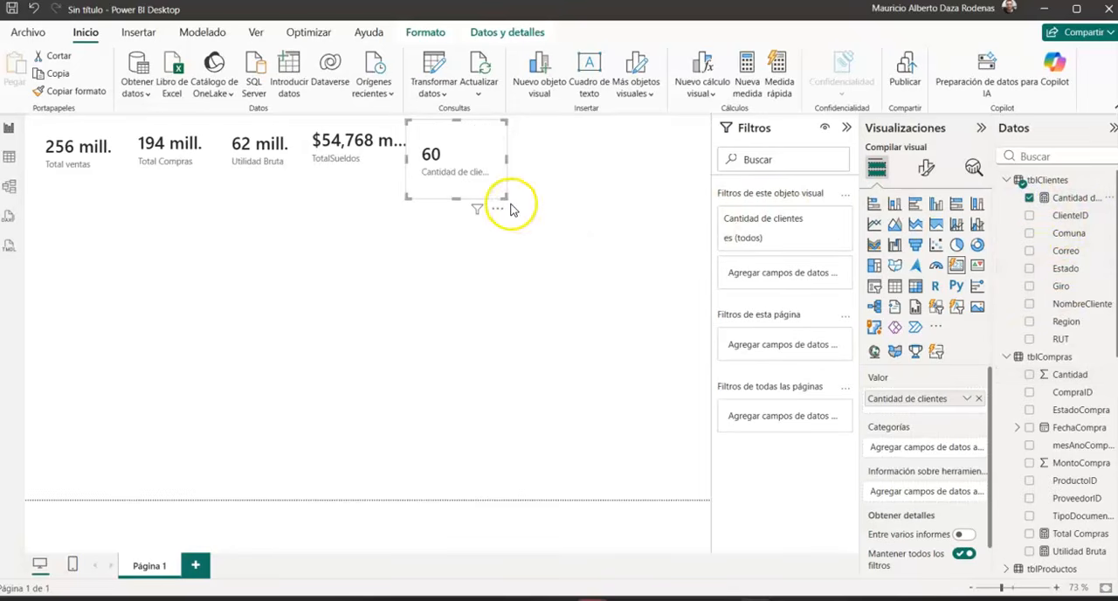
pyautogui.moveTo(502, 195); pyautogui.dragTo(516, 175)
pyautogui.click(377, 246)
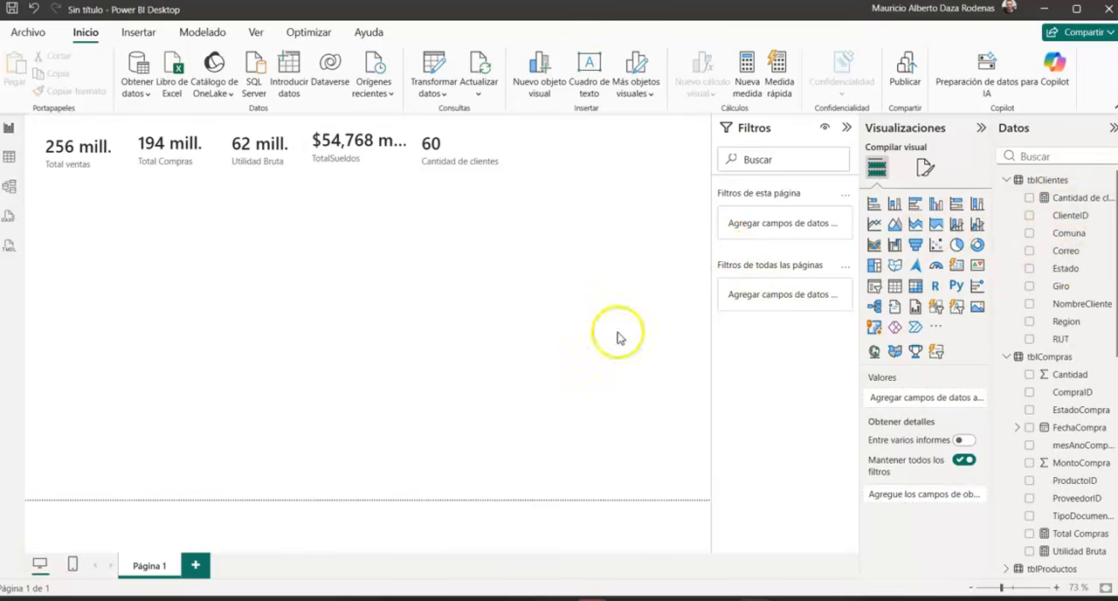
# Step: Add a stacked bar chart of MontoVenta by NombreVendedor below the cards and enlarge it toward the page's lower edge
pyautogui.click(878, 204)
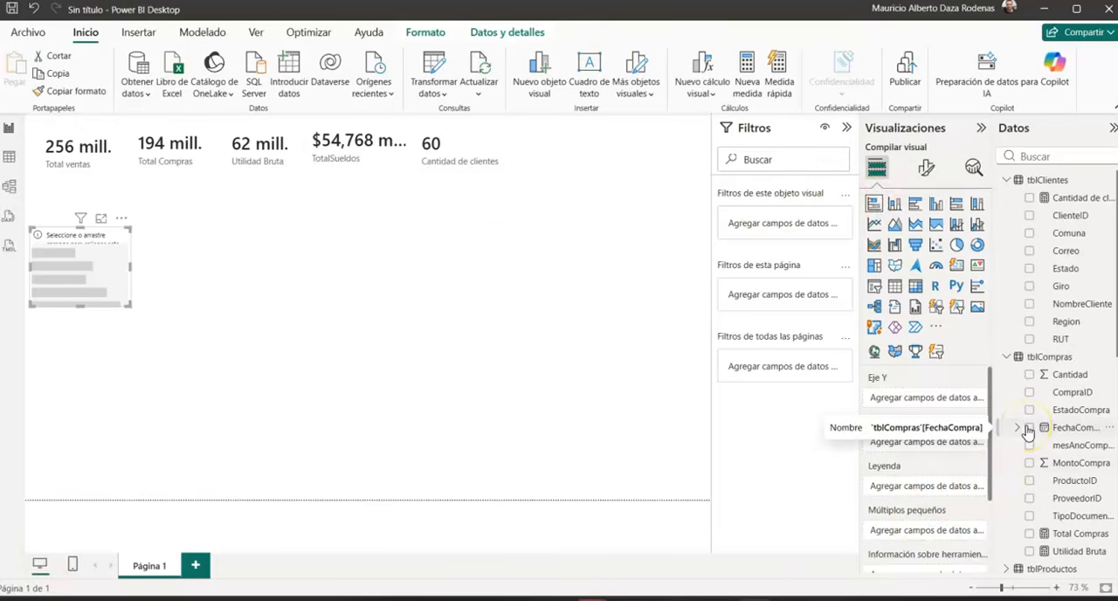
pyautogui.scroll(-8, 1021, 349)
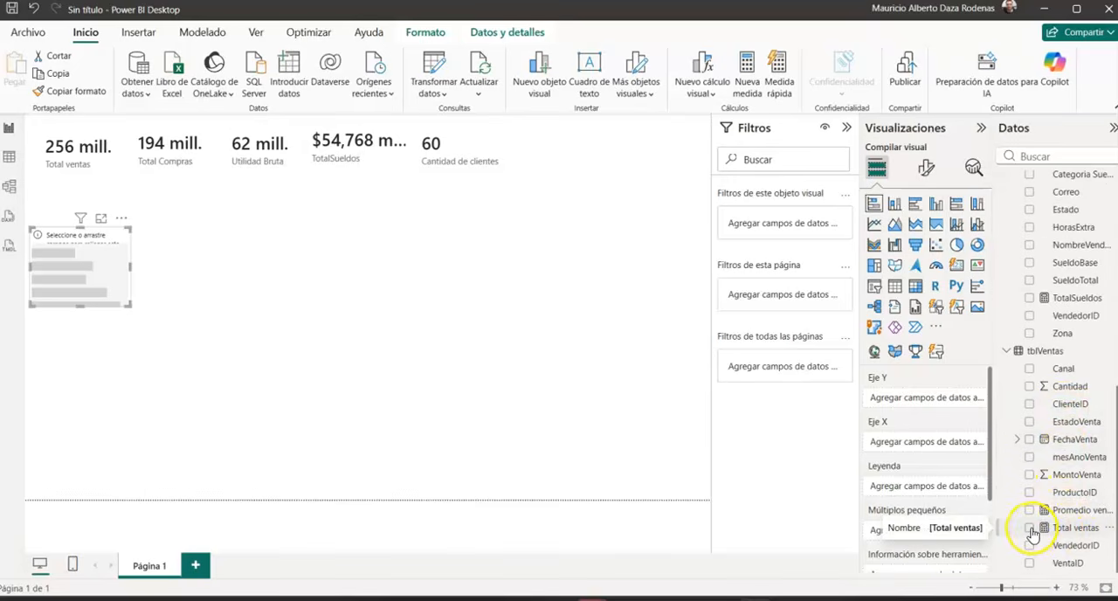
pyautogui.click(1030, 475)
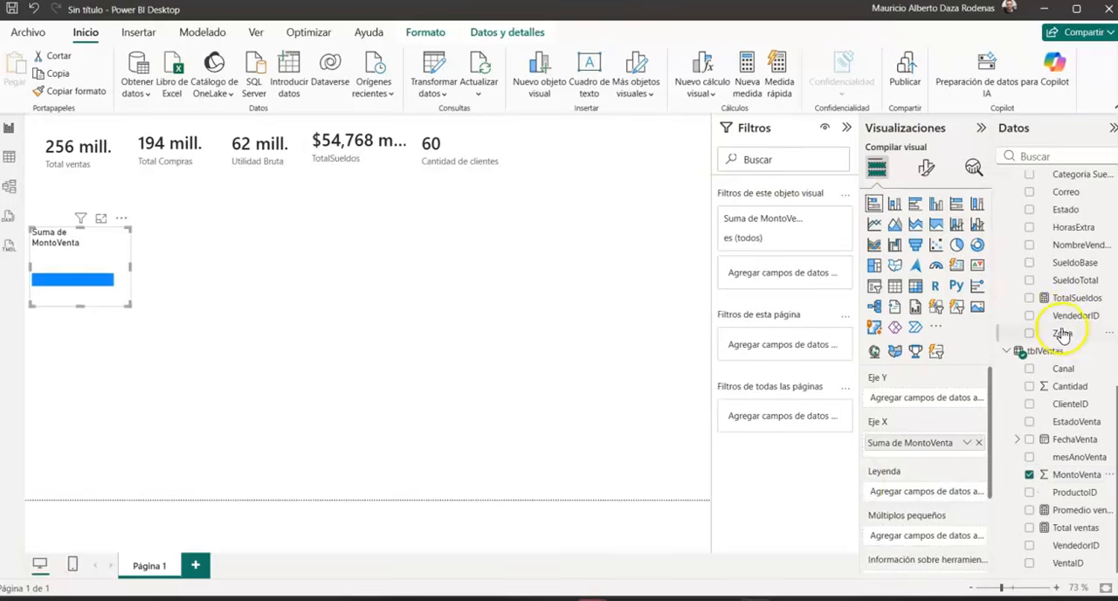
pyautogui.scroll(2, 1065, 334)
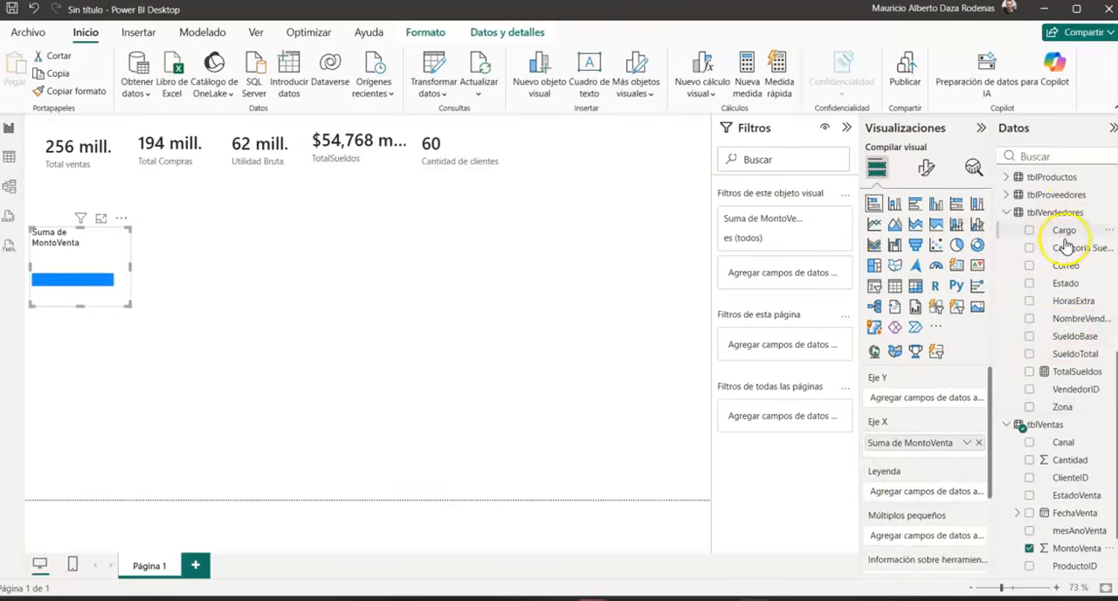
pyautogui.click(1030, 319)
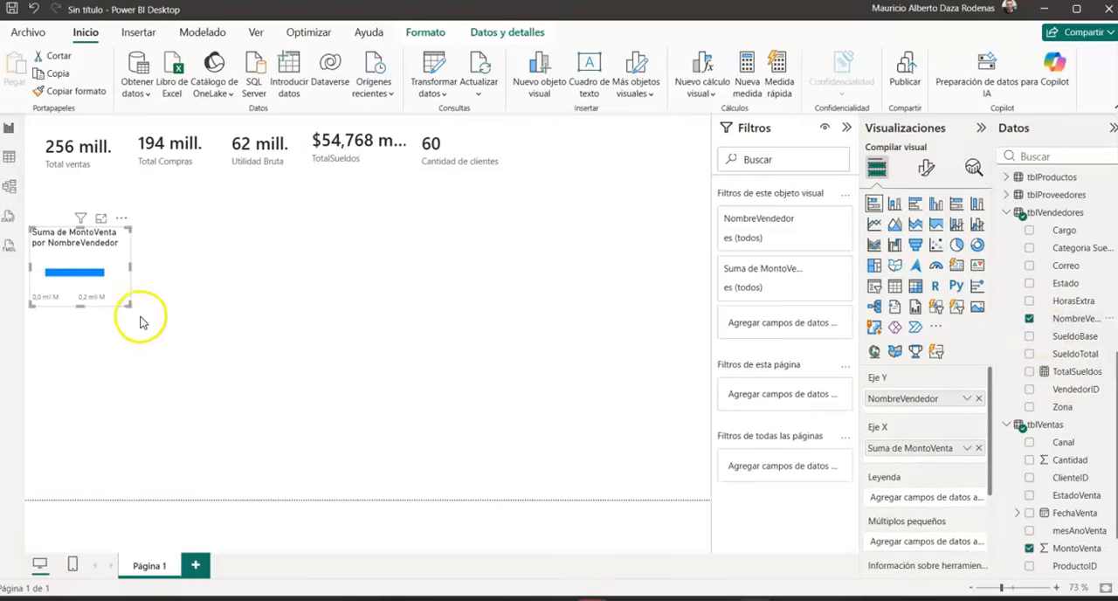
pyautogui.moveTo(128, 304); pyautogui.dragTo(250, 486)
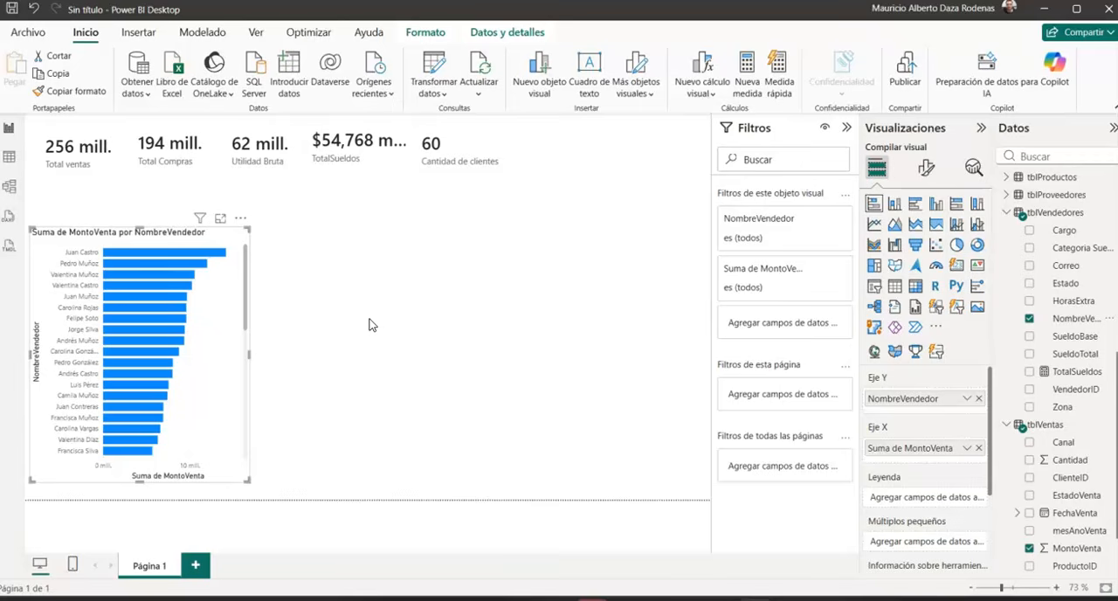
pyautogui.click(372, 326)
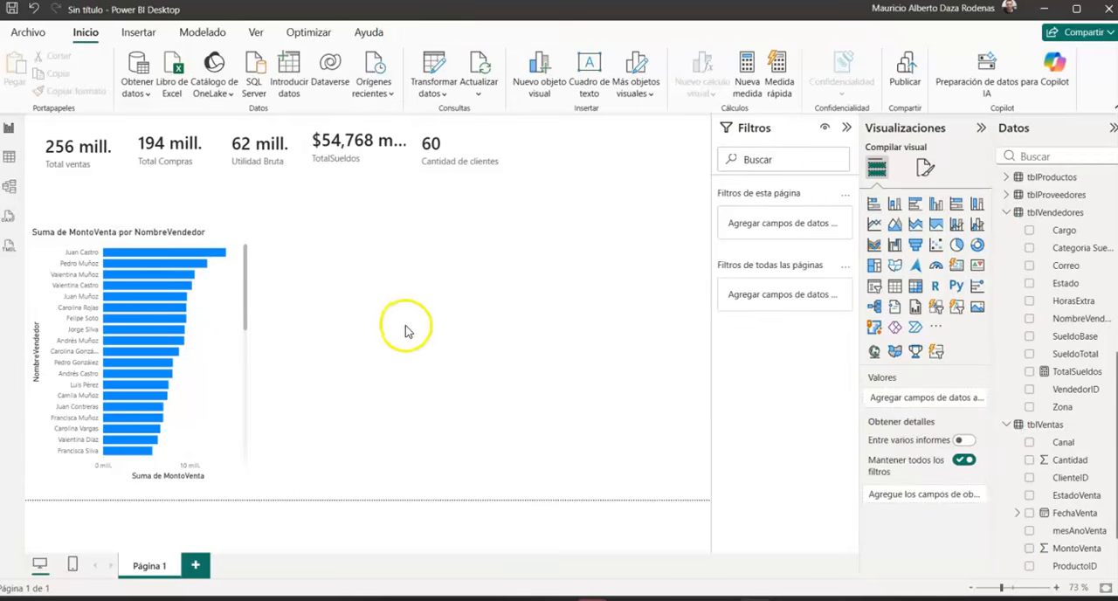
# Step: Add a line chart of MontoVenta by the Año and Mes levels of FechaVenta and widen it
pyautogui.click(876, 226)
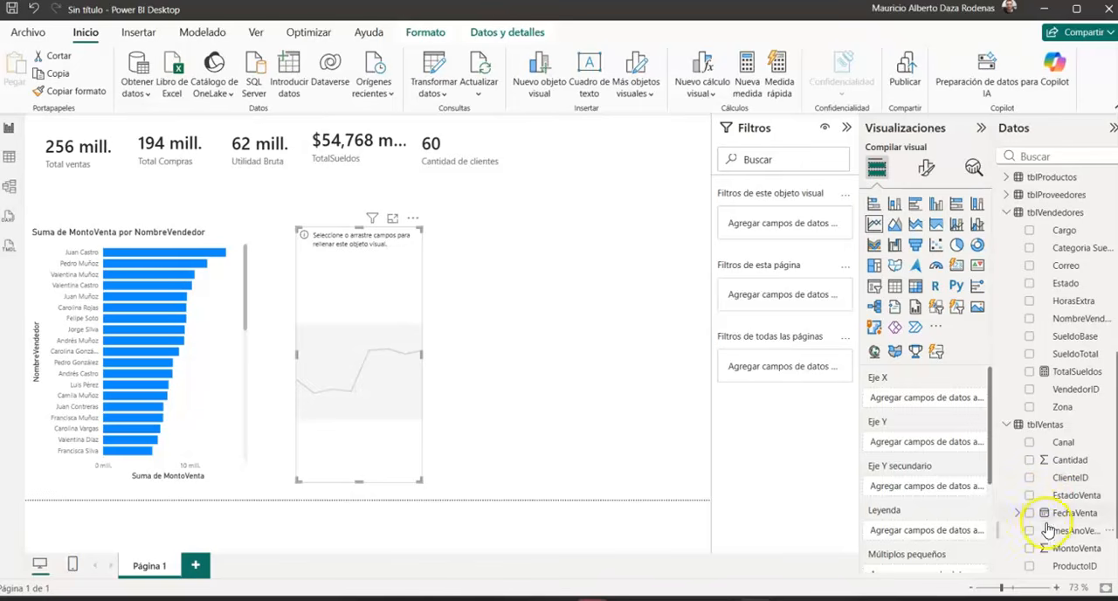
pyautogui.click(1030, 549)
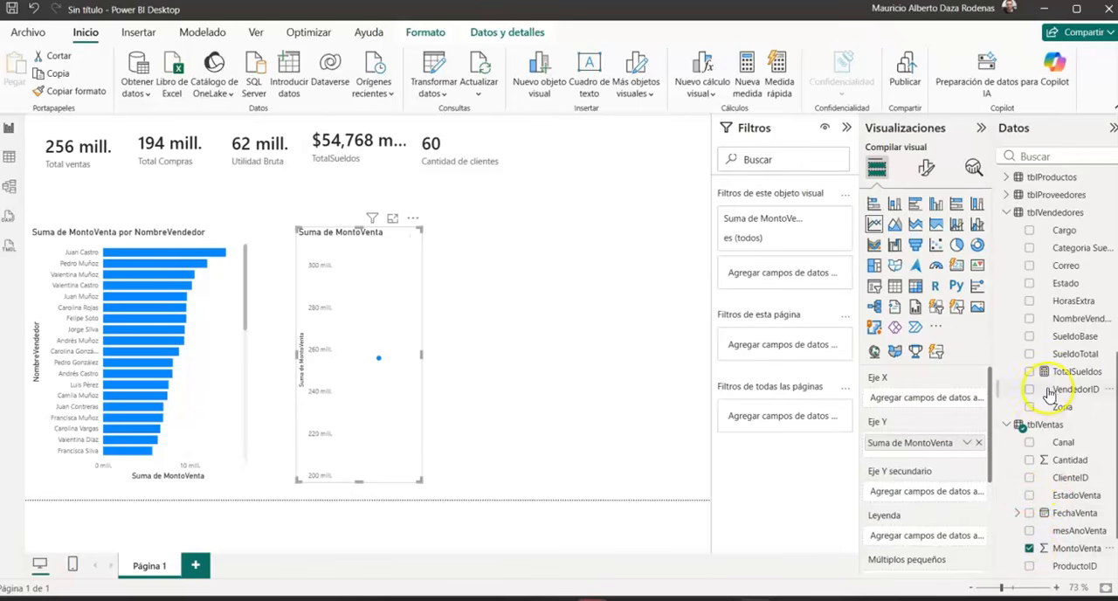
pyautogui.click(1018, 514)
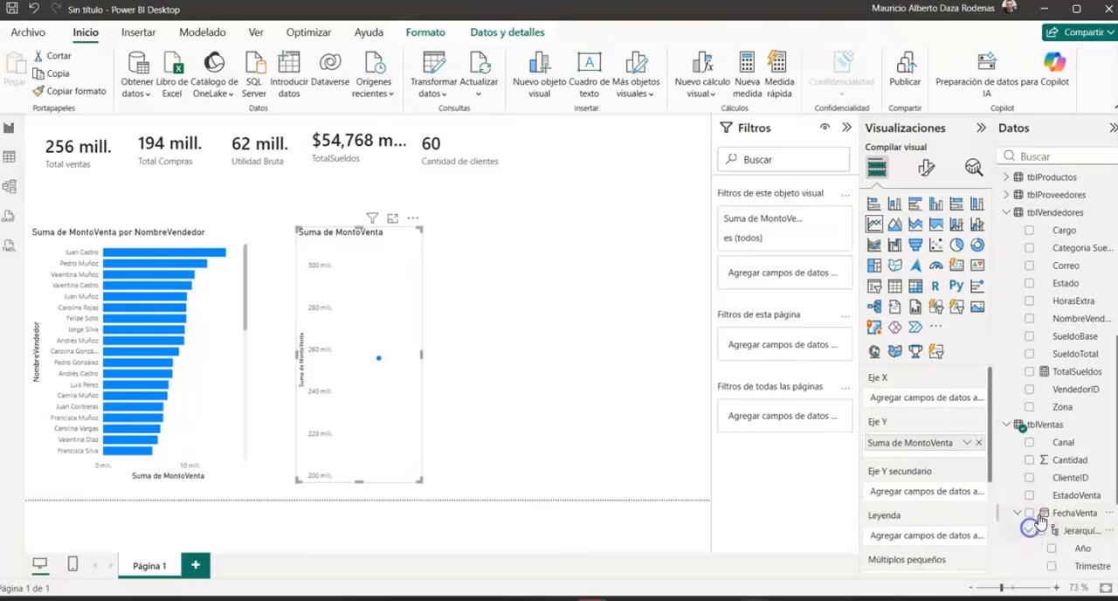
pyautogui.click(1031, 531)
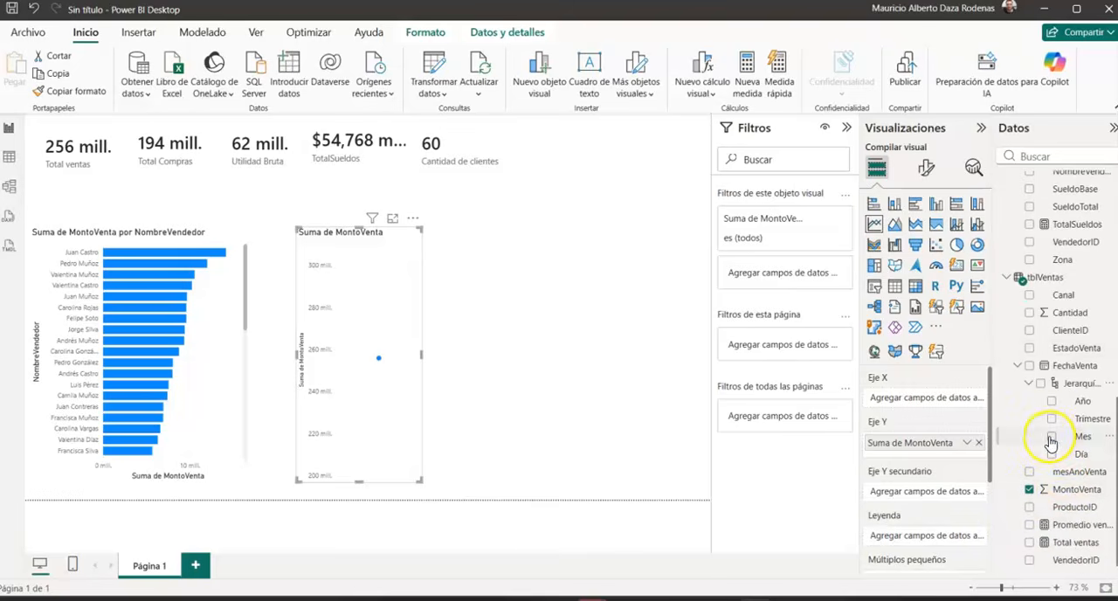
pyautogui.click(1050, 437)
pyautogui.click(1052, 401)
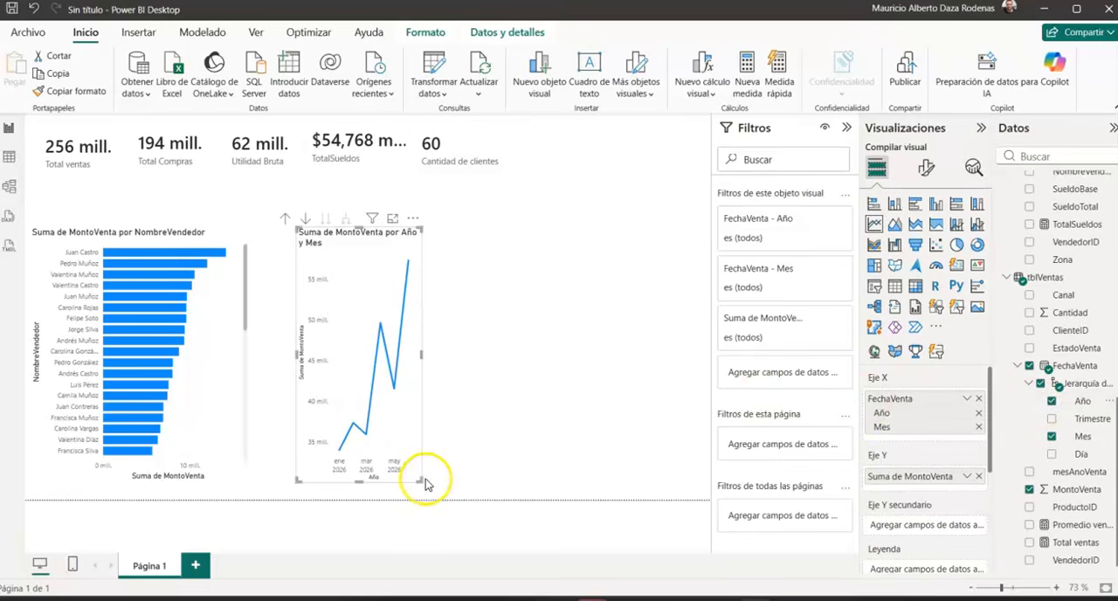
pyautogui.moveTo(449, 483); pyautogui.dragTo(539, 475)
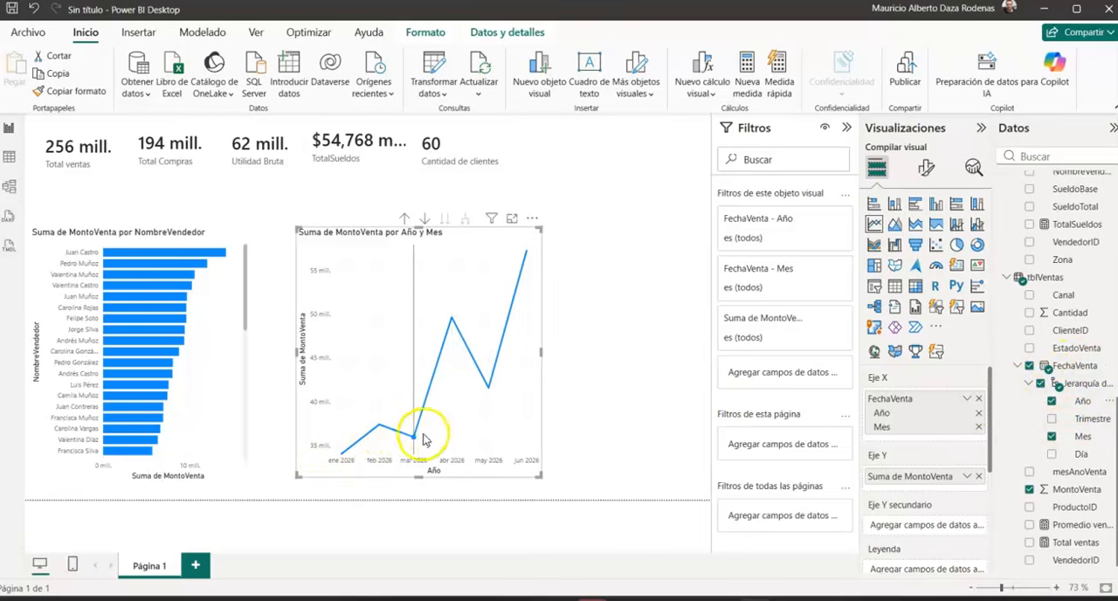
# Step: Try mesAnoVenta in place of Año and Mes on the line chart's X axis
pyautogui.click(1052, 435)
pyautogui.click(1052, 401)
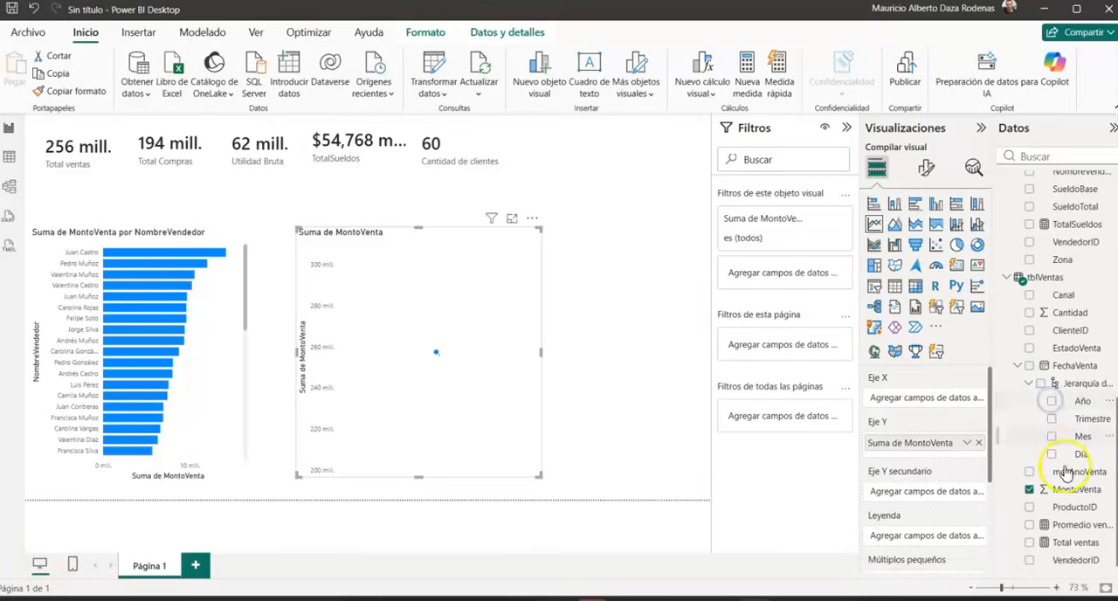
pyautogui.click(1029, 473)
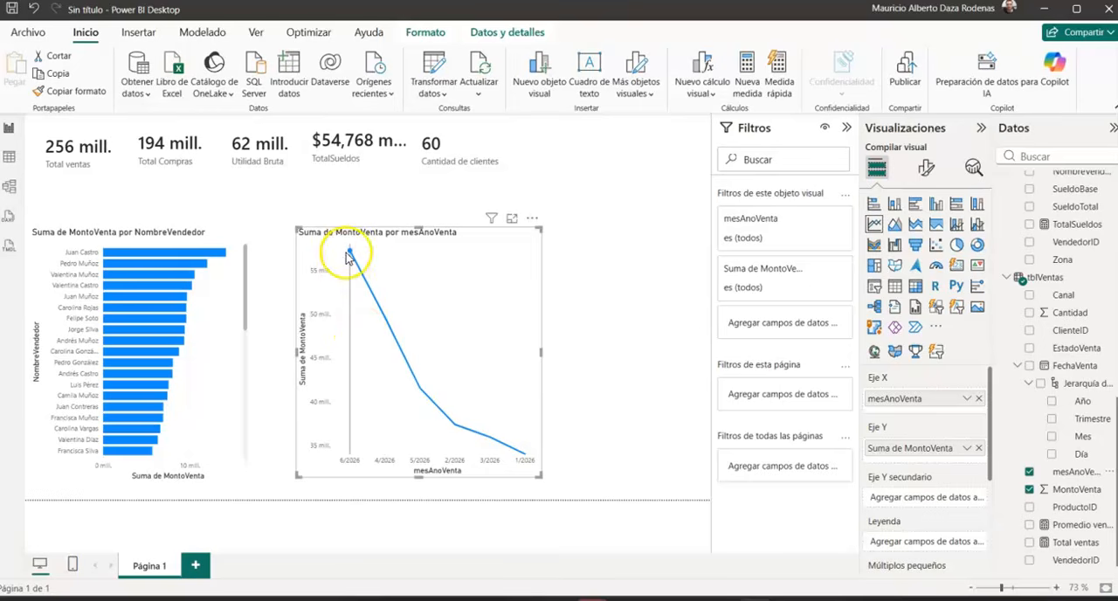
pyautogui.moveTo(349, 256)
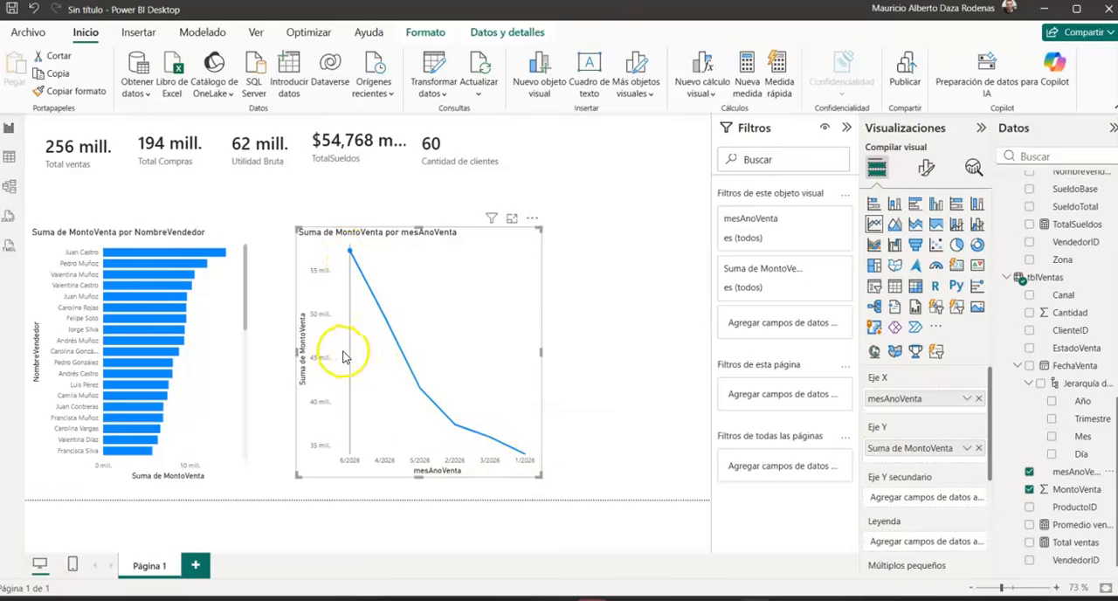
# Step: Replace mesAnoVenta with Año and Mes on the line chart and move the chart right beside the bar chart
pyautogui.click(1031, 472)
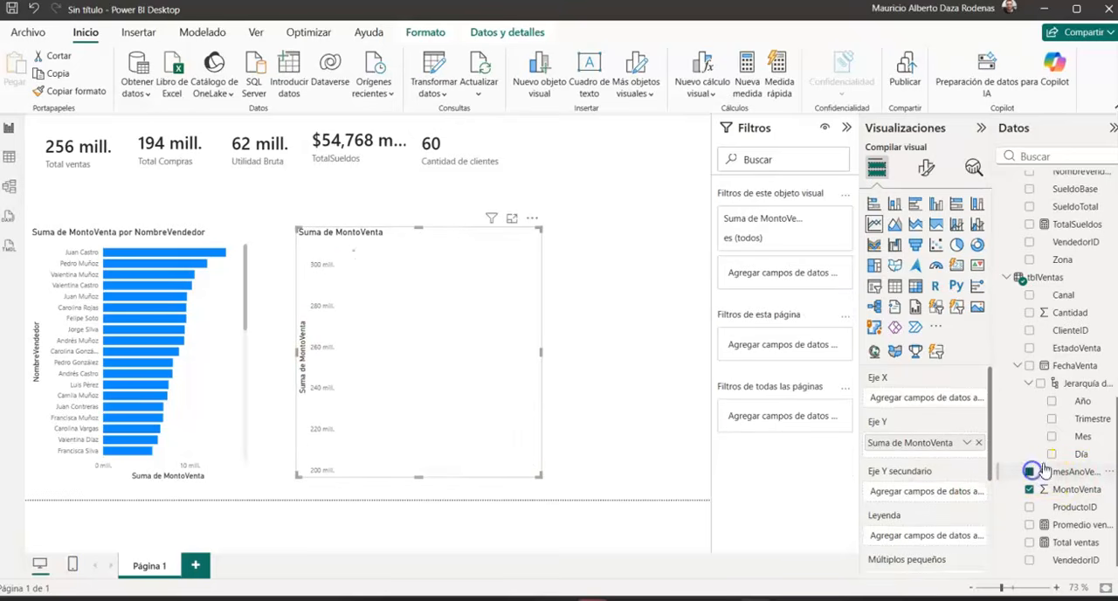
pyautogui.click(1051, 402)
pyautogui.click(1052, 437)
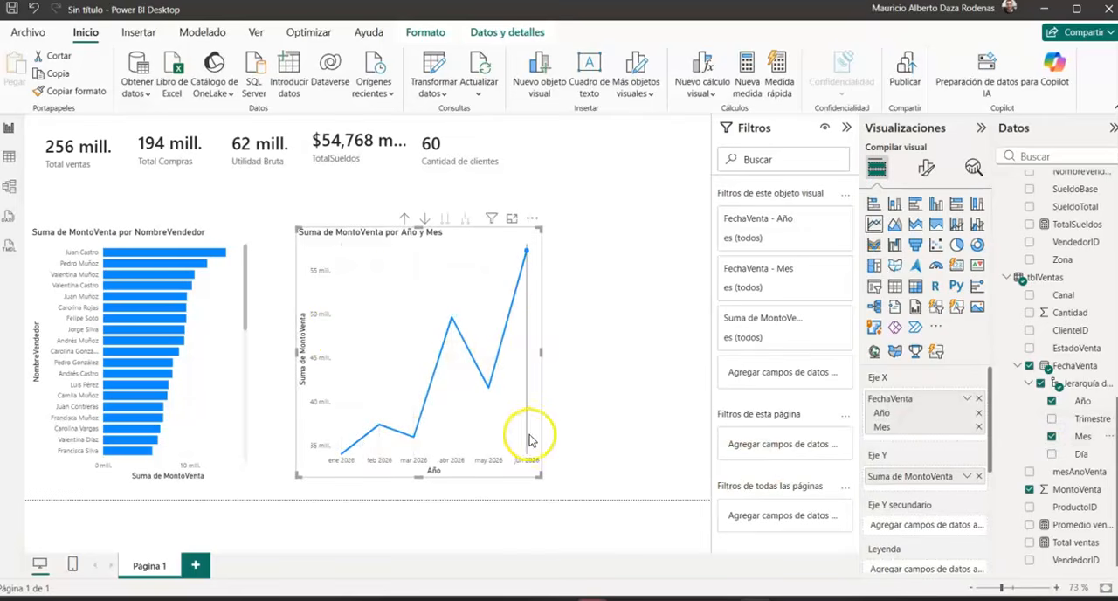
pyautogui.moveTo(307, 424); pyautogui.dragTo(265, 427)
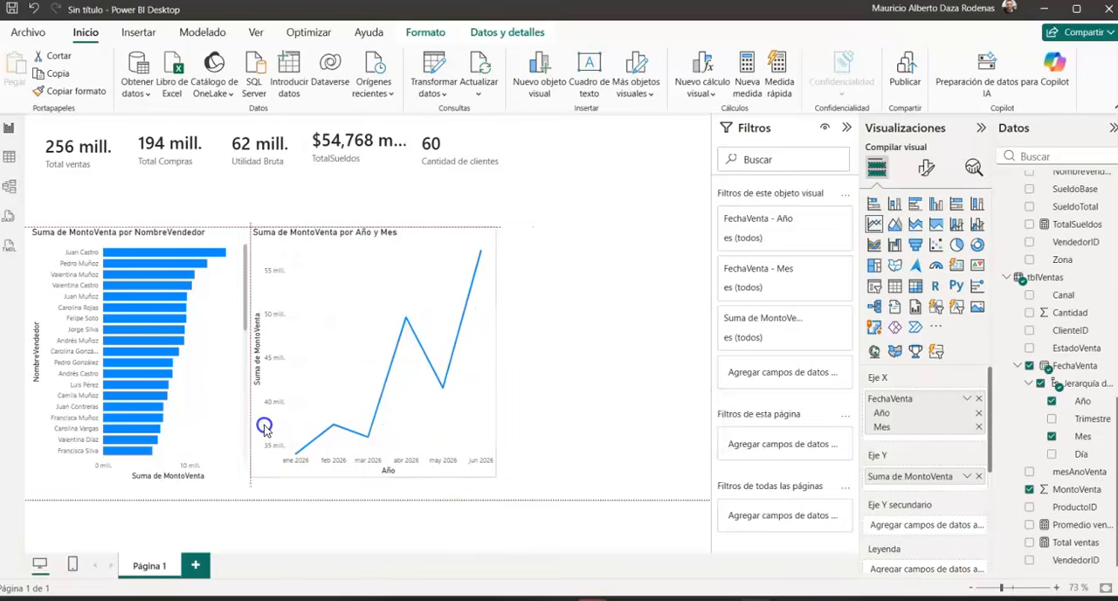
pyautogui.click(577, 358)
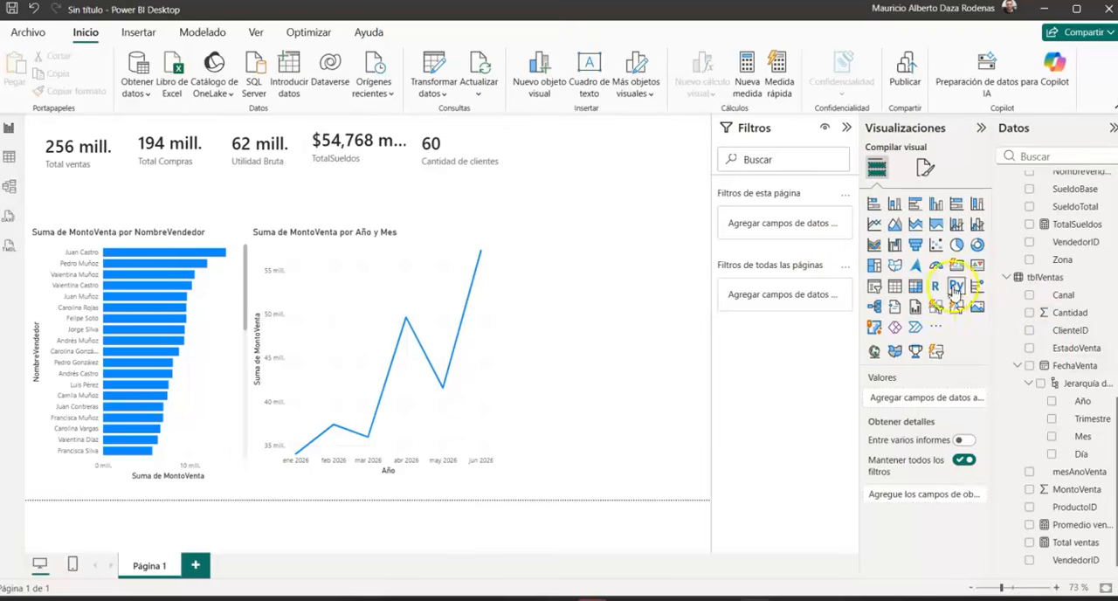
# Step: Add a clustered column chart showing MontoCompra from tblCompras by RazonSocial from tblProveedores
pyautogui.click(935, 204)
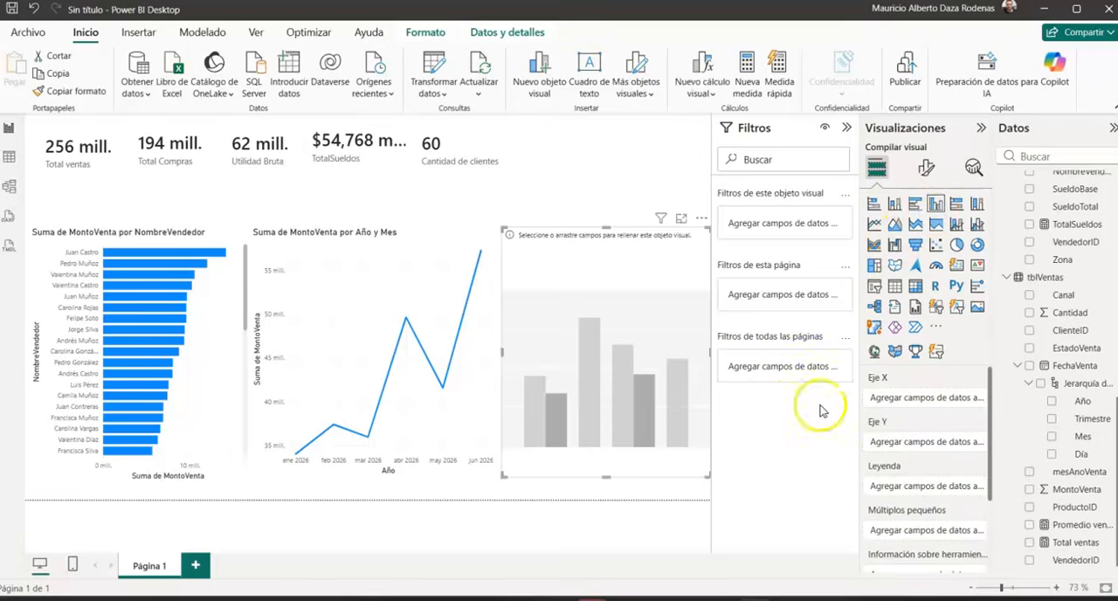
pyautogui.scroll(3, 1066, 254)
pyautogui.scroll(10, 1064, 253)
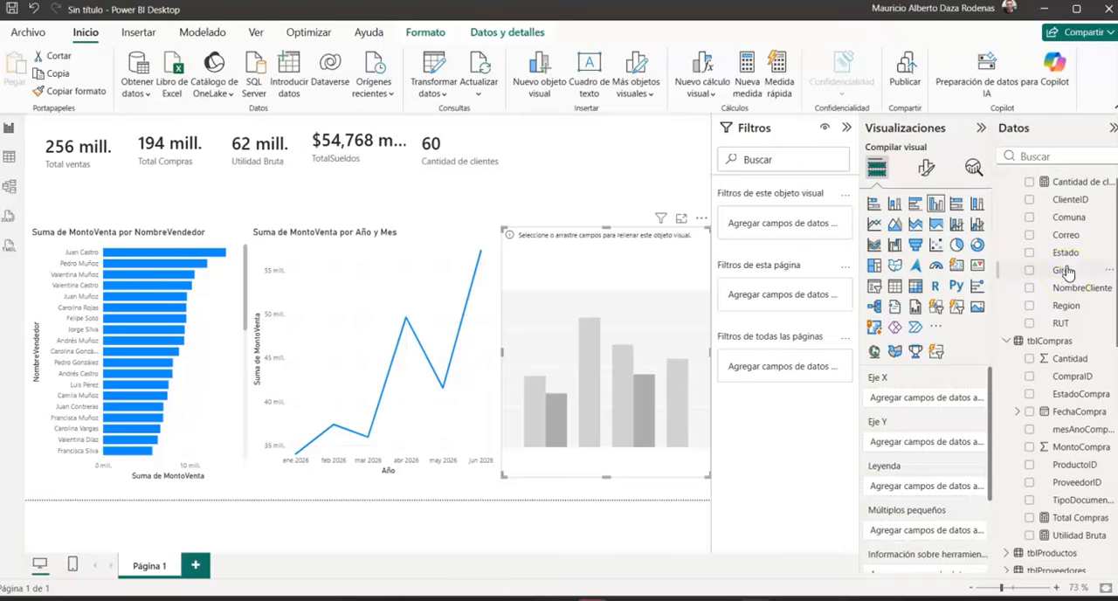
pyautogui.scroll(1, 1067, 273)
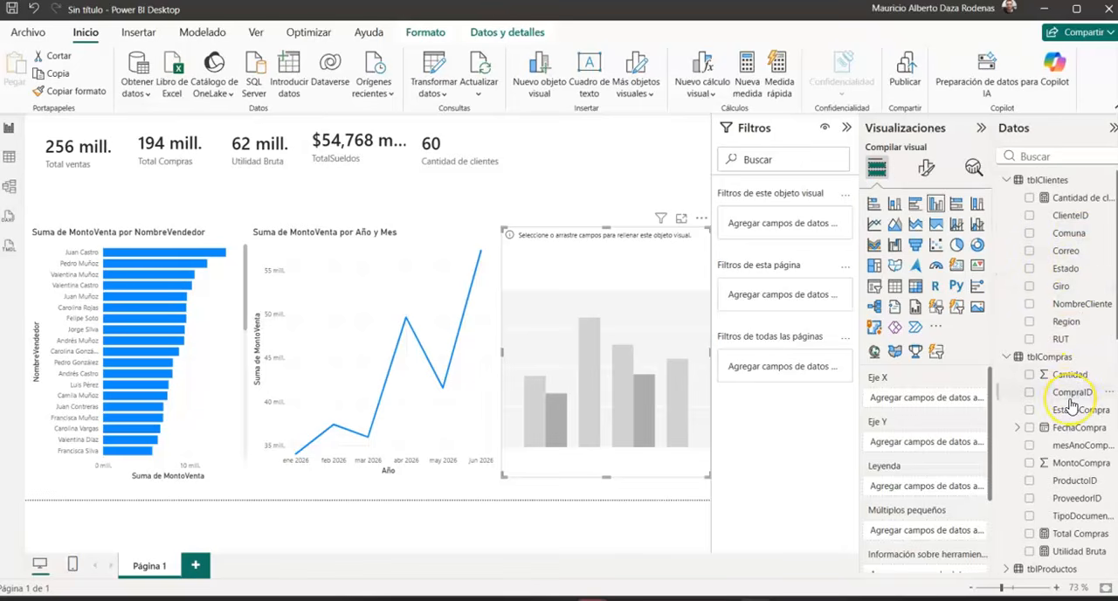
pyautogui.scroll(-4, 1071, 403)
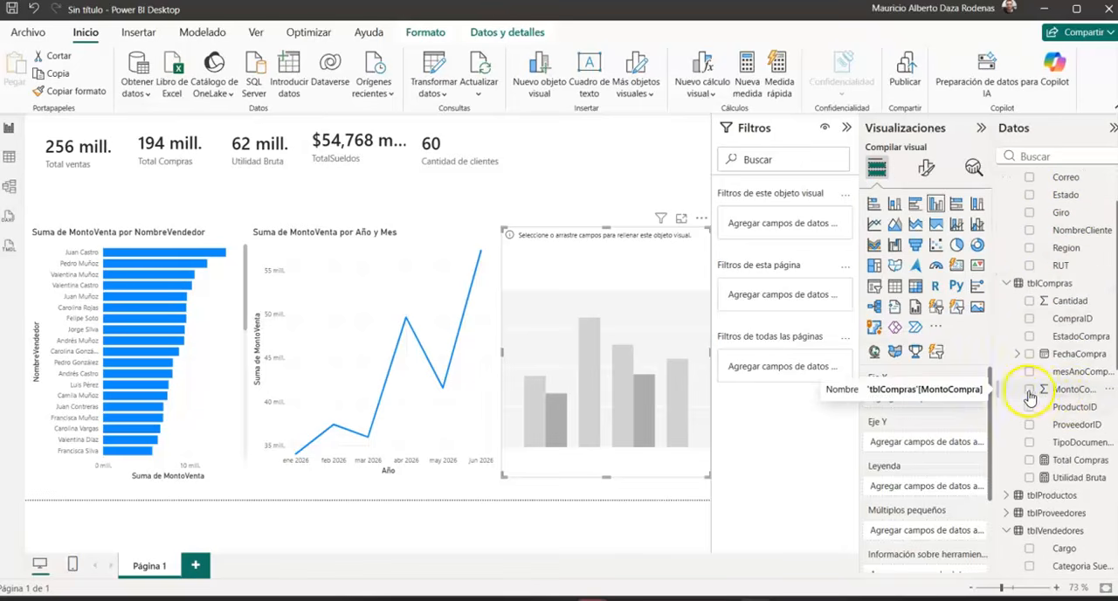
pyautogui.click(1029, 390)
pyautogui.scroll(-4, 1033, 402)
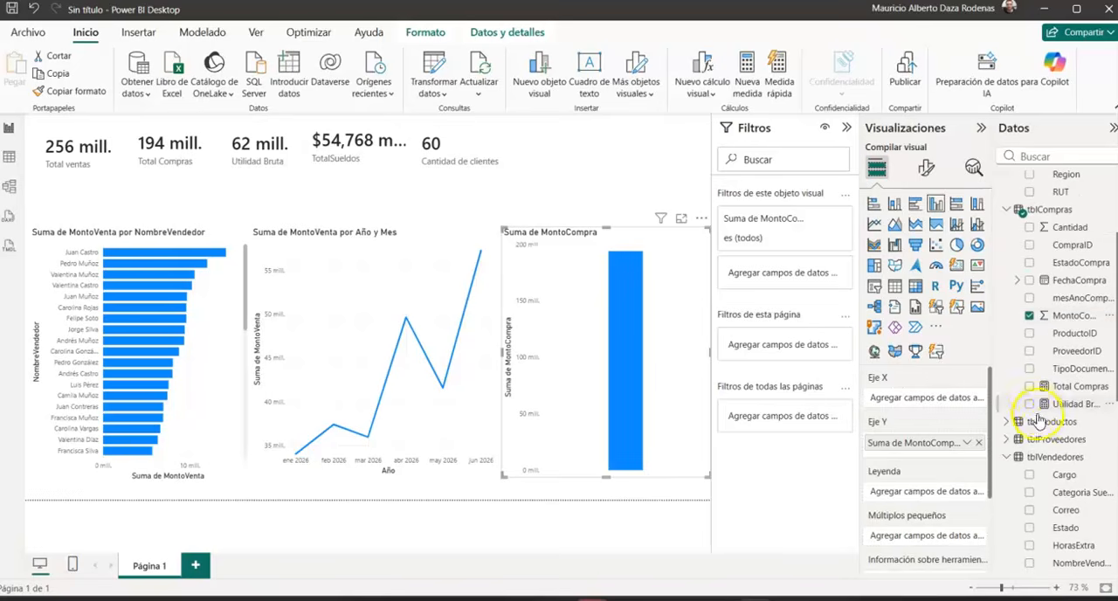
pyautogui.click(1007, 439)
pyautogui.scroll(-5, 1022, 448)
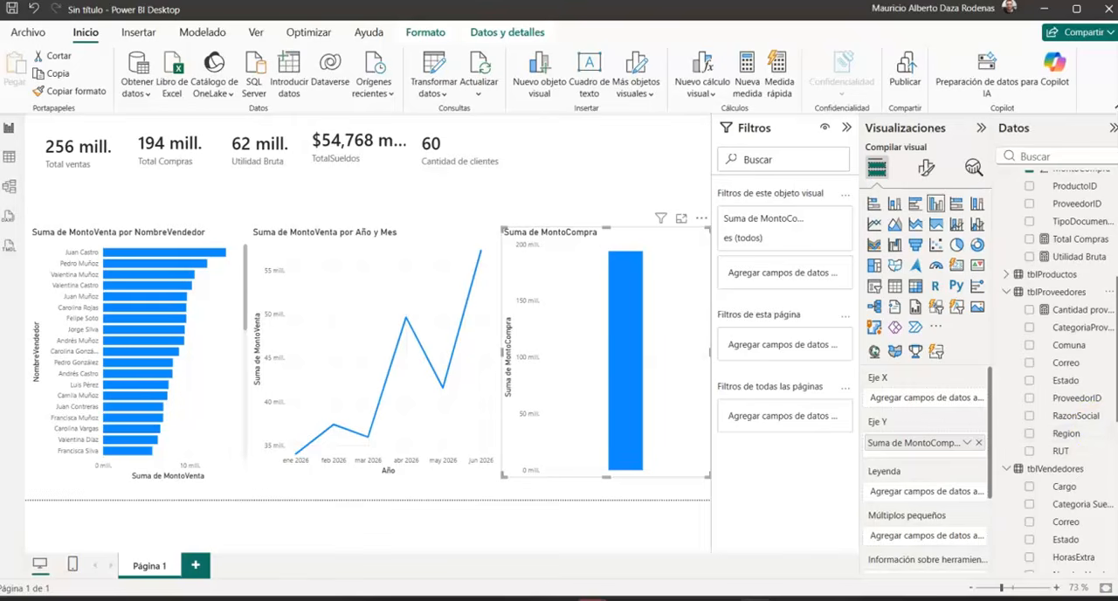
pyautogui.click(1029, 417)
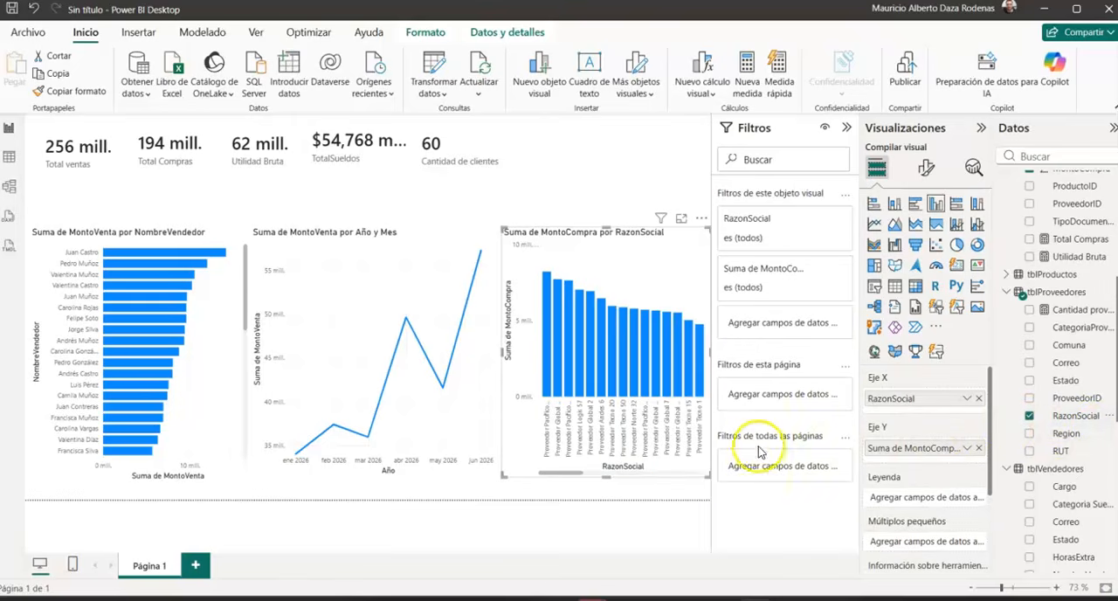
# Step: Collapse the Filters pane and reduce the height of the line chart and the NombreVendedor bar chart
pyautogui.click(846, 128)
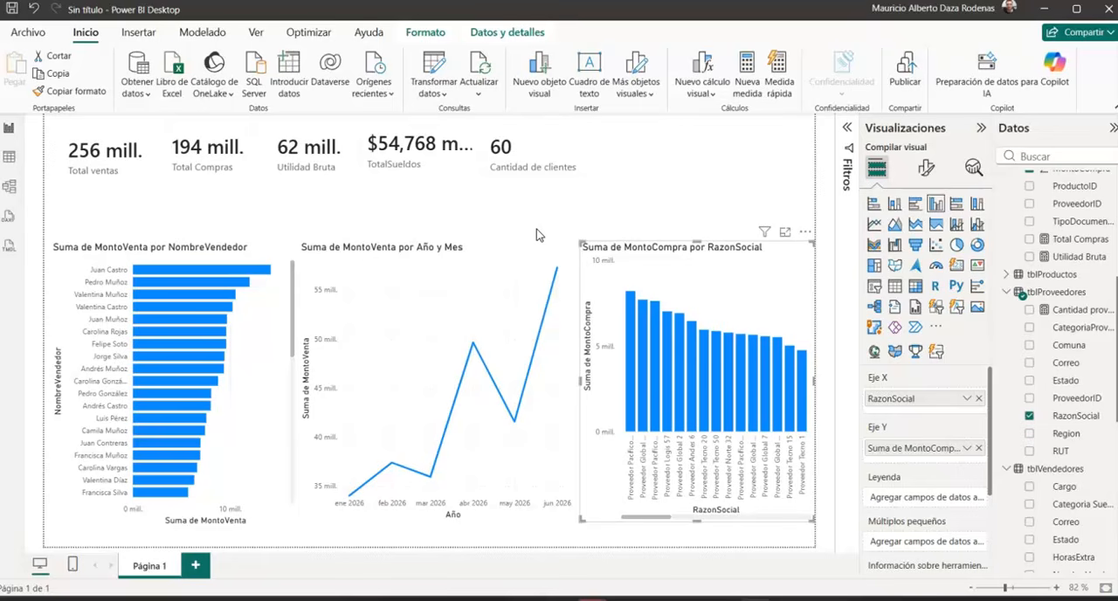
pyautogui.click(431, 272)
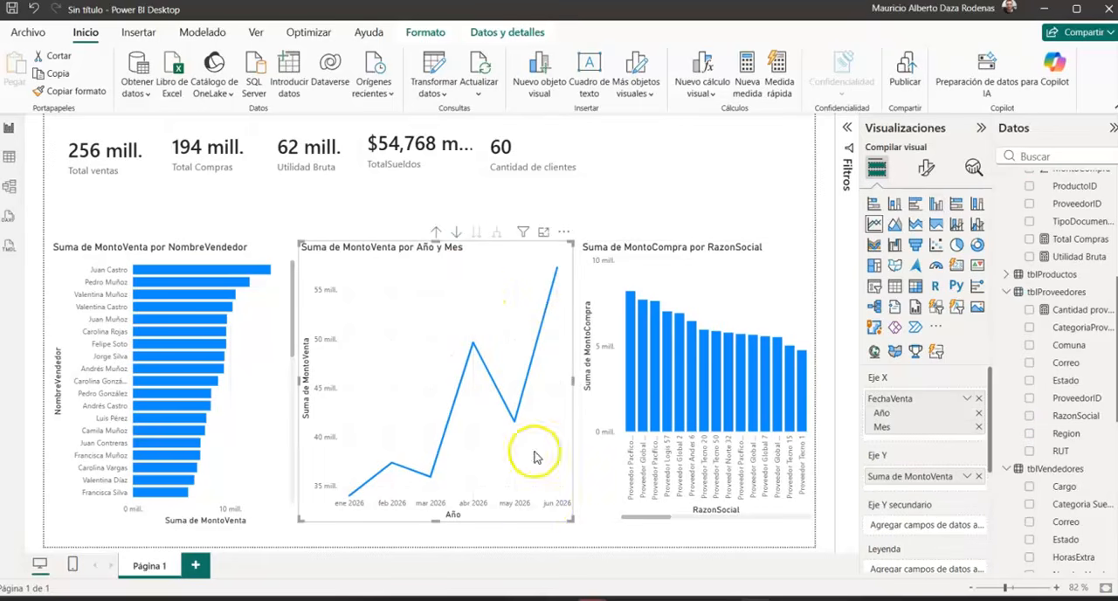
pyautogui.moveTo(573, 523); pyautogui.dragTo(555, 399)
pyautogui.click(276, 476)
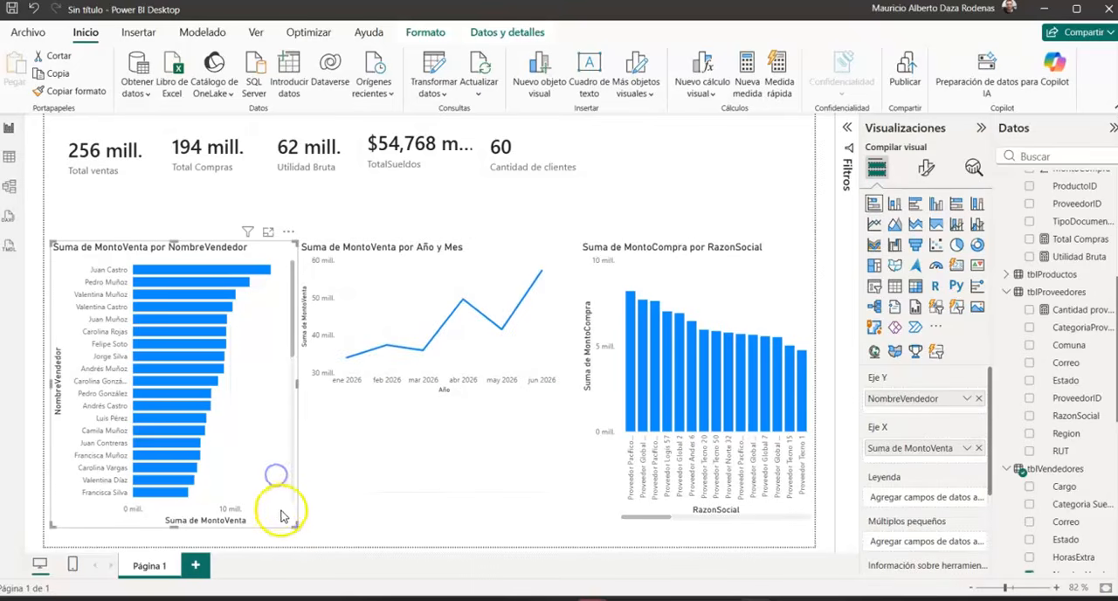
pyautogui.moveTo(292, 527); pyautogui.dragTo(299, 397)
# Step: Shorten the MontoCompra column chart to match the other charts and extend it toward the line chart
pyautogui.click(703, 471)
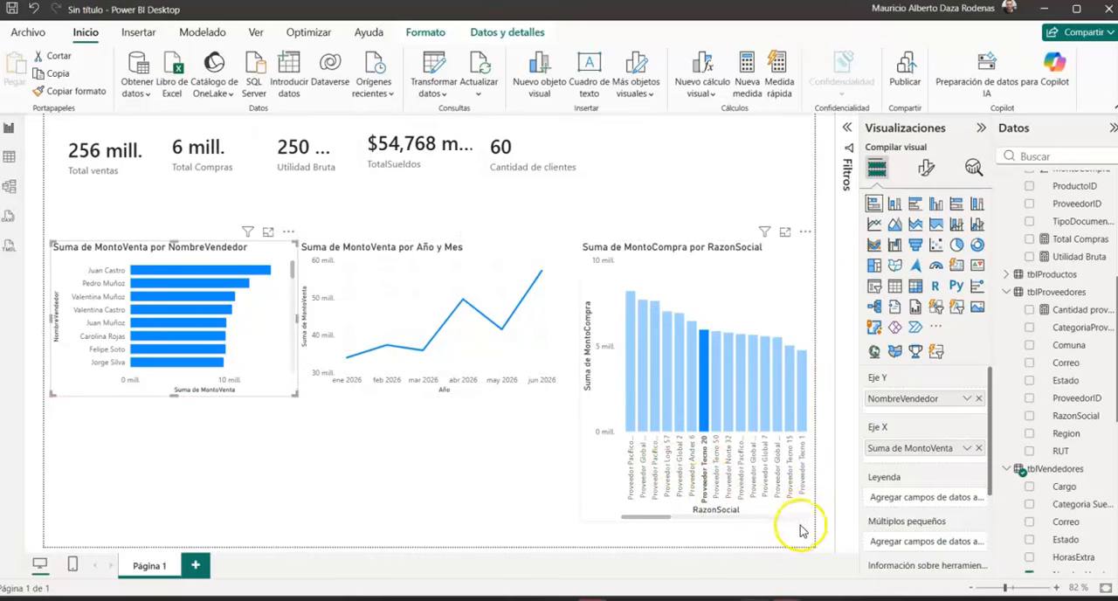
pyautogui.click(580, 522)
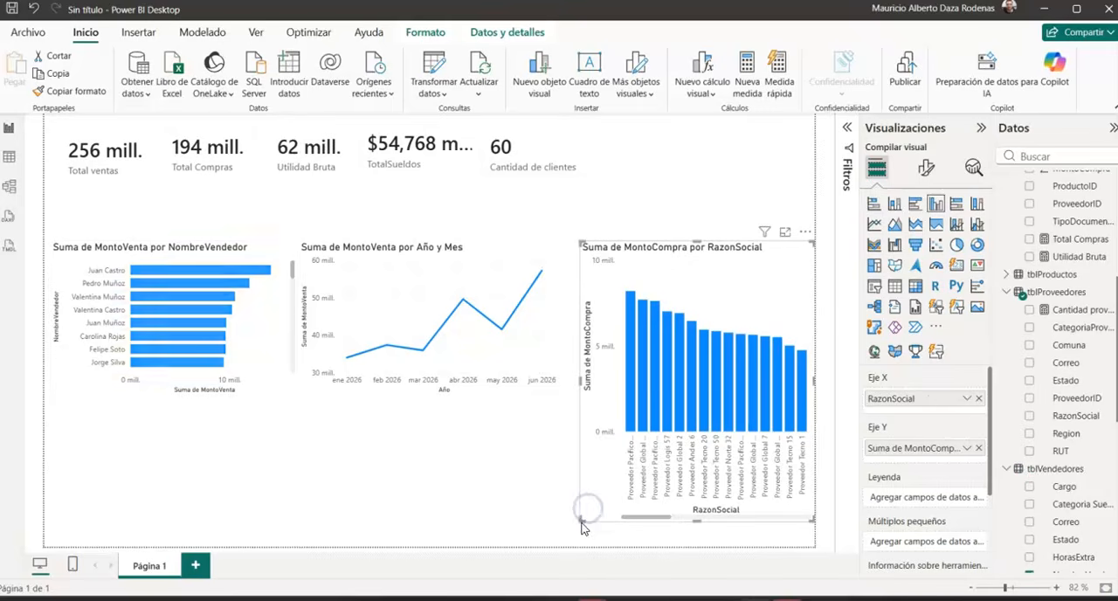
pyautogui.moveTo(581, 517); pyautogui.dragTo(557, 396)
pyautogui.click(280, 512)
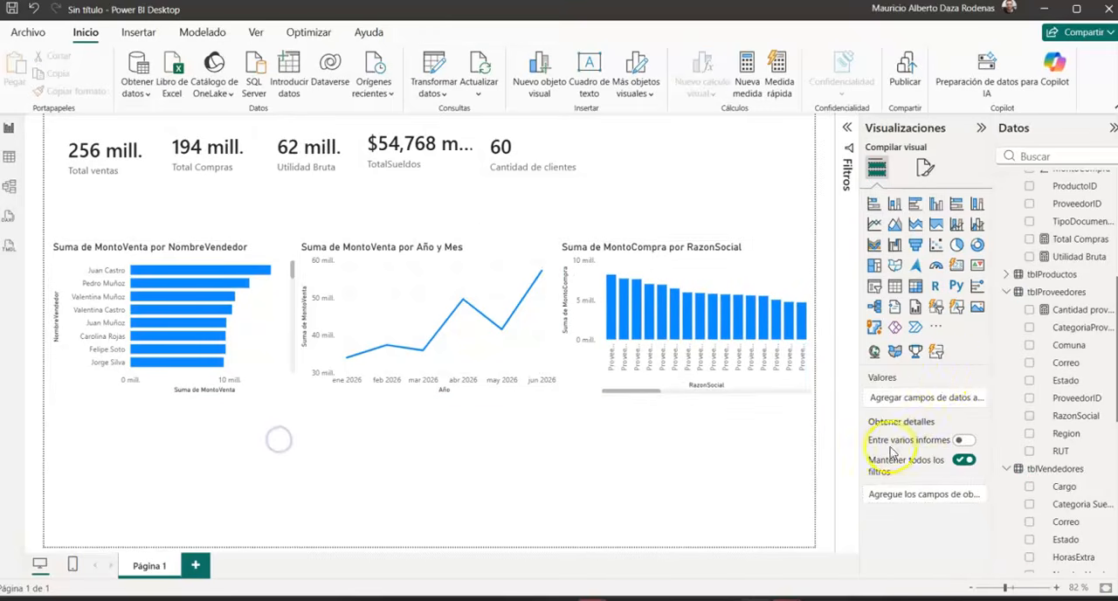
# Step: Add a table below the bar chart with NombreVendedor, SueldoBase, HorasExtra and SueldoTotal from tblVendedores
pyautogui.click(895, 288)
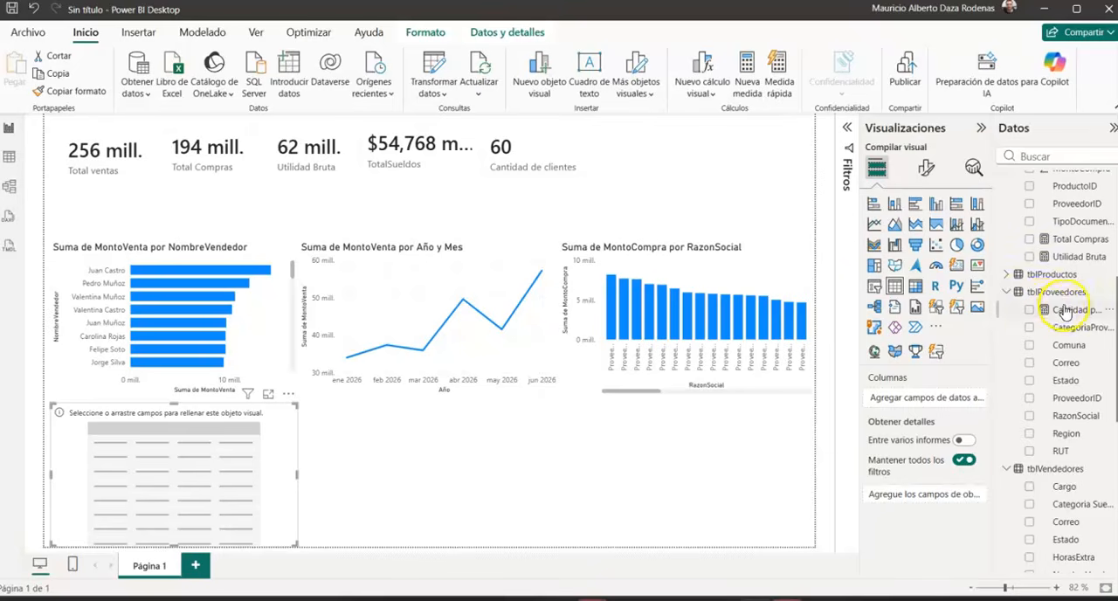
pyautogui.scroll(3, 1060, 227)
pyautogui.scroll(-6, 1070, 262)
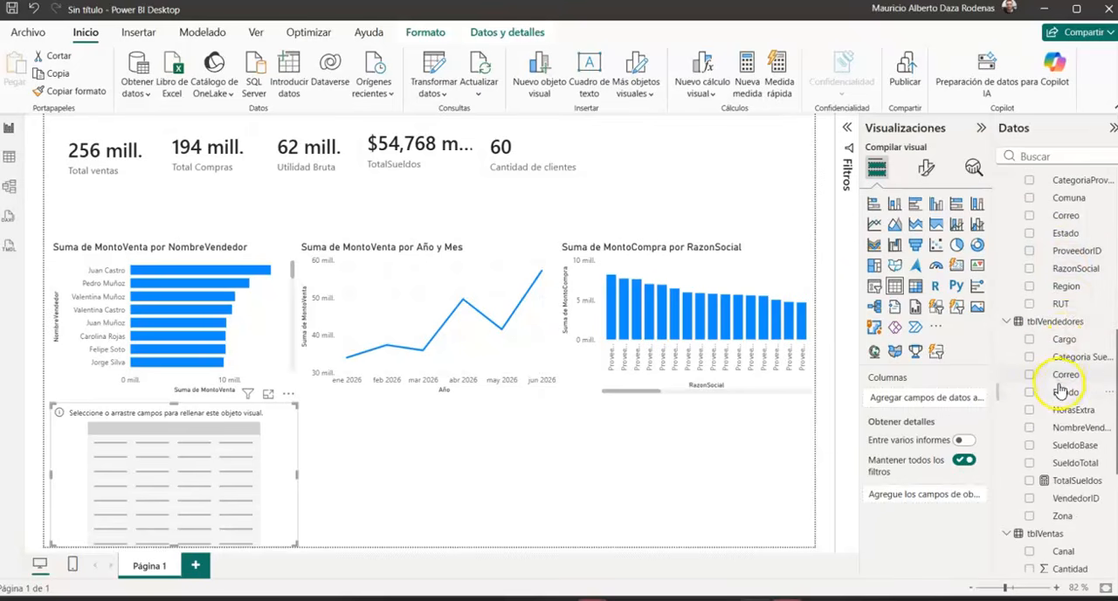
pyautogui.click(1031, 428)
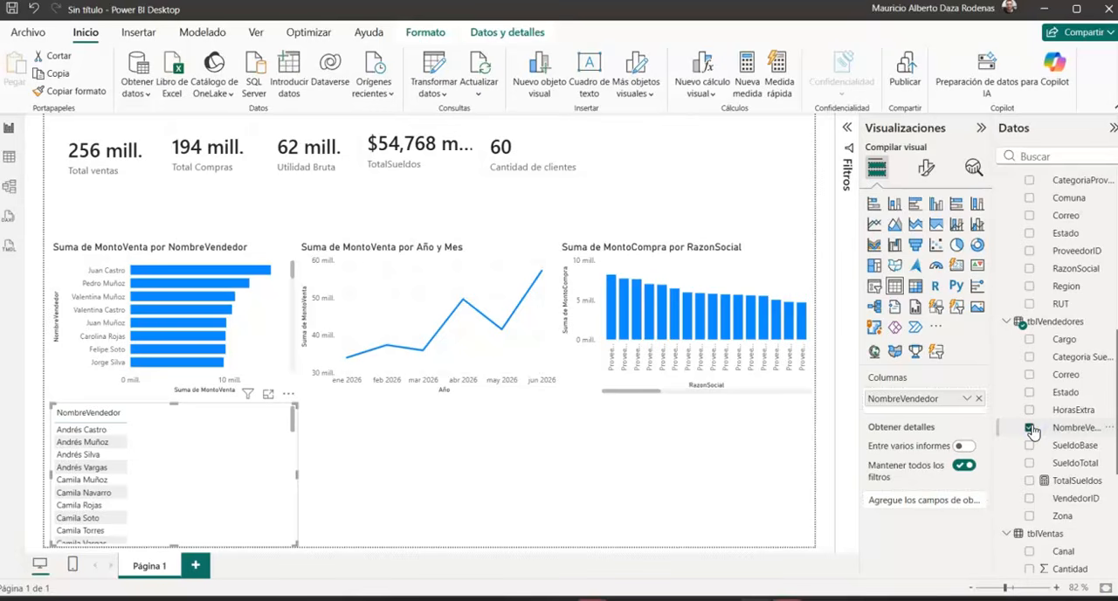
pyautogui.click(1031, 446)
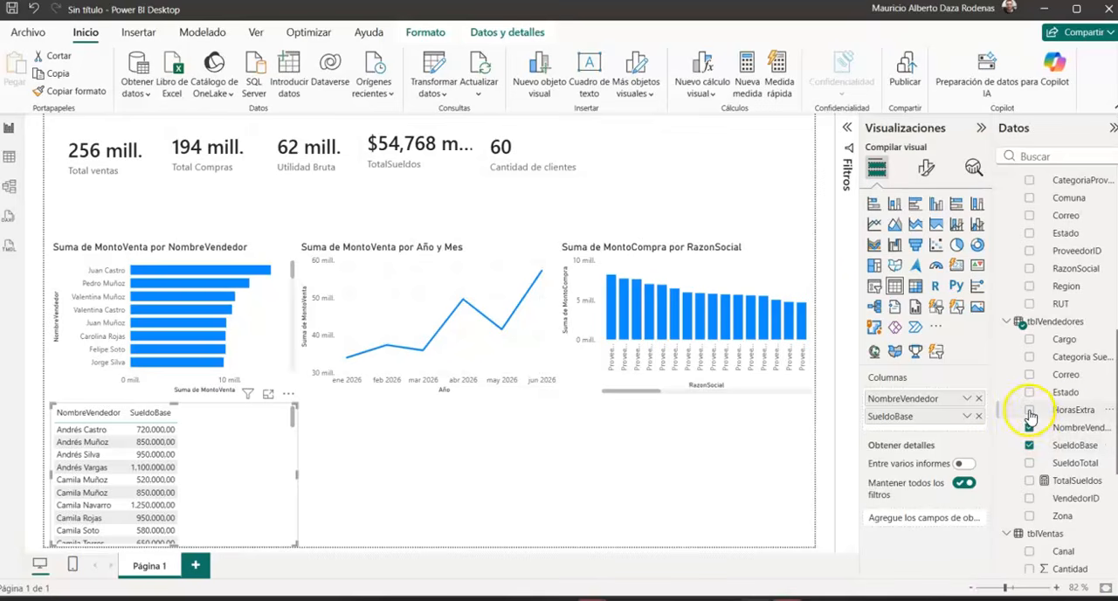
pyautogui.click(1029, 410)
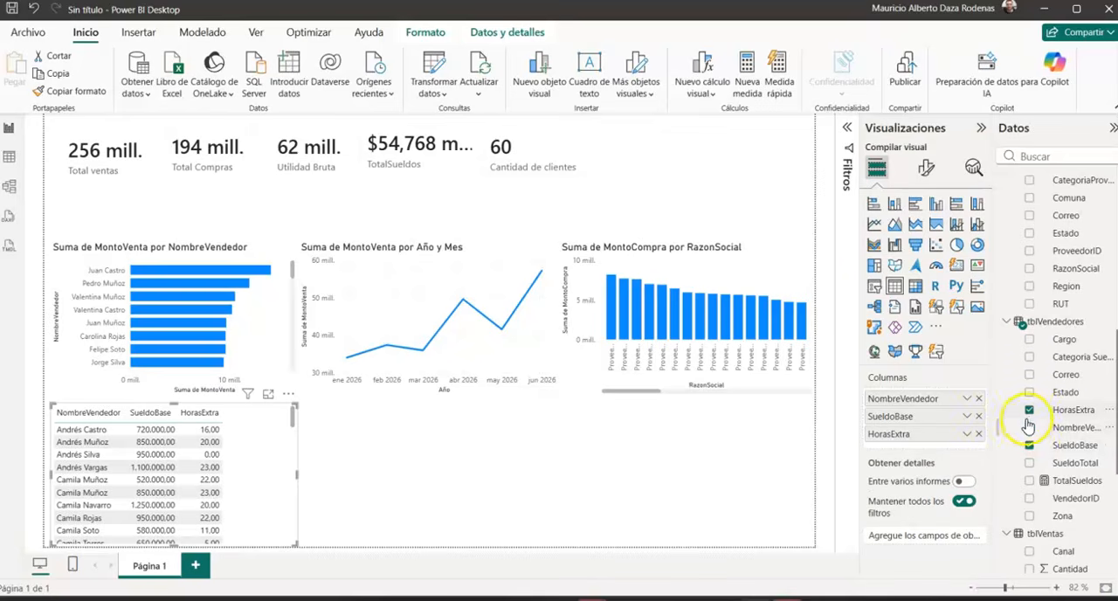
pyautogui.click(1031, 464)
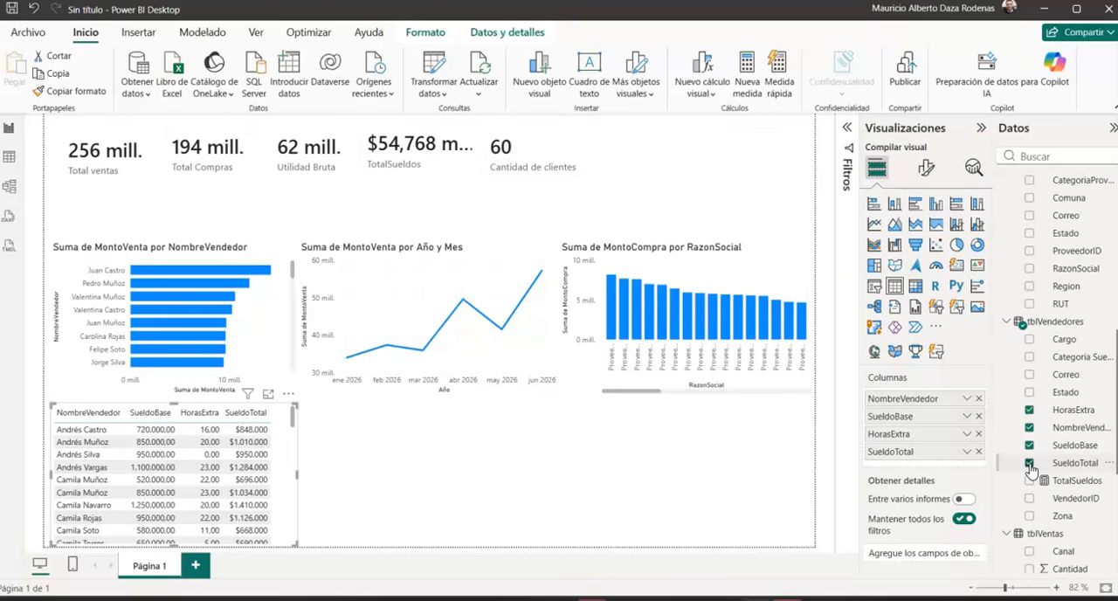
# Step: Add Categoria Sueldo as the table's last column, without Zona, and widen the table to fit it
pyautogui.click(1030, 519)
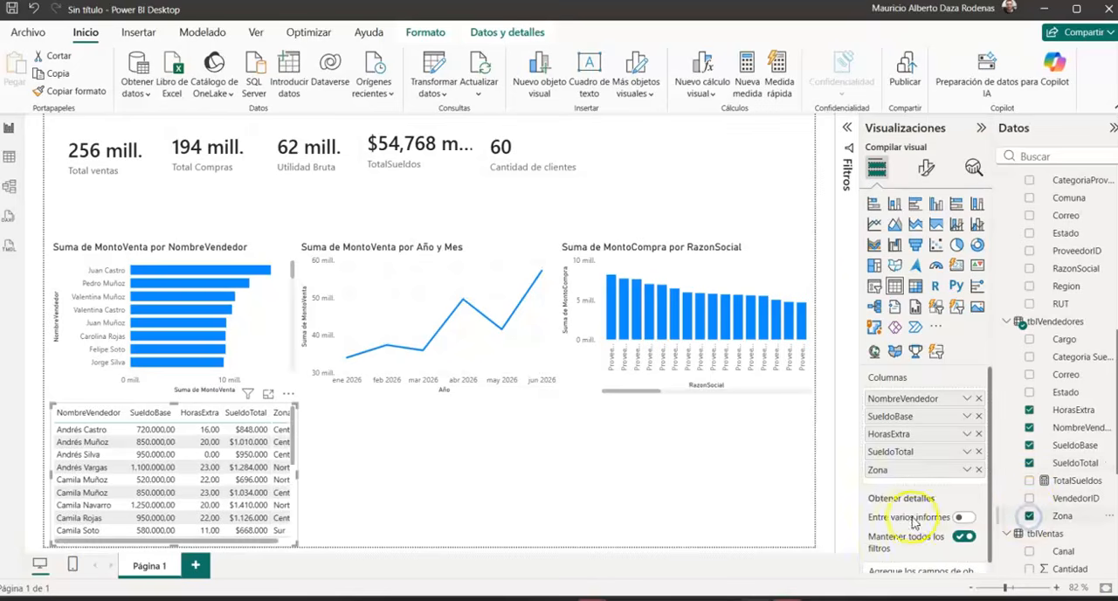
pyautogui.click(1030, 516)
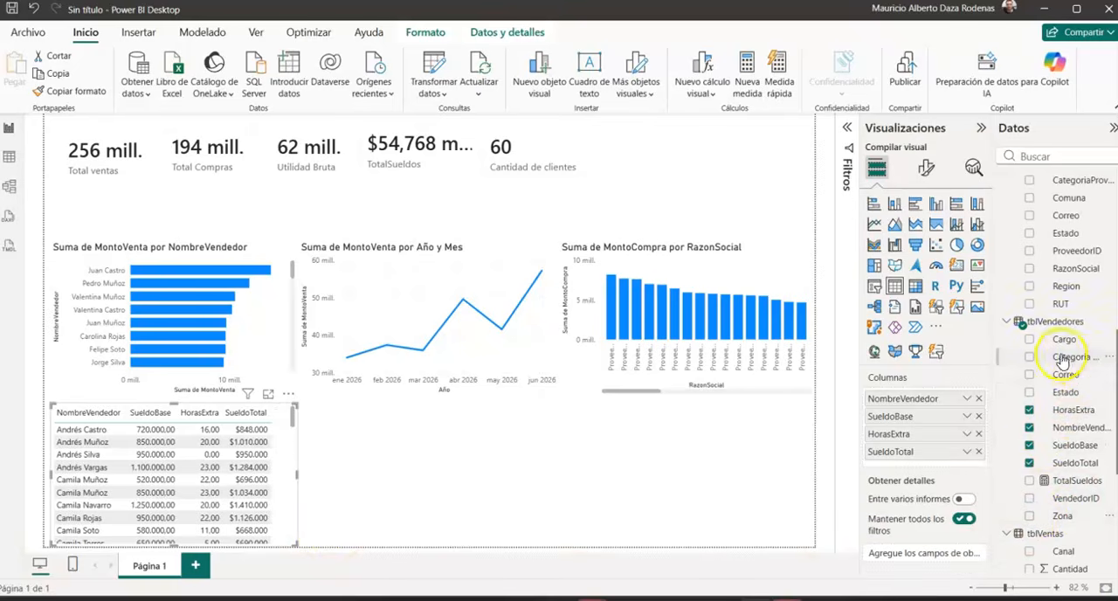
pyautogui.click(1030, 358)
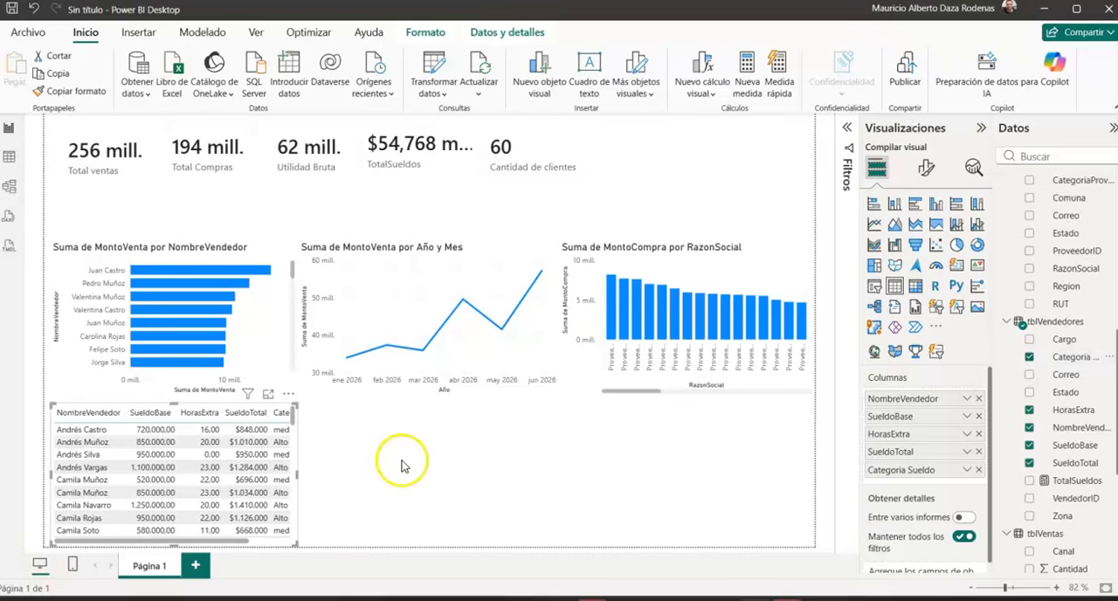
pyautogui.moveTo(297, 543); pyautogui.dragTo(343, 550)
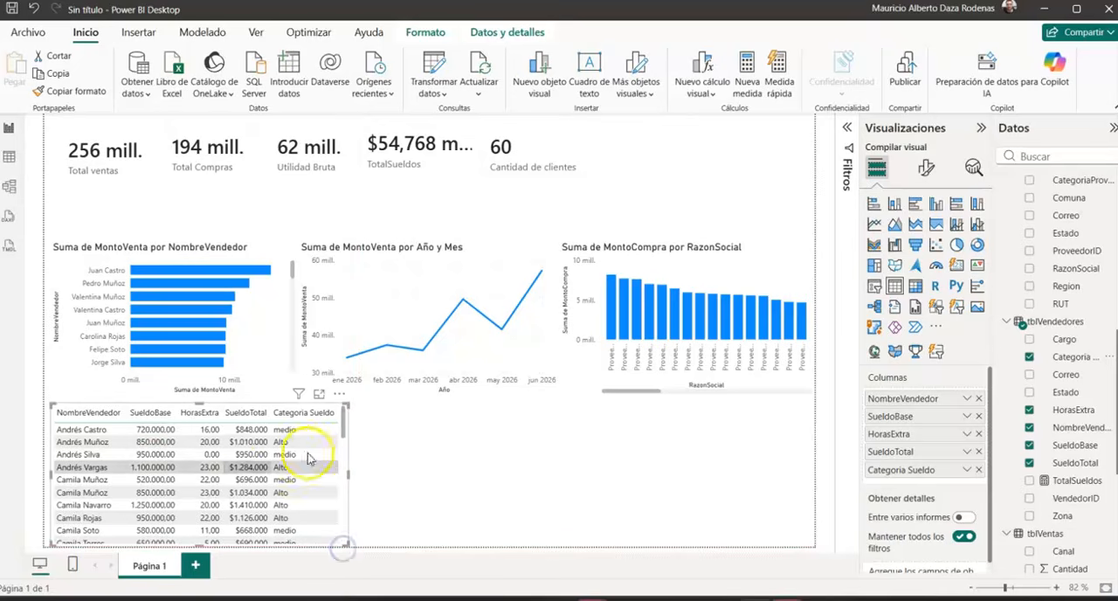
pyautogui.scroll(-4, 282, 463)
pyautogui.scroll(4, 271, 470)
pyautogui.scroll(1, 270, 470)
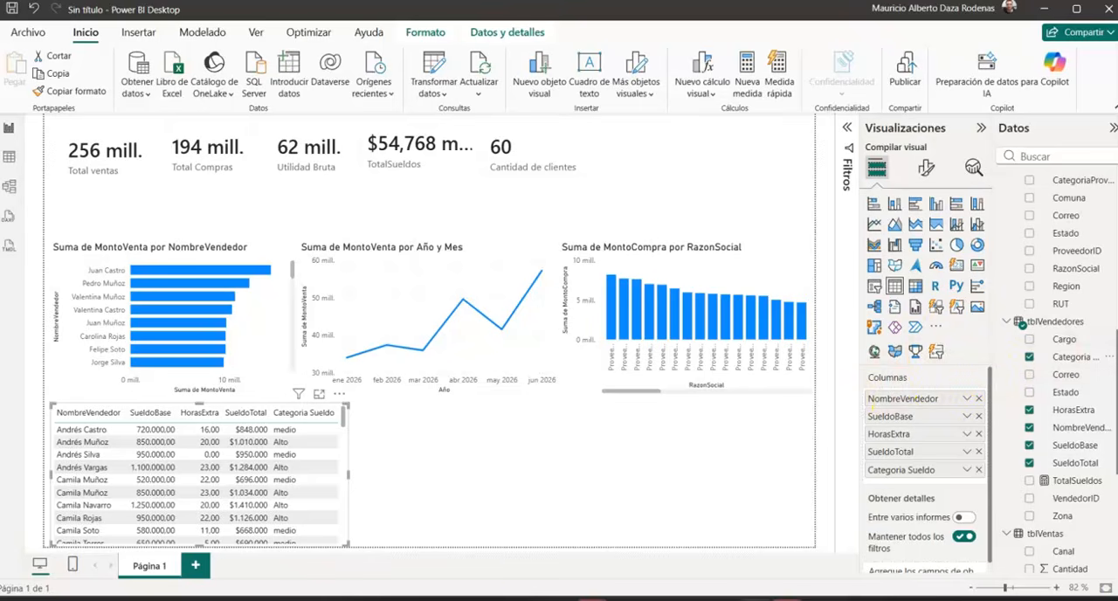
# Step: Add a slicer beside the table for Mes from the FechaVenta hierarchy of tblVentas and narrow it to fit the month names
pyautogui.click(464, 480)
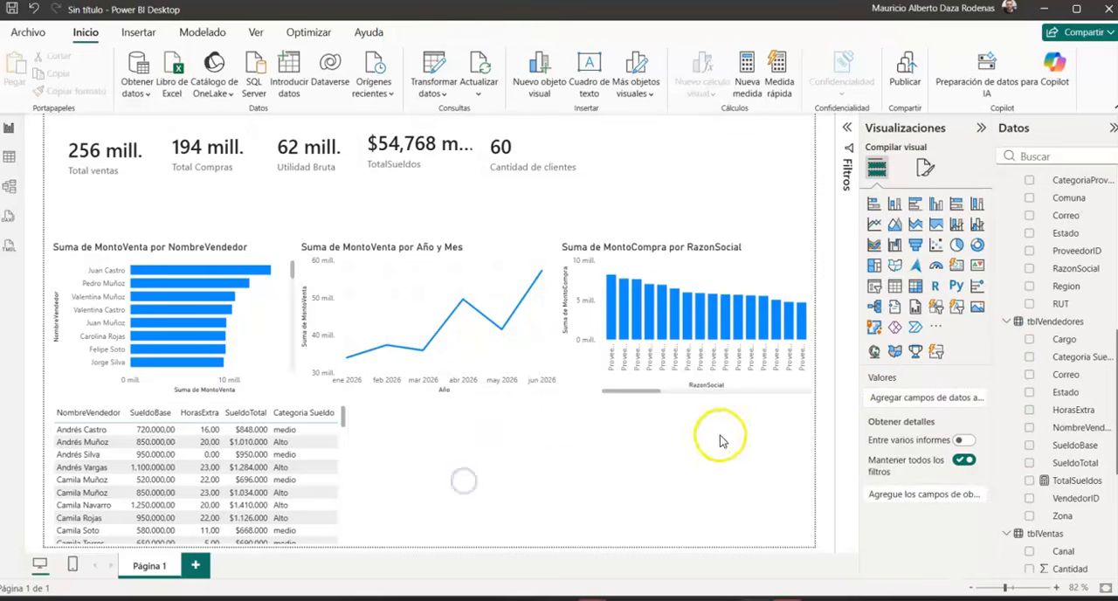
pyautogui.click(875, 288)
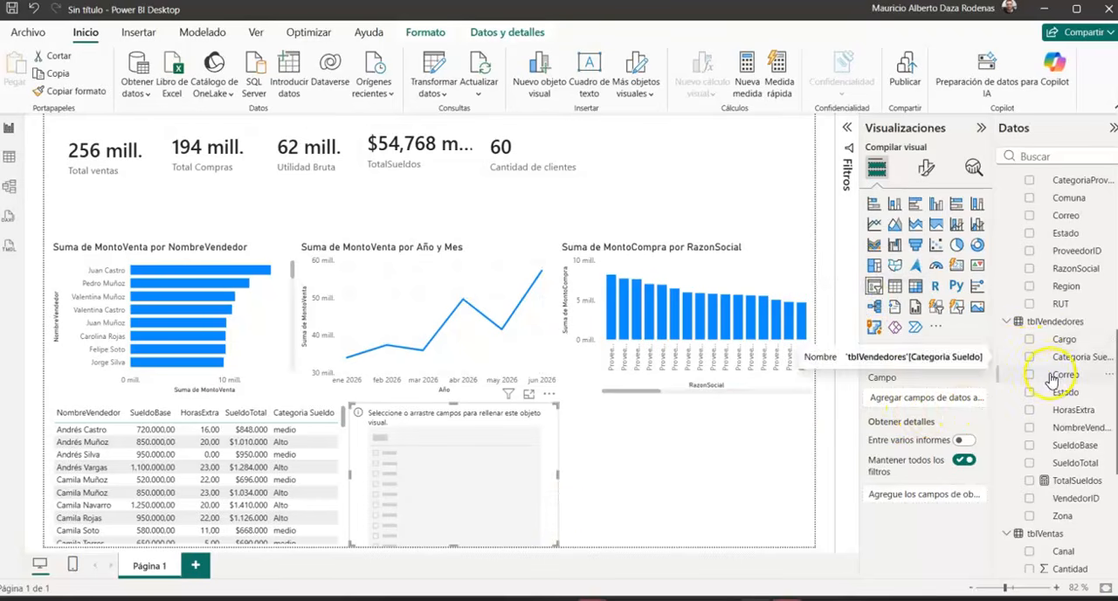
pyautogui.scroll(-1, 1058, 434)
pyautogui.scroll(-5, 1058, 434)
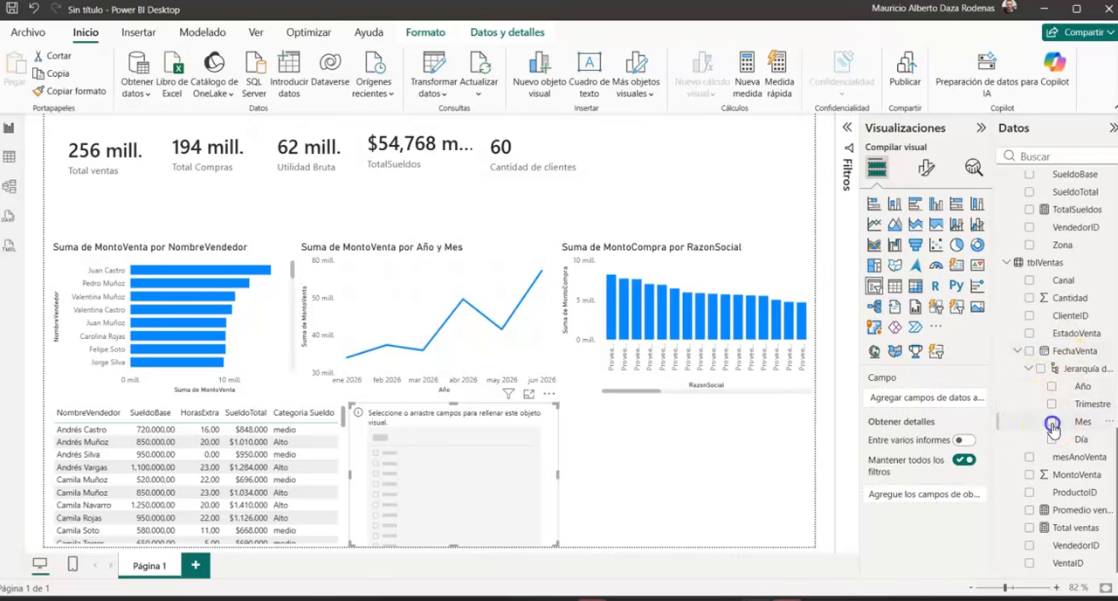
pyautogui.click(1052, 423)
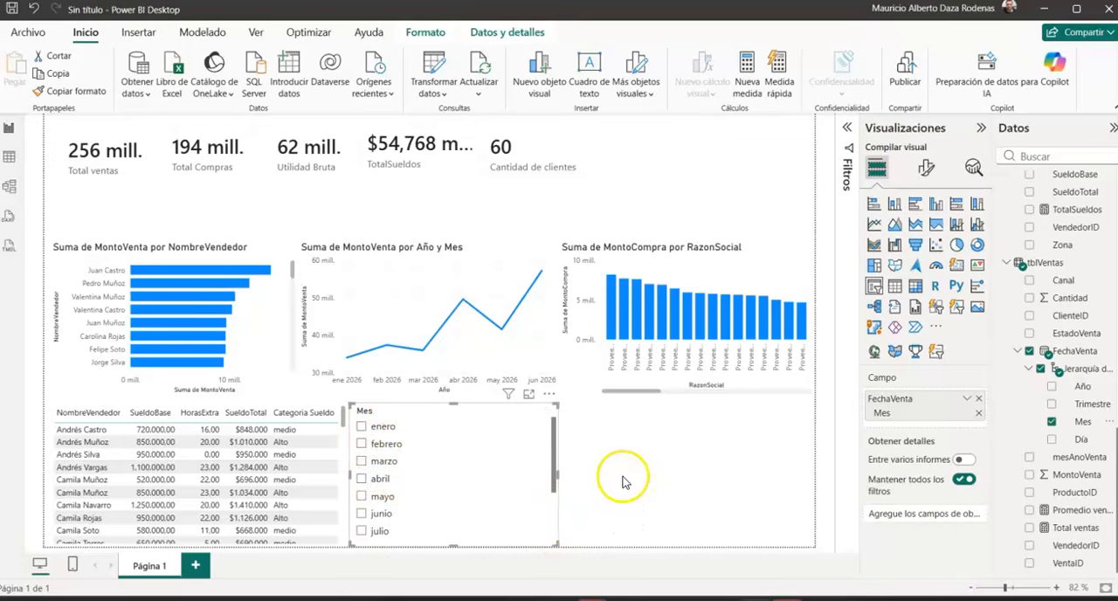
pyautogui.moveTo(557, 477); pyautogui.dragTo(428, 473)
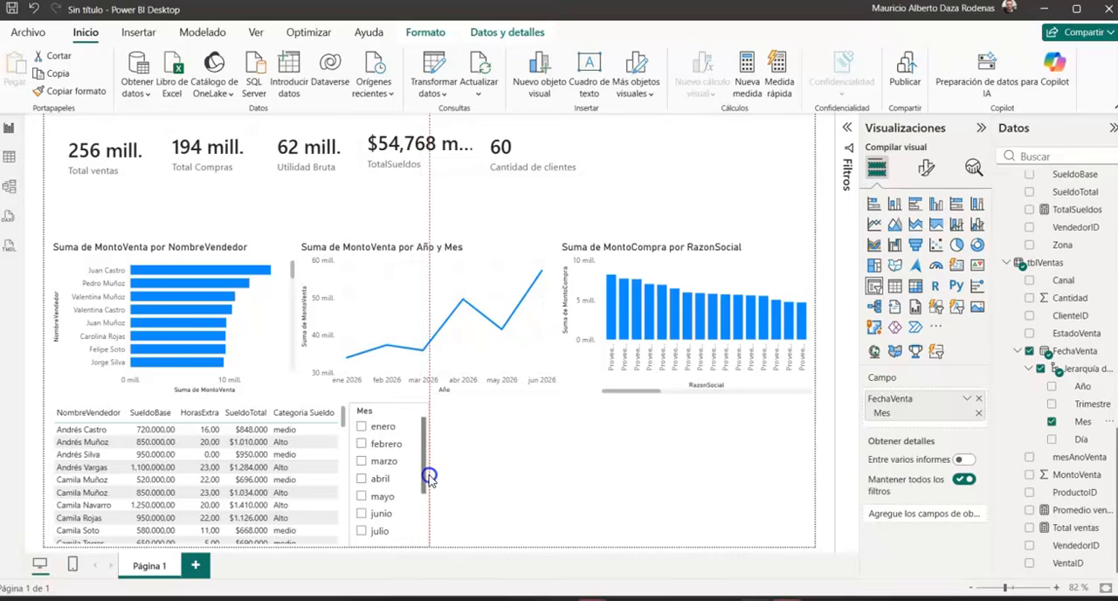
# Step: Add a slicer for NombreVendedor from tblVendedores beside the Mes slicer
pyautogui.click(497, 472)
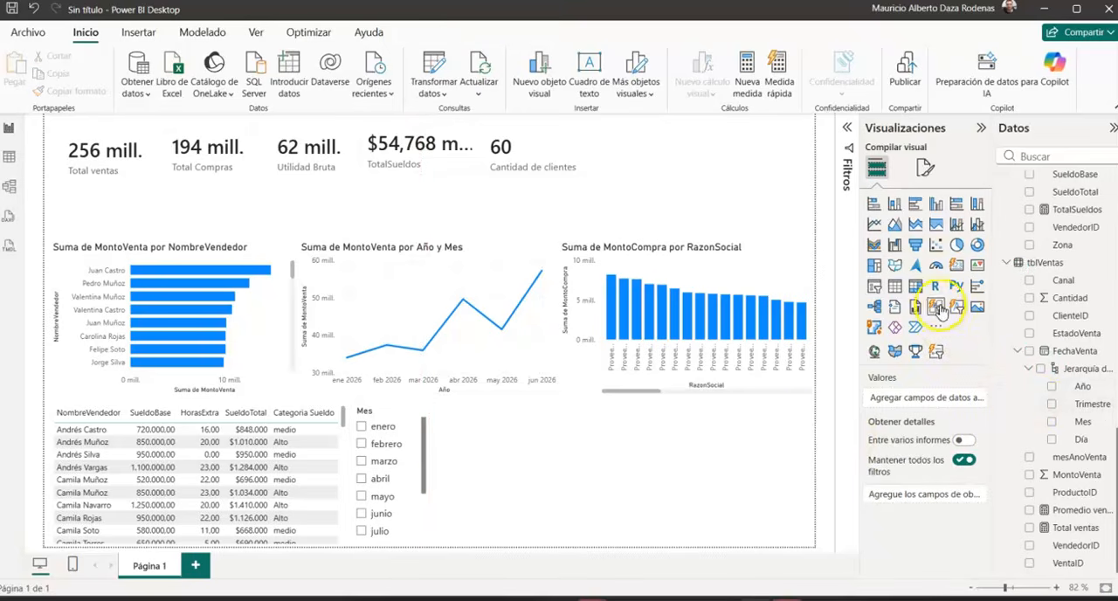
pyautogui.click(876, 287)
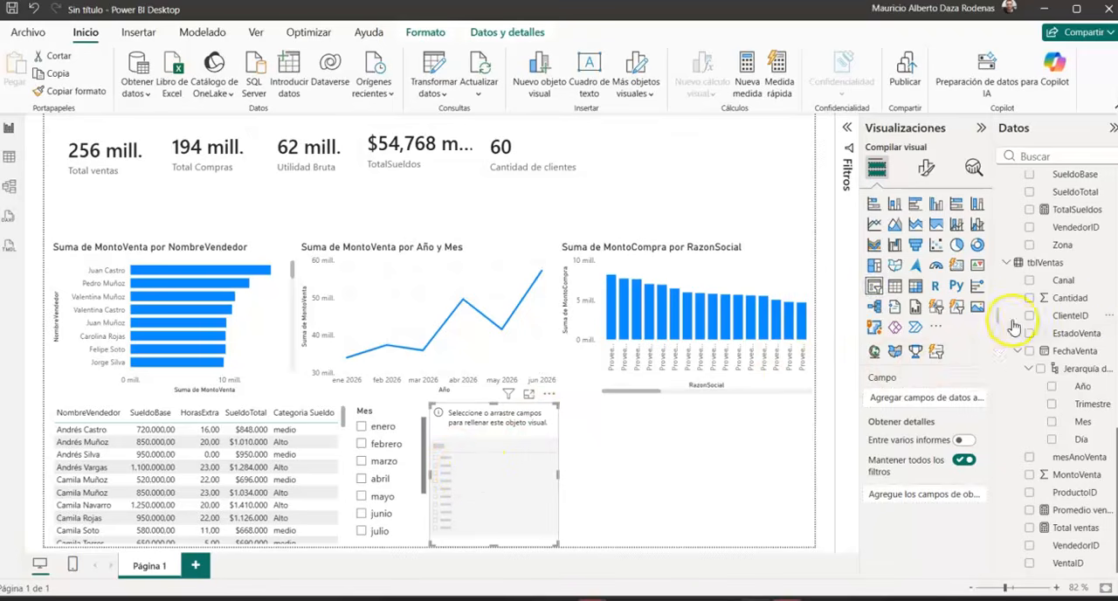
pyautogui.scroll(3, 1071, 321)
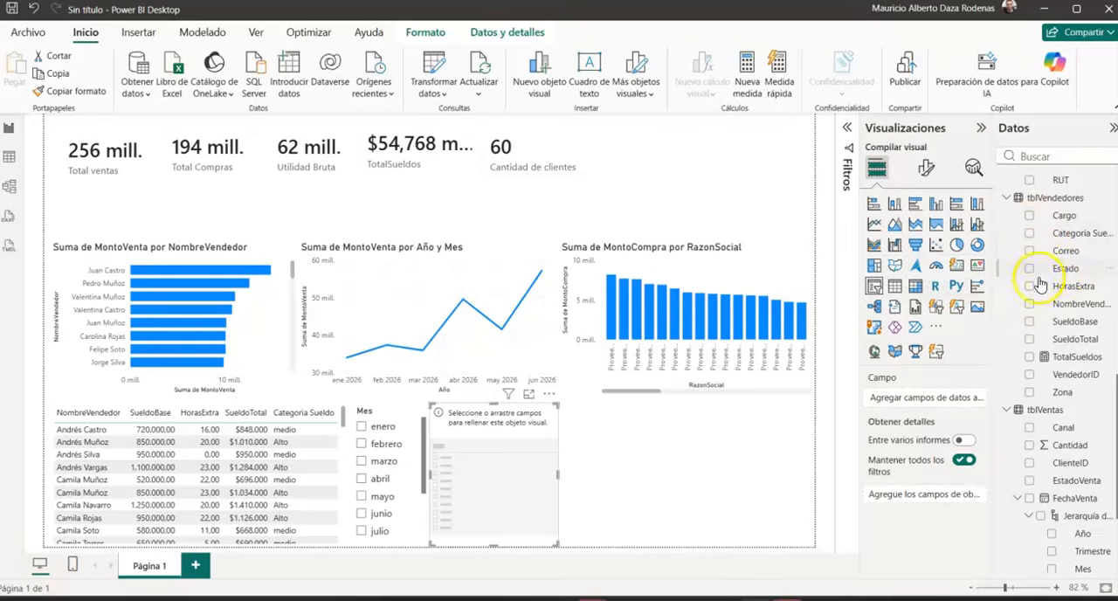
pyautogui.click(1030, 305)
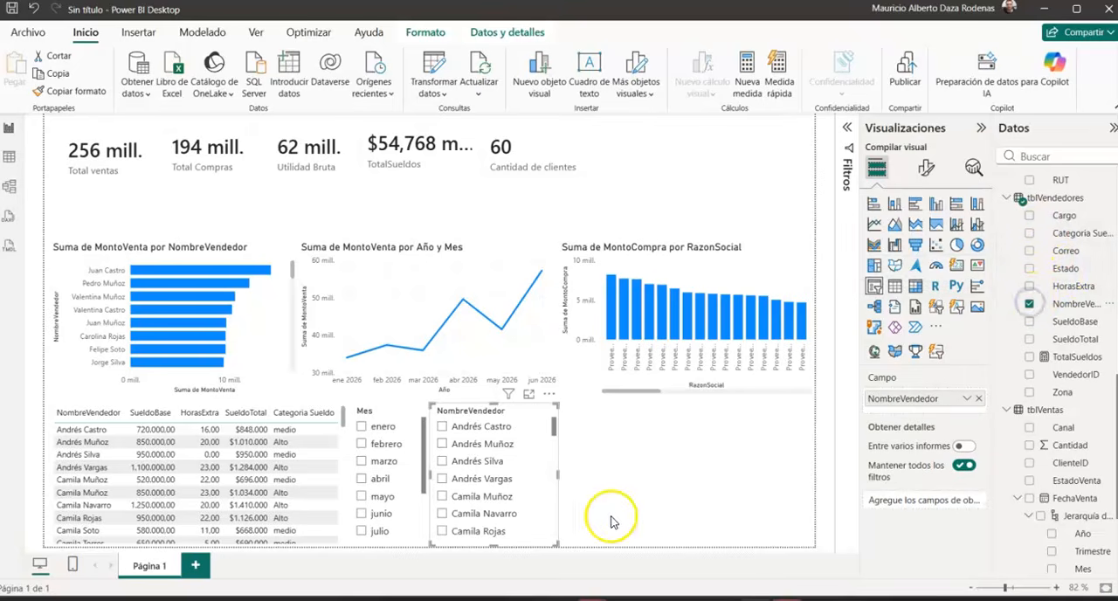
pyautogui.scroll(-10, 524, 498)
pyautogui.scroll(10, 524, 499)
# Step: Add a slicer for NombreCliente from tblClientes beside the NombreVendedor slicer and narrow it
pyautogui.click(629, 483)
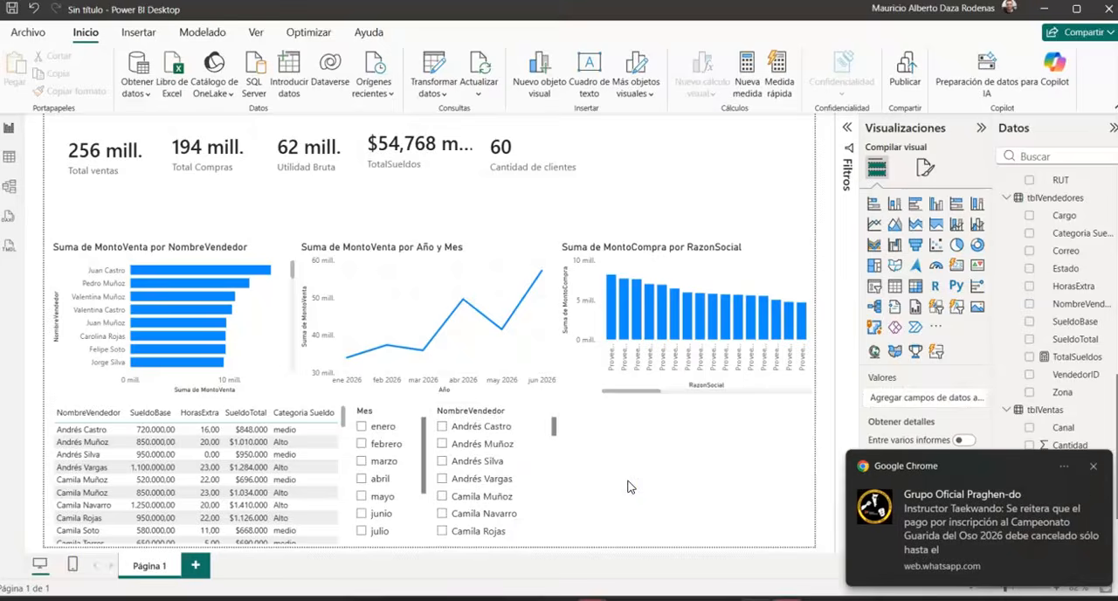
pyautogui.click(1095, 469)
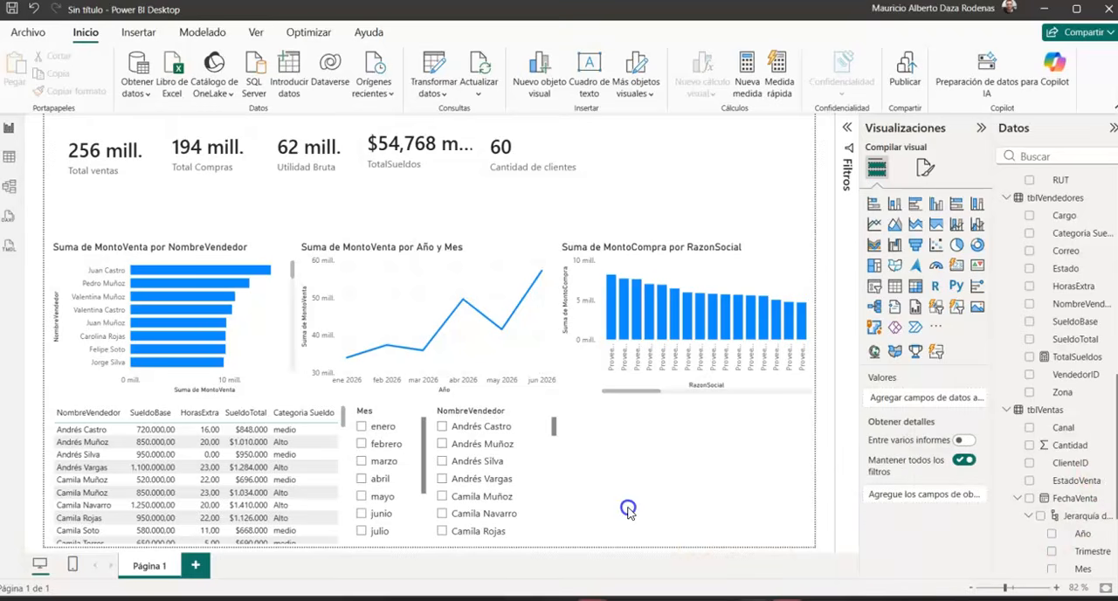
pyautogui.click(874, 286)
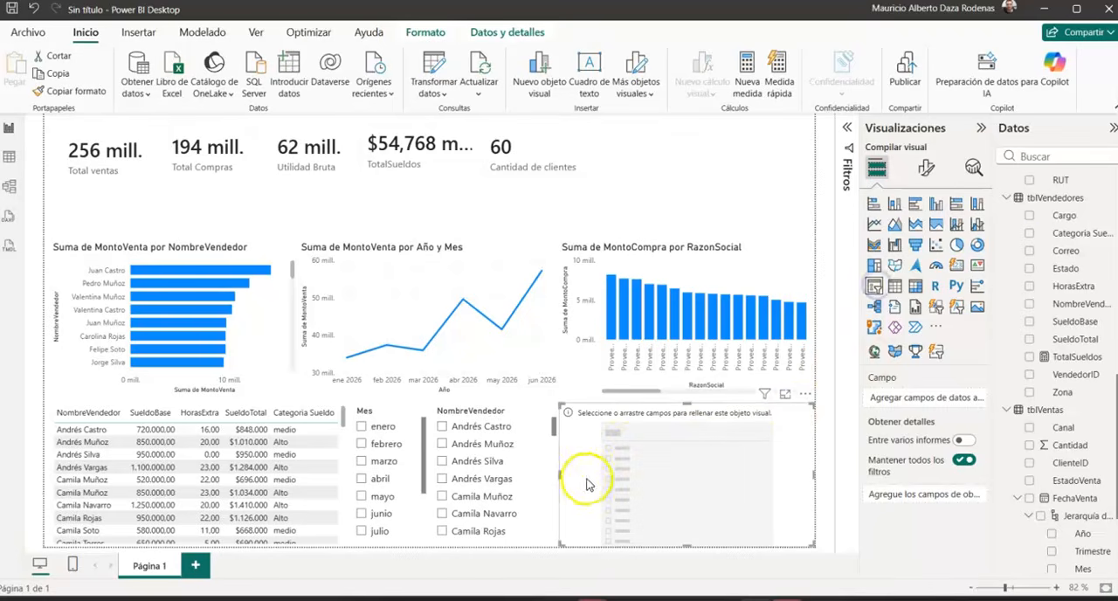
pyautogui.scroll(5, 1057, 262)
pyautogui.scroll(4, 1060, 269)
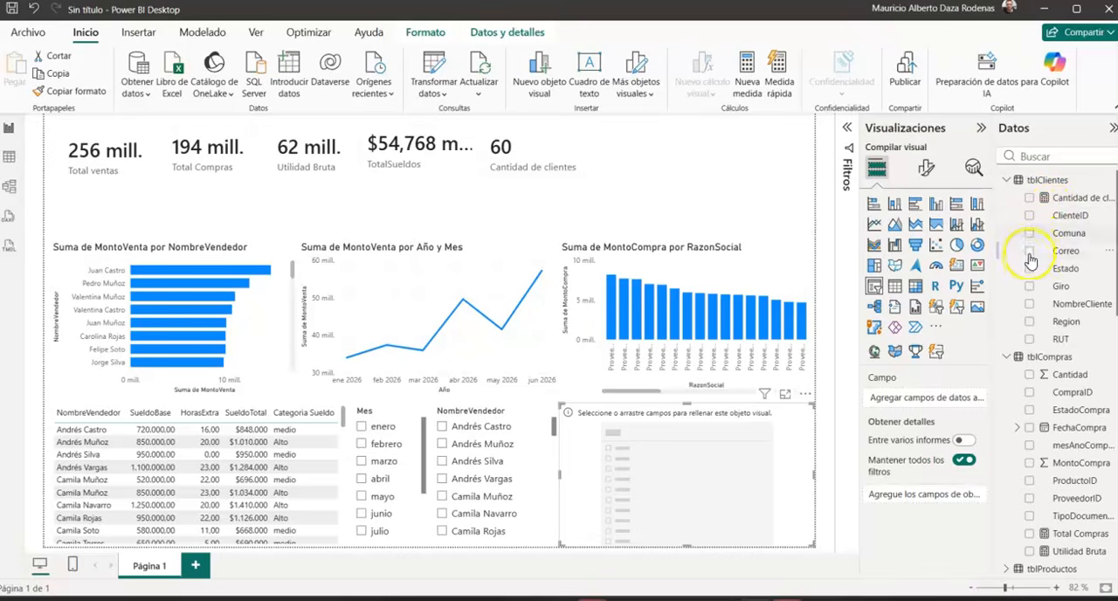
pyautogui.click(1029, 306)
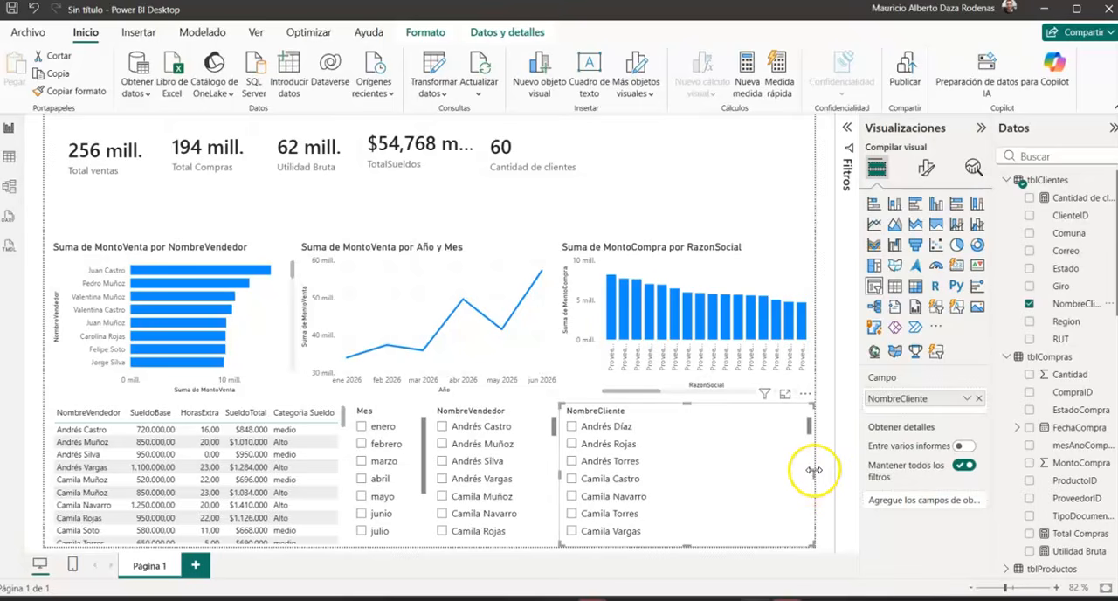
pyautogui.moveTo(804, 478); pyautogui.dragTo(669, 481)
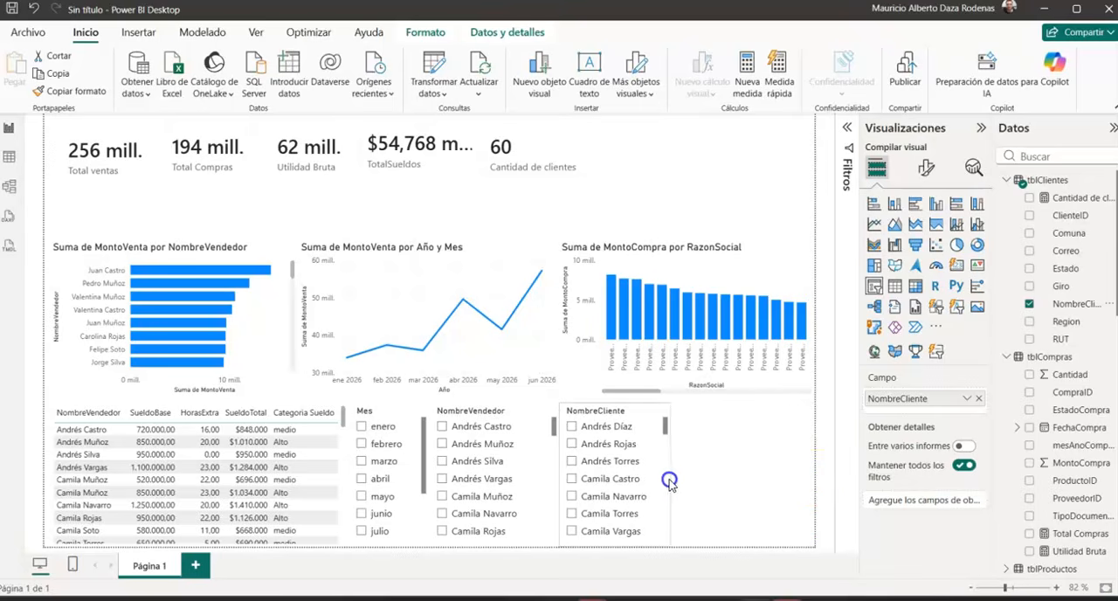
# Step: Add a slicer for RazonSocial from tblProveedores beside the NombreCliente slicer and narrow it slightly
pyautogui.click(713, 474)
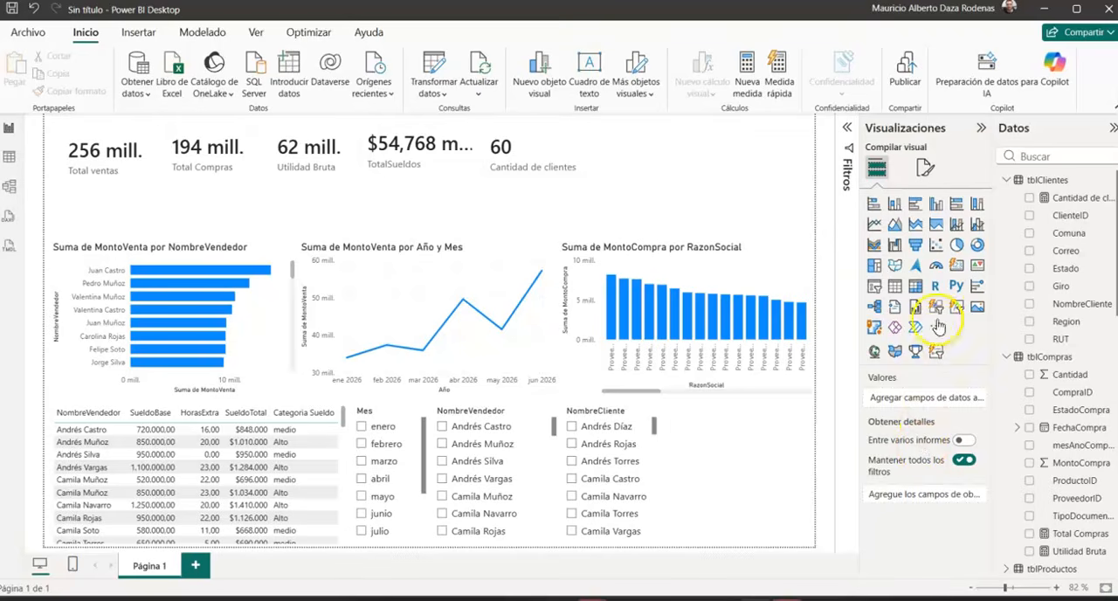
pyautogui.click(875, 286)
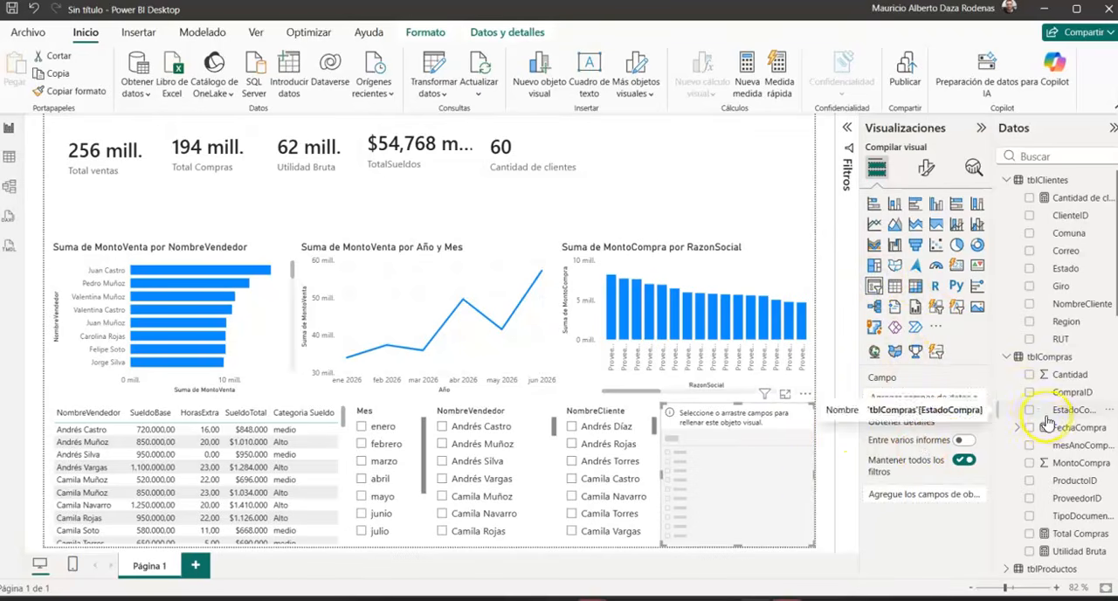
pyautogui.scroll(-3, 1059, 437)
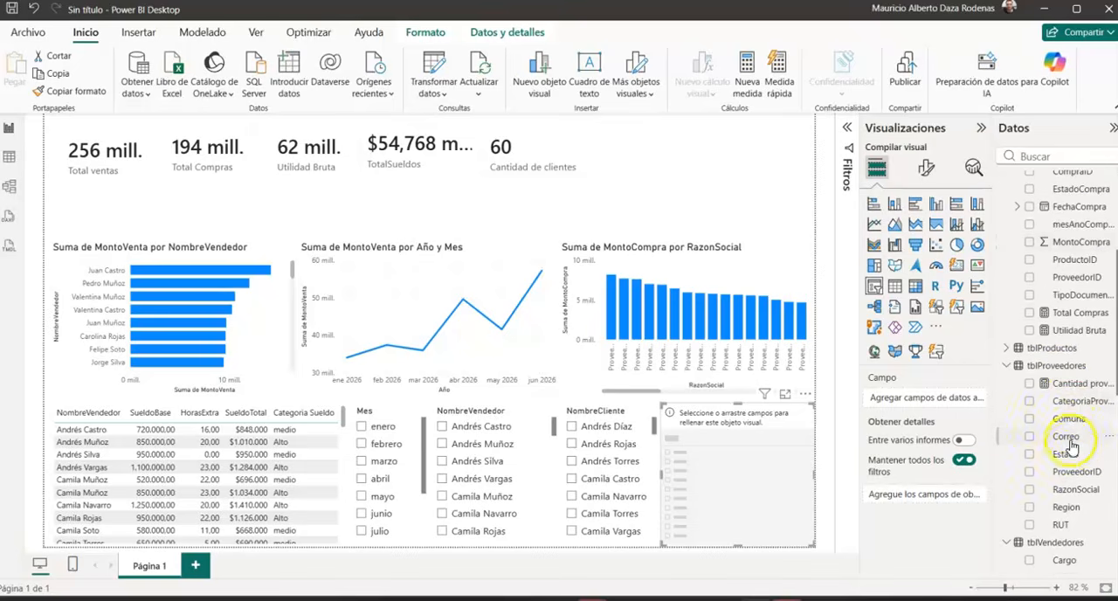
pyautogui.click(1029, 491)
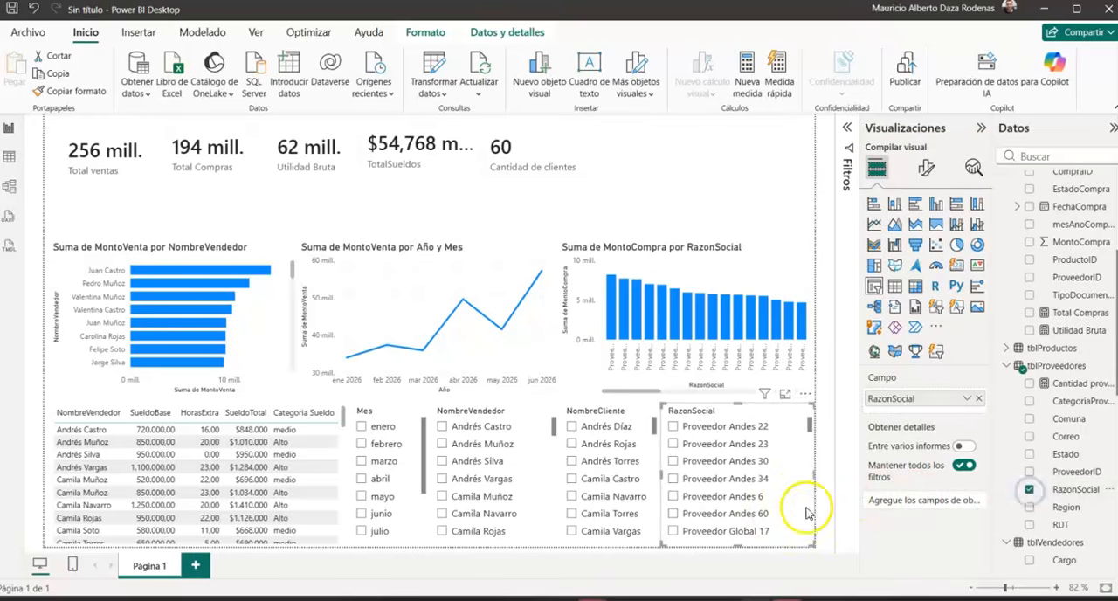
pyautogui.moveTo(813, 472); pyautogui.dragTo(788, 476)
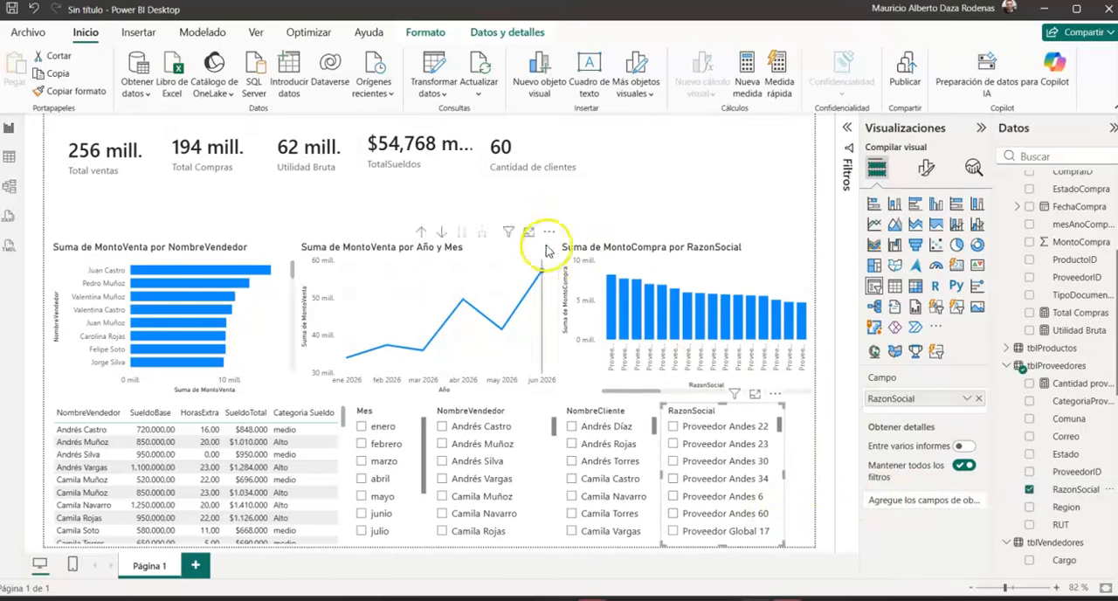
# Step: Add a slicer for Estado from tblVendedores above the MontoCompra column chart, extending its height down to the chart
pyautogui.click(672, 173)
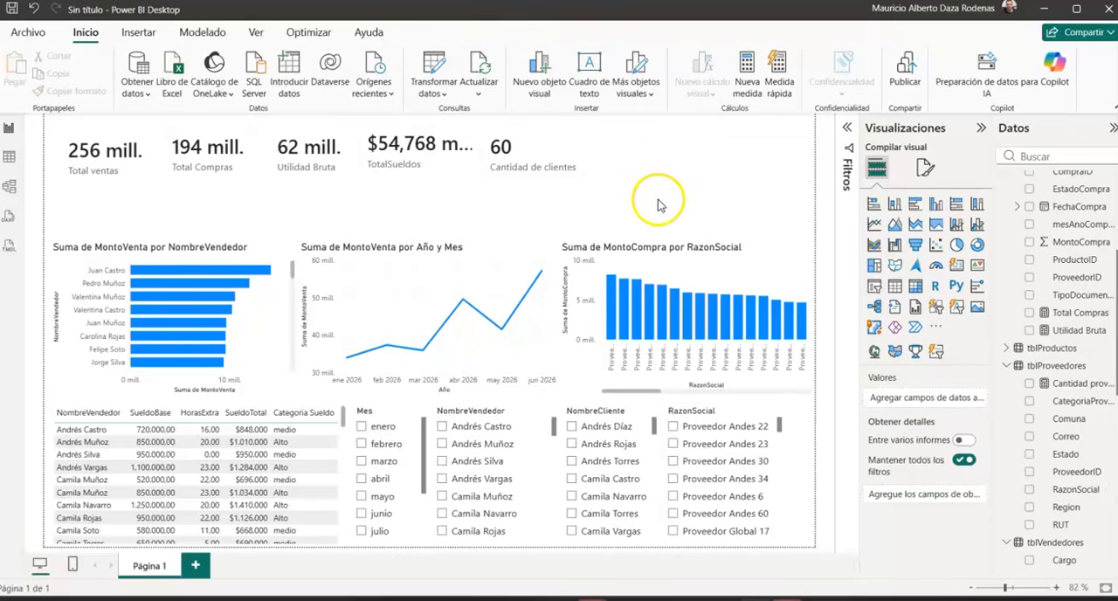
pyautogui.click(875, 289)
pyautogui.moveTo(711, 203); pyautogui.dragTo(713, 238)
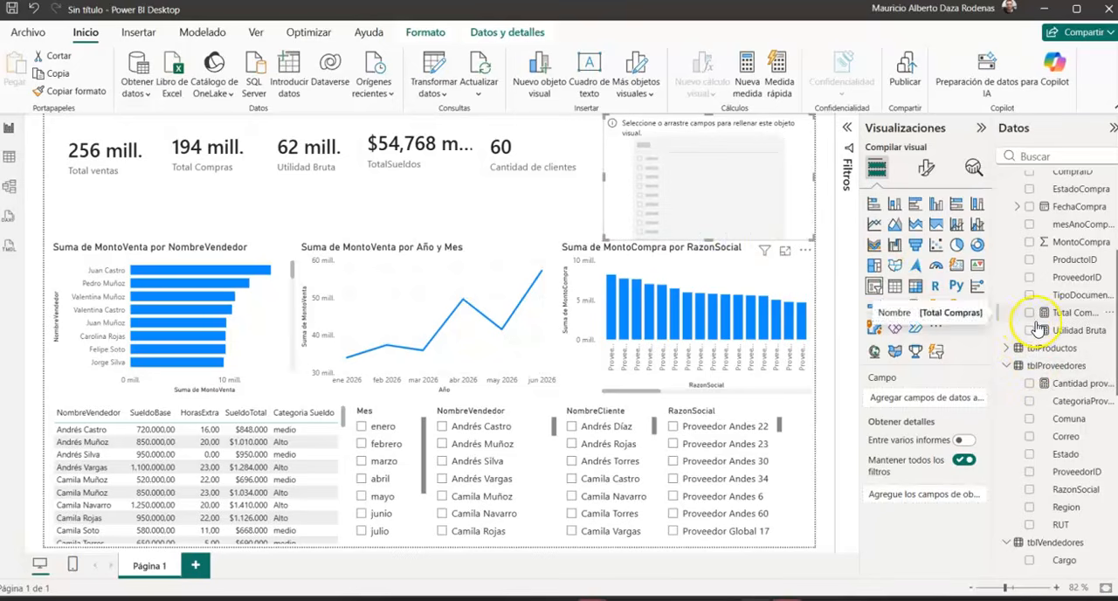
pyautogui.scroll(-5, 1036, 332)
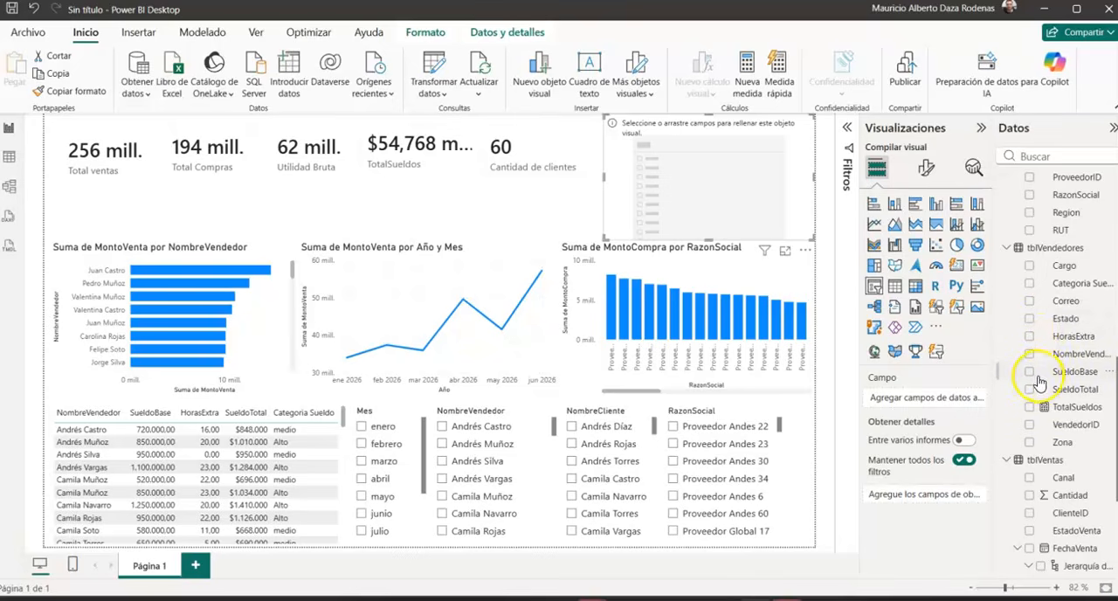
pyautogui.click(1031, 321)
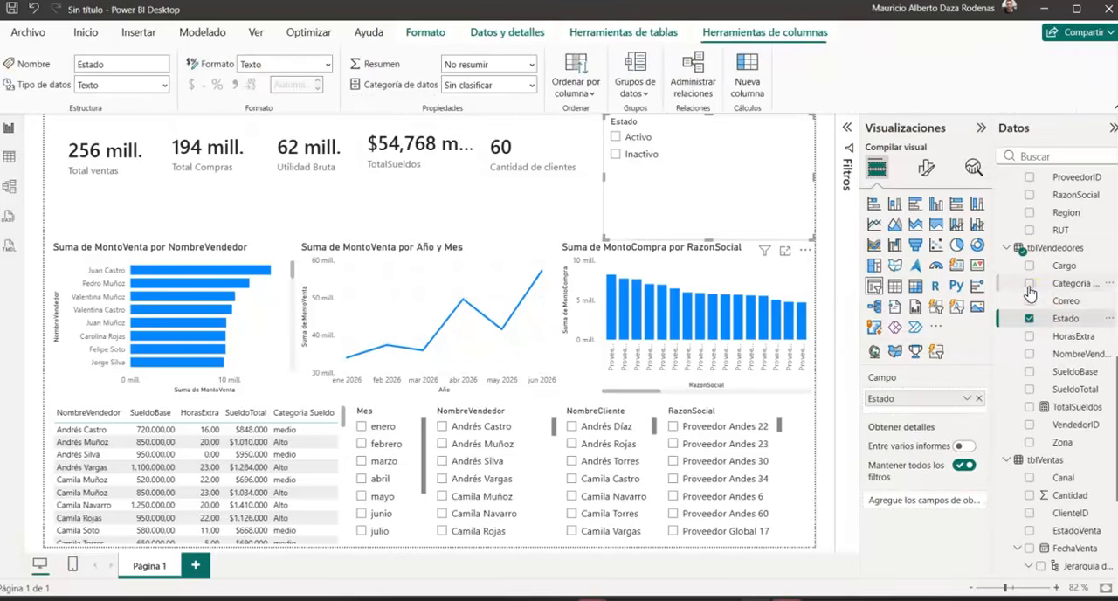
# Step: Replace Estado with Categoria Sueldo as the field of the slicer above the MontoCompra chart and shrink the slicer to fit its options
pyautogui.click(1030, 284)
pyautogui.click(1030, 320)
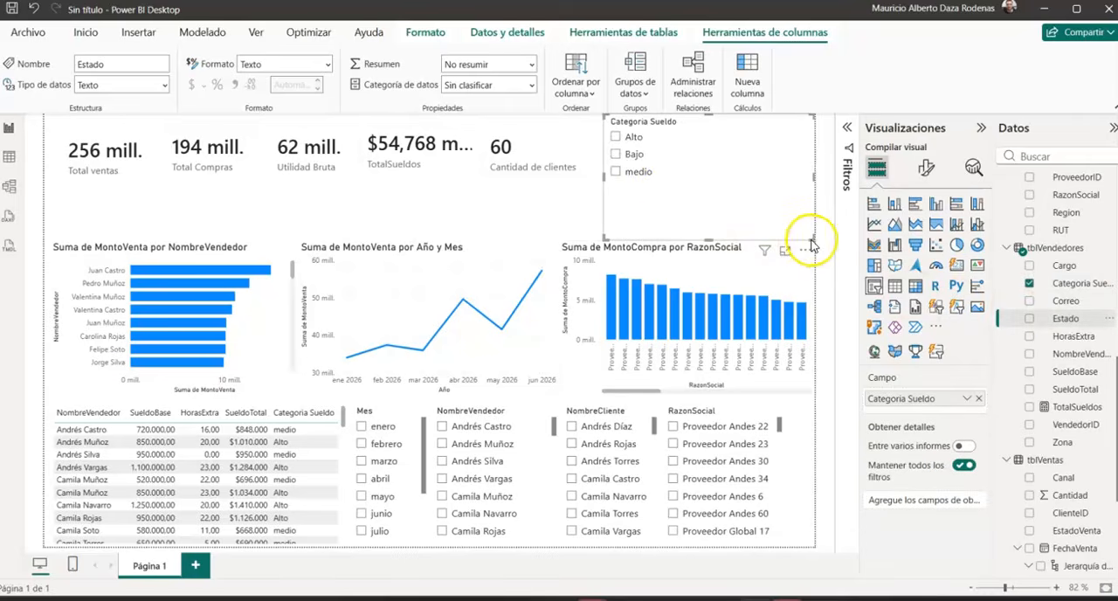
pyautogui.moveTo(811, 237); pyautogui.dragTo(700, 200)
pyautogui.click(799, 173)
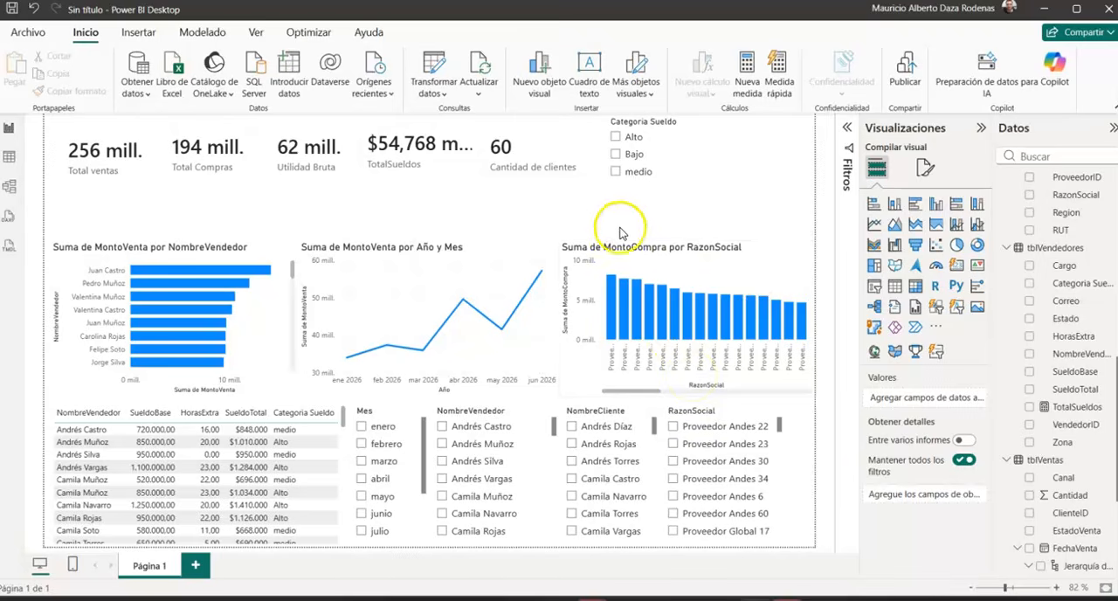
pyautogui.click(557, 155)
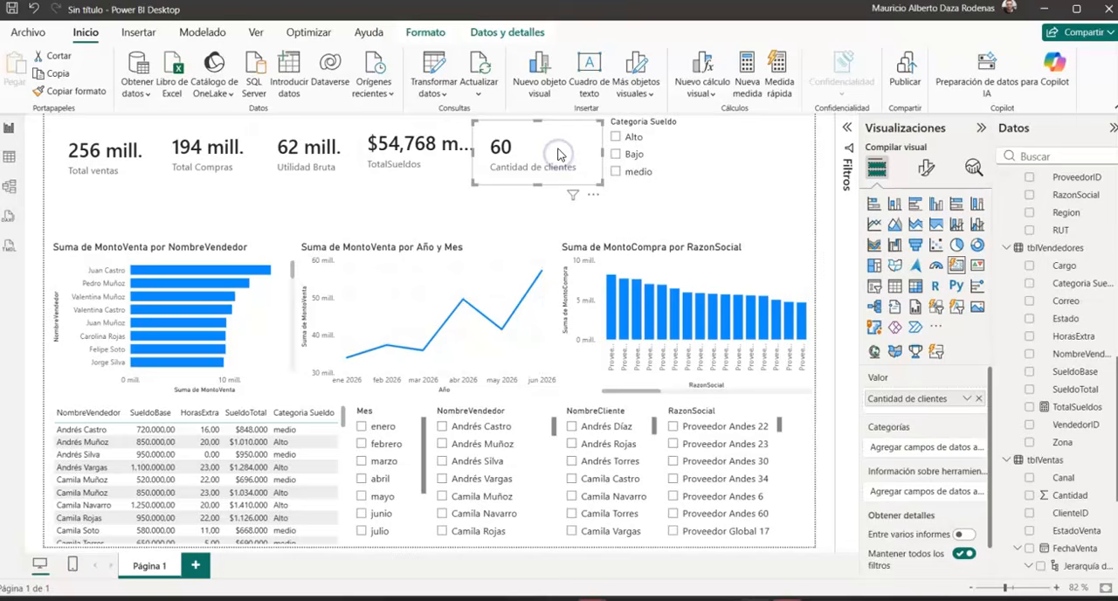
pyautogui.click(744, 165)
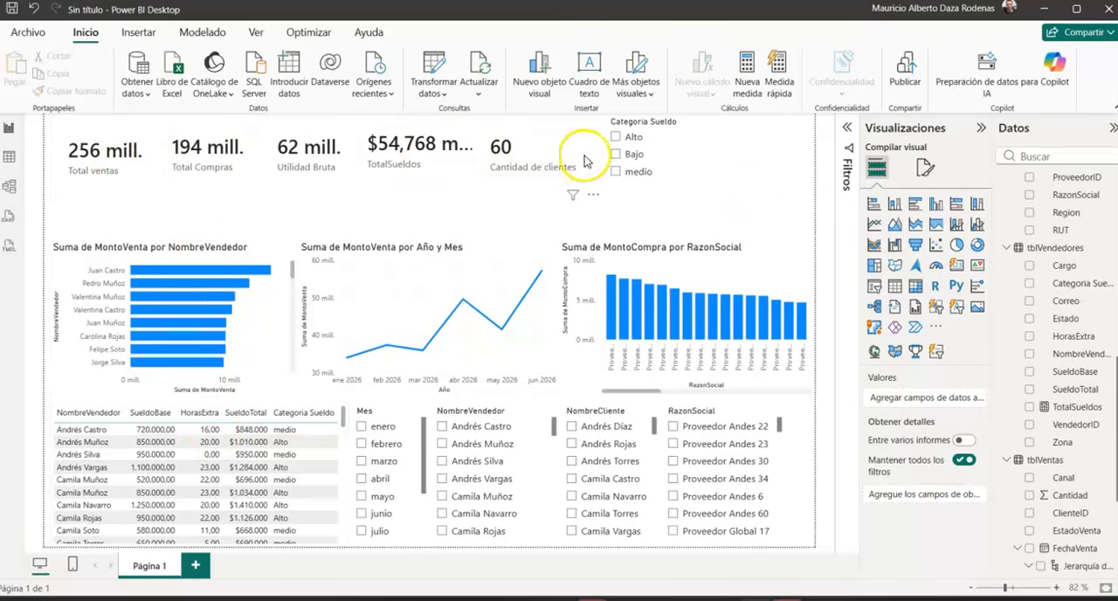
# Step: Rename the Categoria Sueldo column of tblVendedores as Tramo Sueldo in the table view and return to the report
pyautogui.click(9, 157)
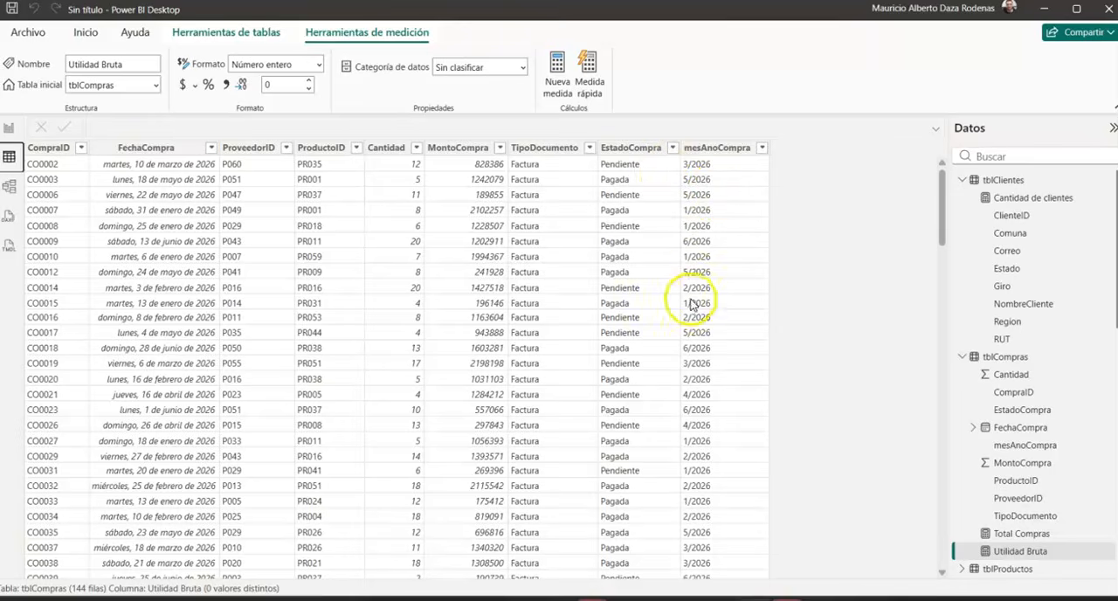
pyautogui.click(714, 150)
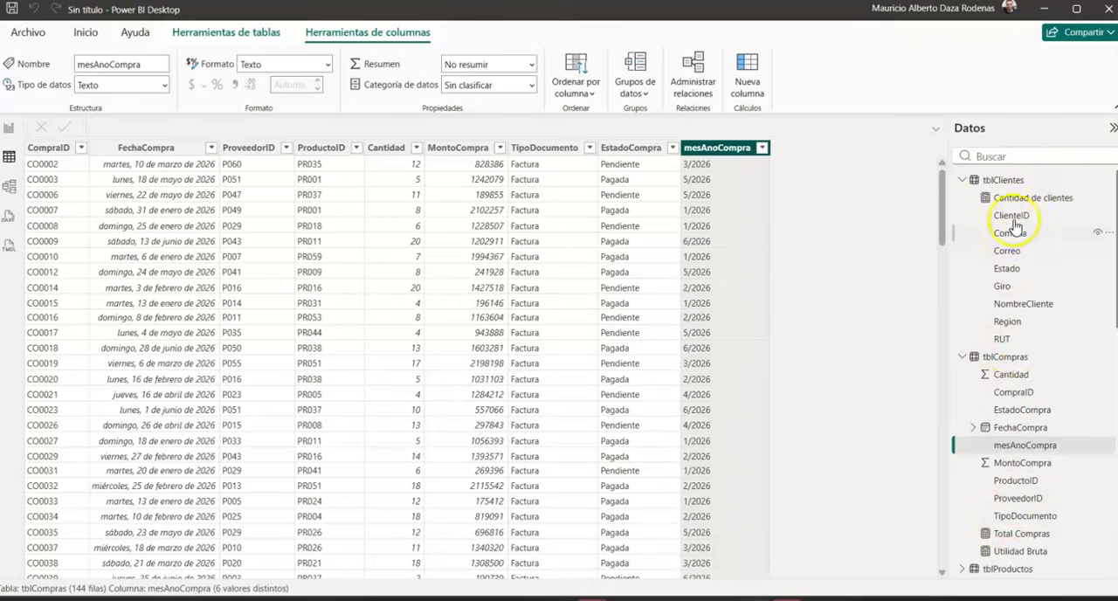
pyautogui.scroll(-3, 1033, 516)
pyautogui.scroll(-1, 1033, 516)
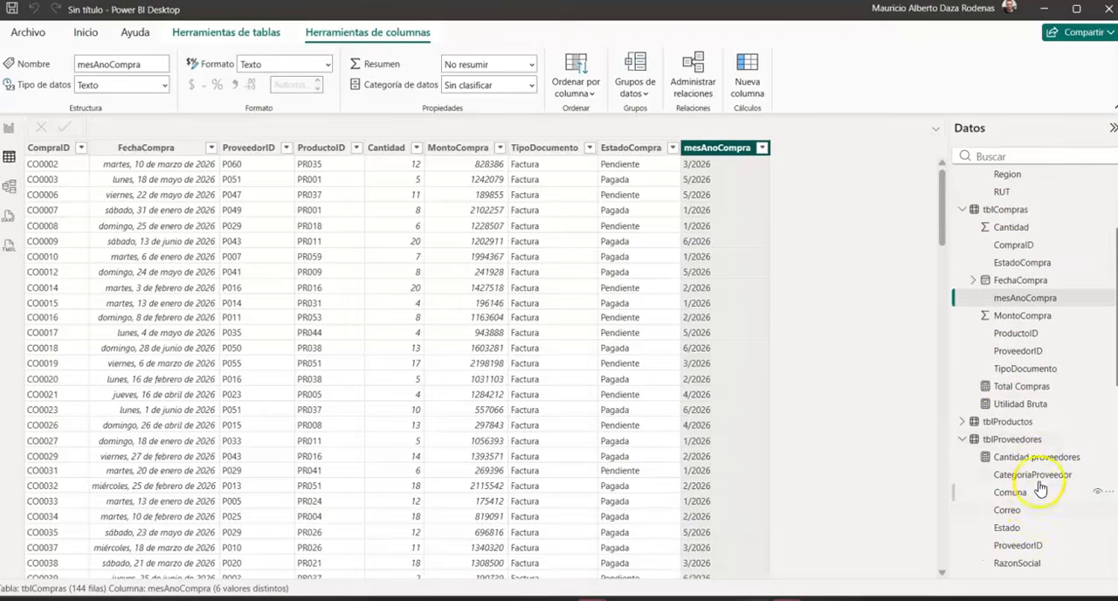
pyautogui.scroll(-4, 1027, 436)
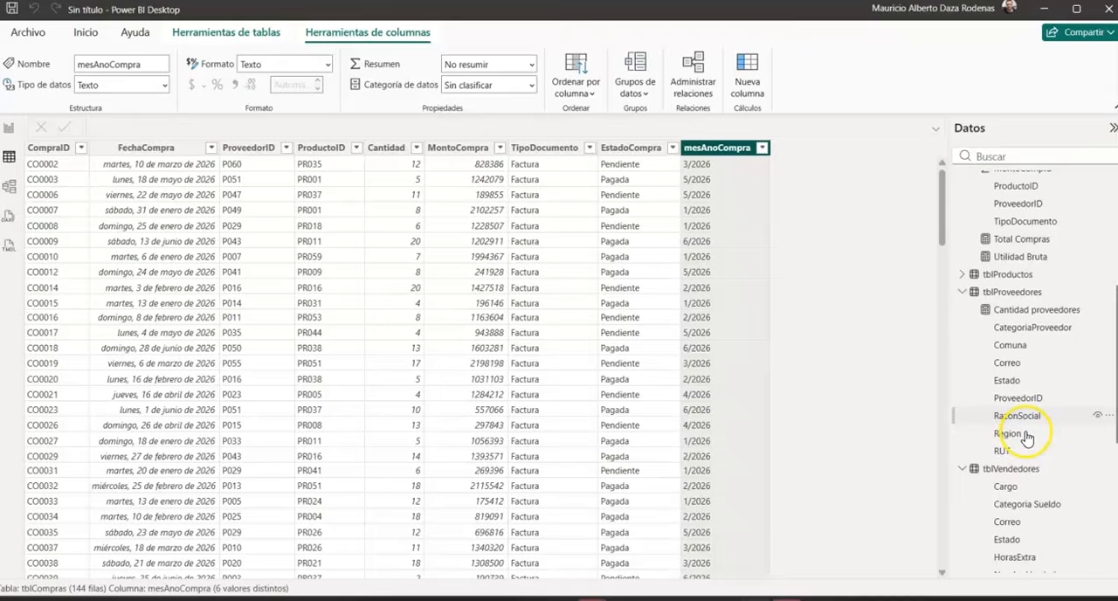
pyautogui.click(1022, 470)
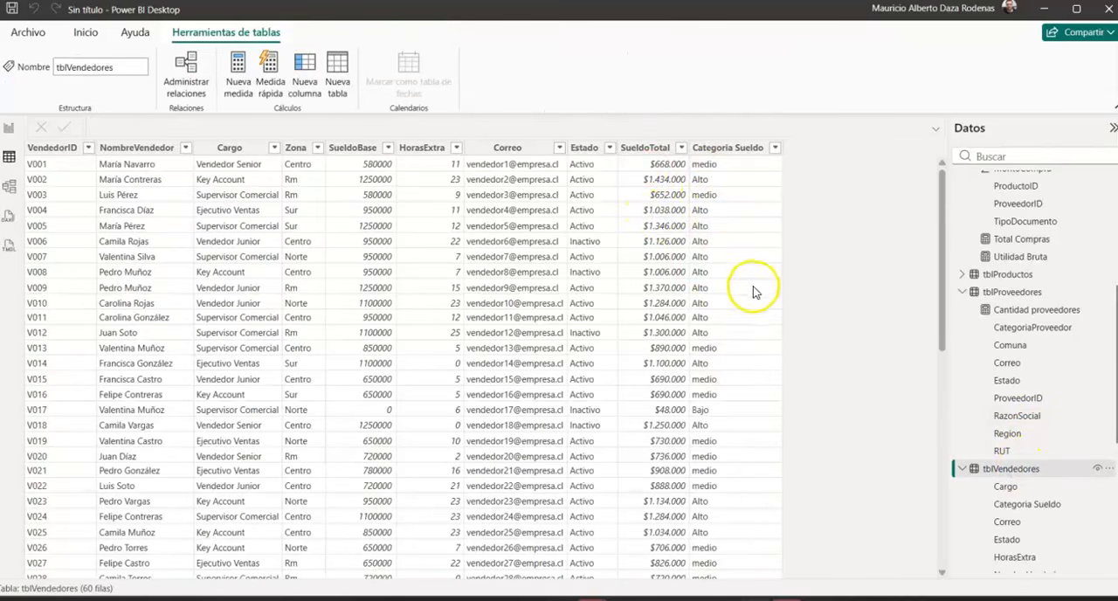
pyautogui.click(709, 150)
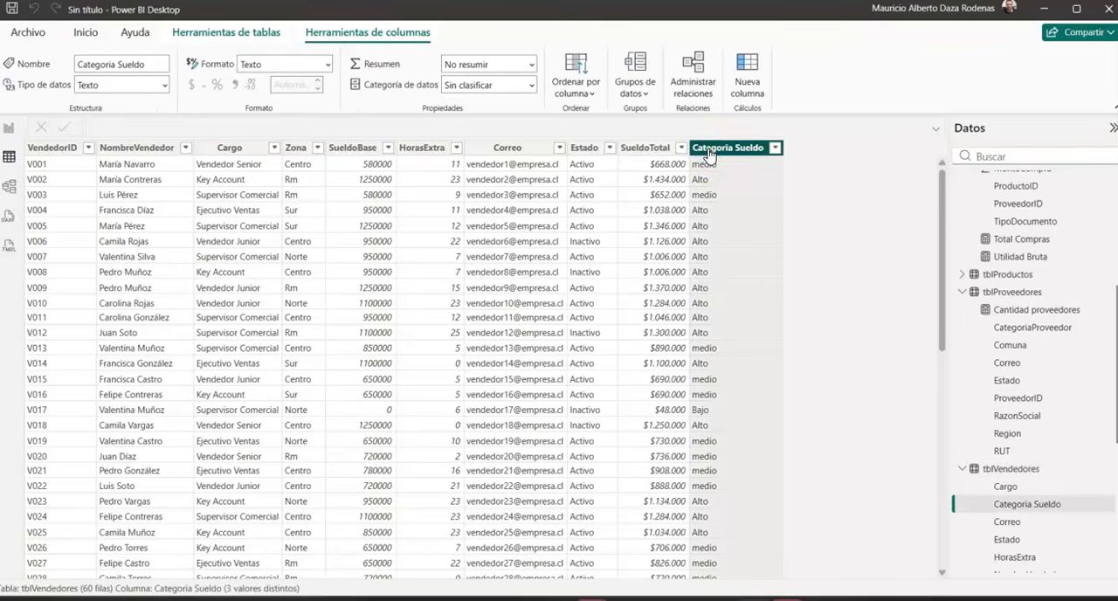
pyautogui.doubleClick(709, 152)
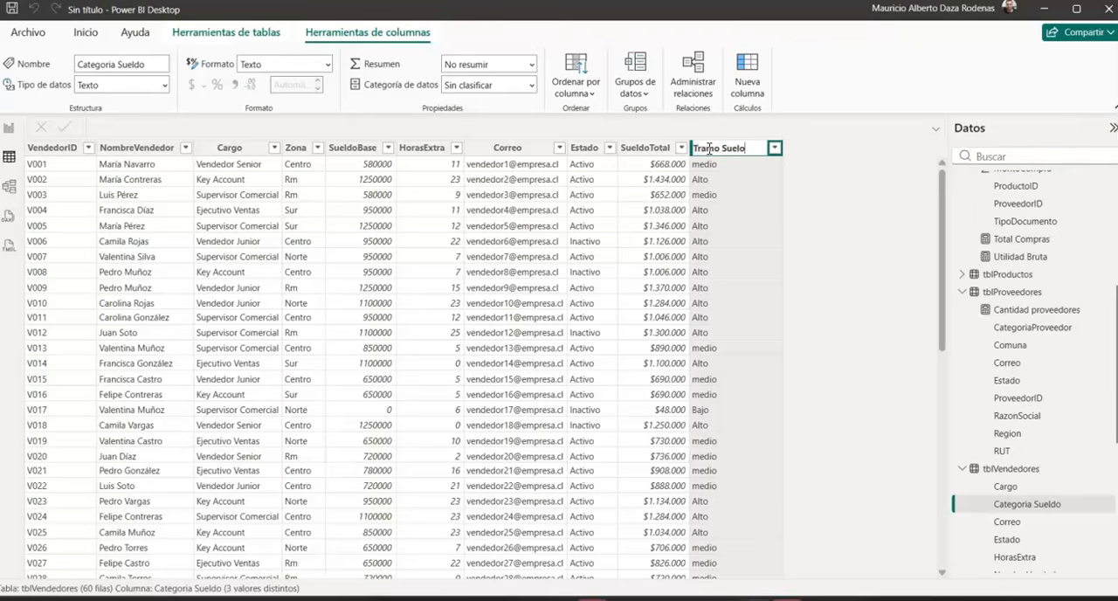
pyautogui.click(738, 163)
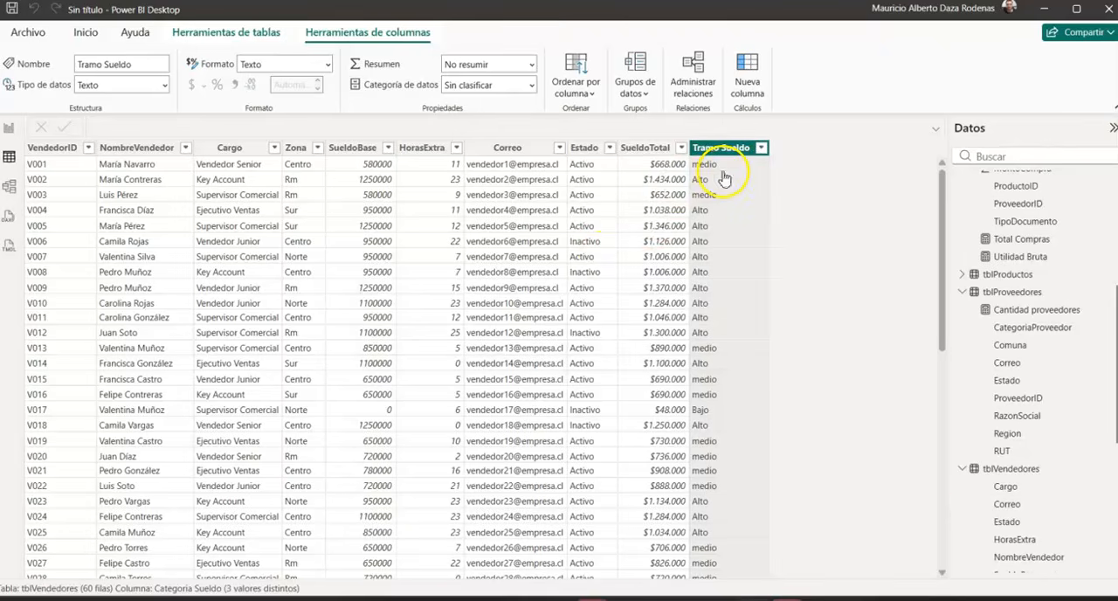
pyautogui.click(8, 131)
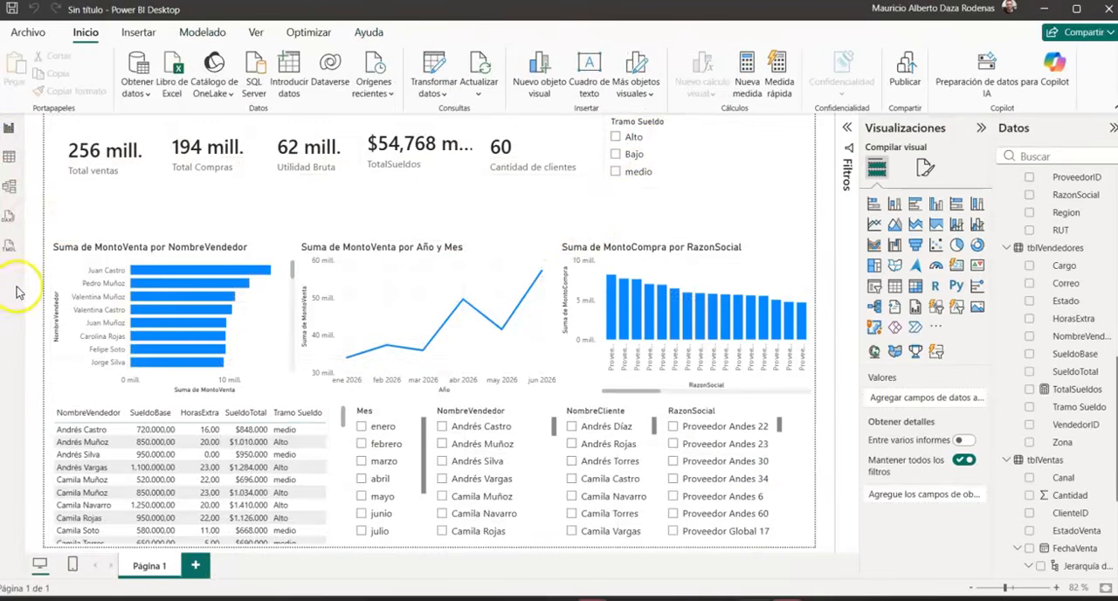
# Step: In the model view, move the tblProductos table up beside tblClientes so it no longer overlaps tblProveedores
pyautogui.click(11, 189)
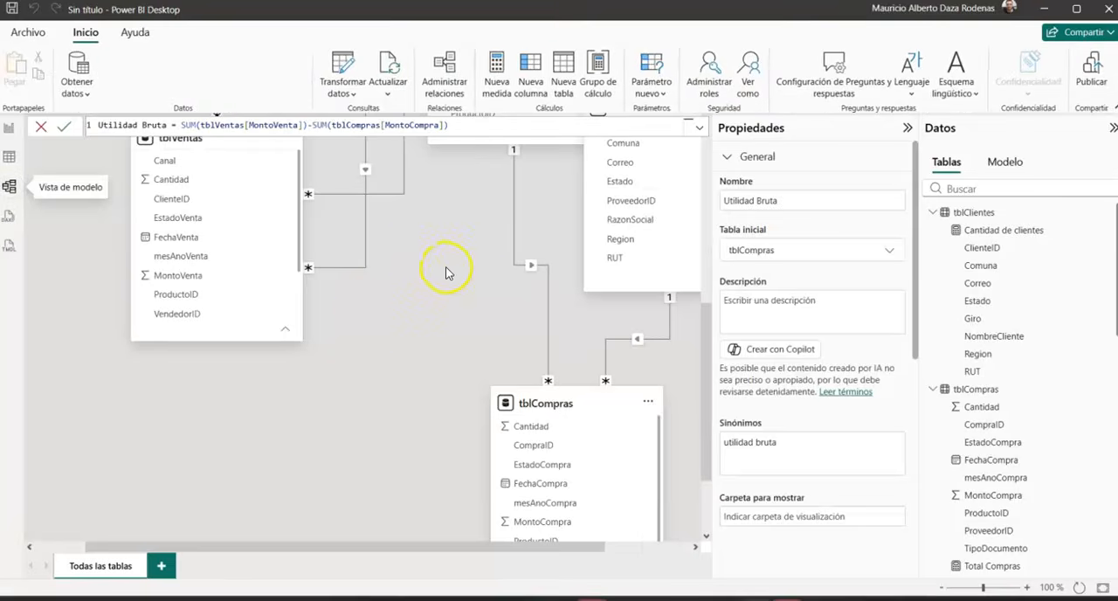
pyautogui.moveTo(435, 547); pyautogui.dragTo(586, 548)
pyautogui.scroll(5, 699, 325)
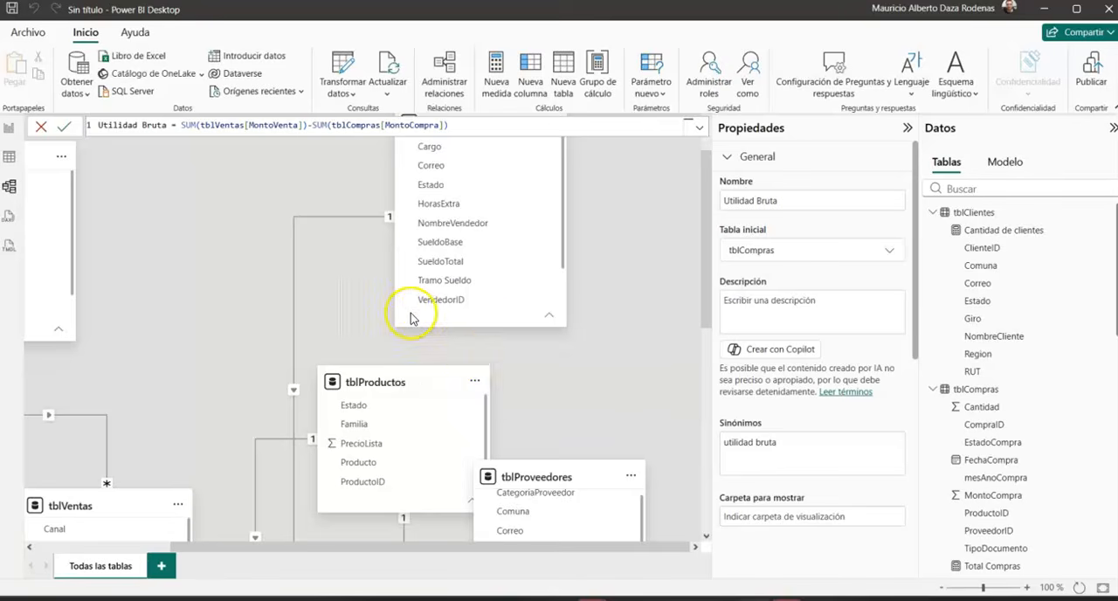
pyautogui.scroll(-2, 412, 316)
pyautogui.scroll(-2, 412, 316)
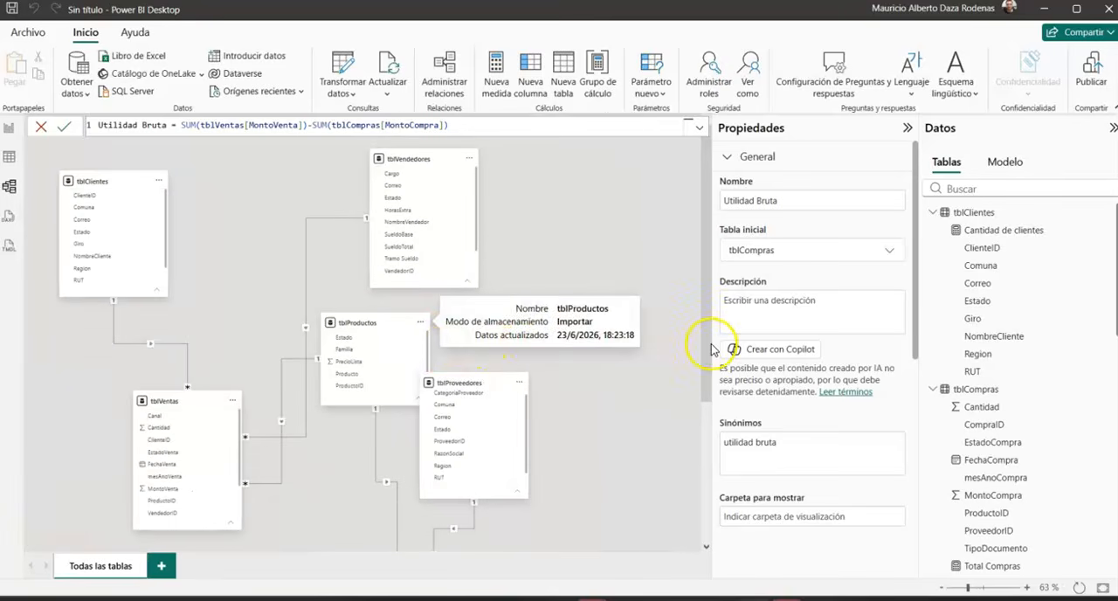
pyautogui.scroll(-2, 599, 377)
pyautogui.scroll(2, 599, 379)
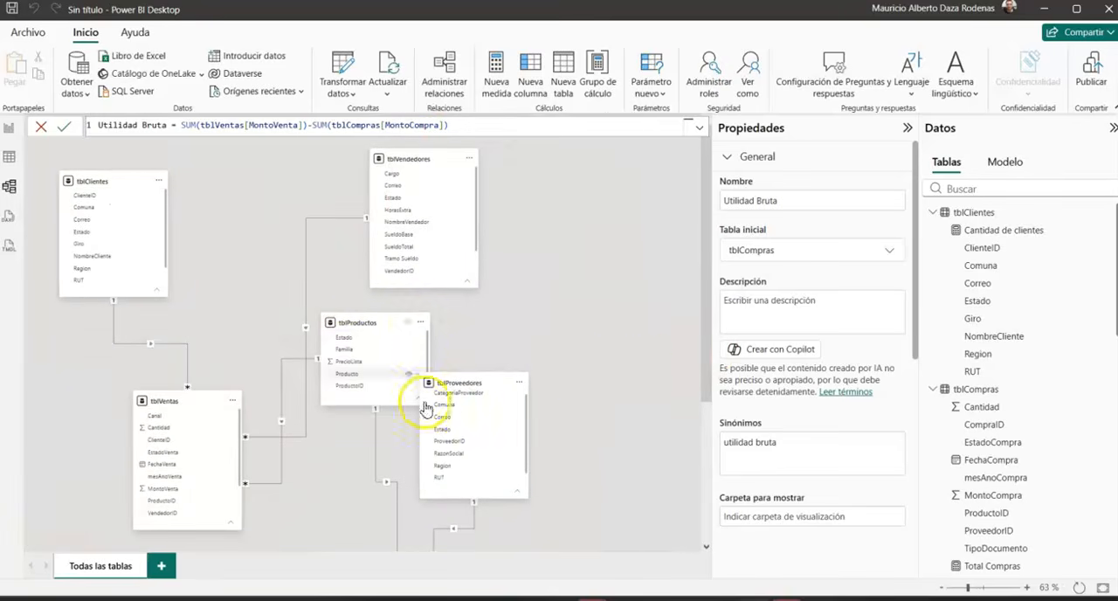
pyautogui.moveTo(380, 330); pyautogui.dragTo(303, 260)
pyautogui.scroll(-4, 655, 376)
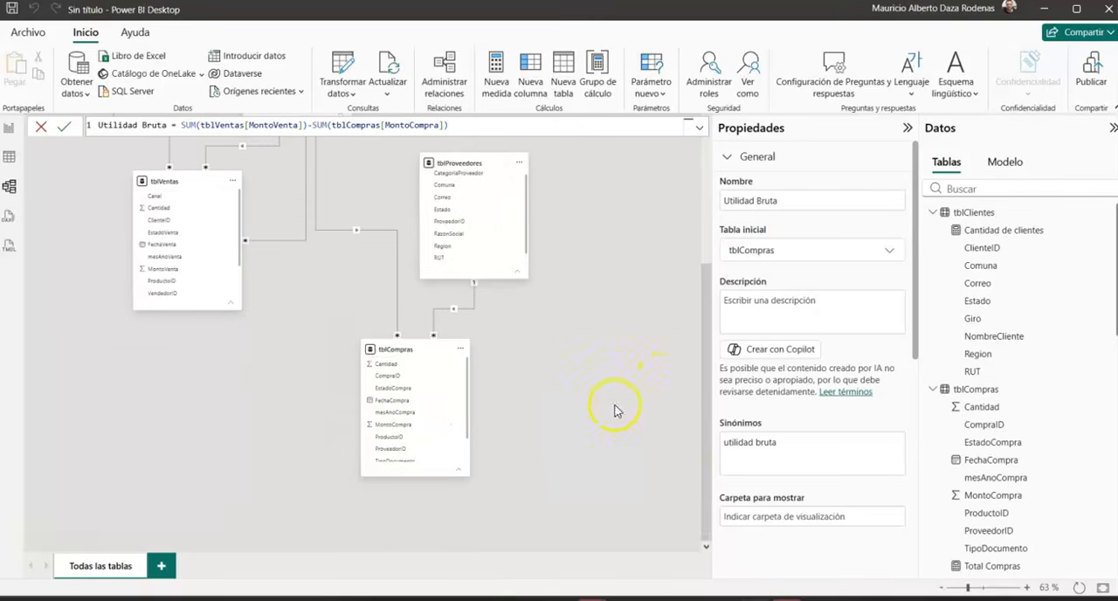